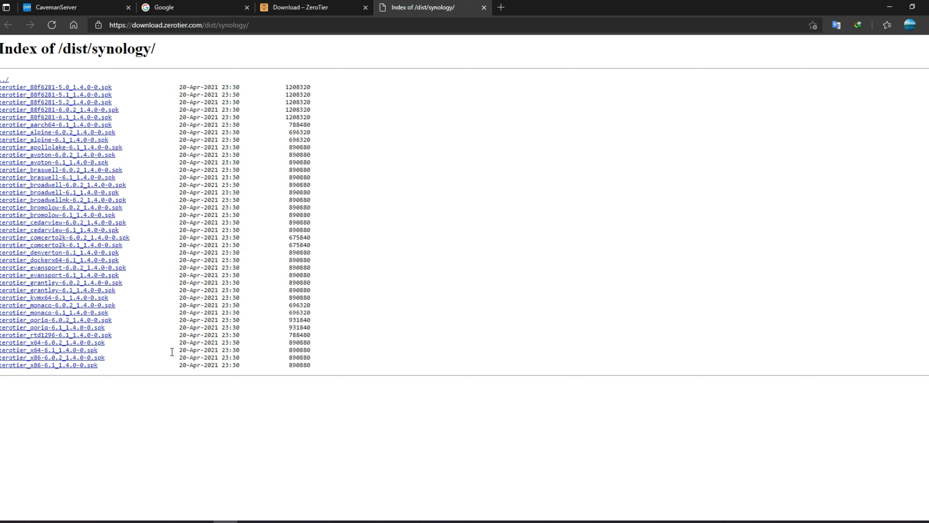
- Download the zerotier_x64-6.1_1.4.0-0.spk package for x64 Synology models
left_click_drag(218, 350, 197, 350)
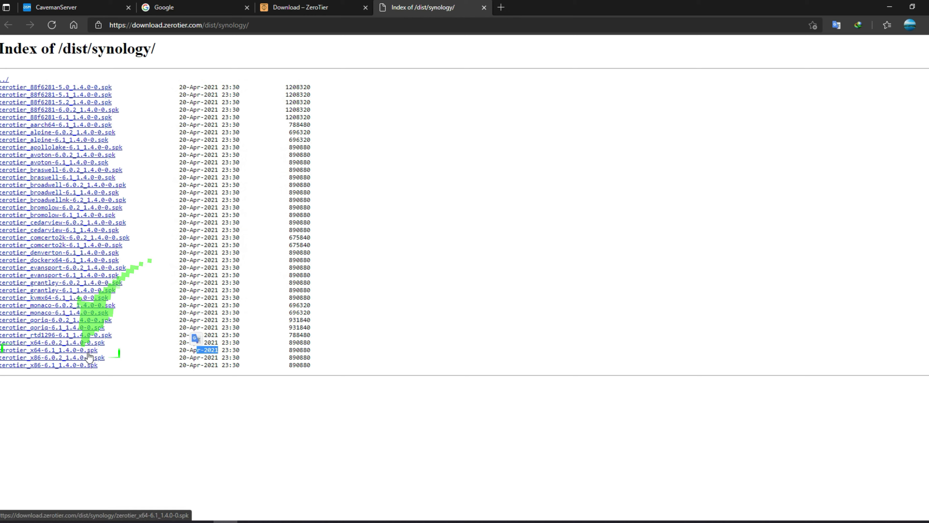
triple_click(39, 344)
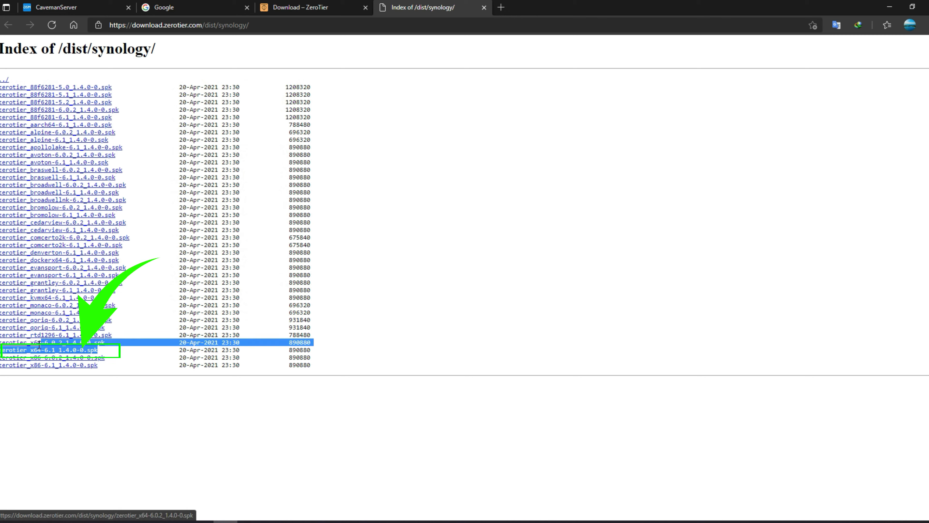
left_click_drag(39, 344, 1, 350)
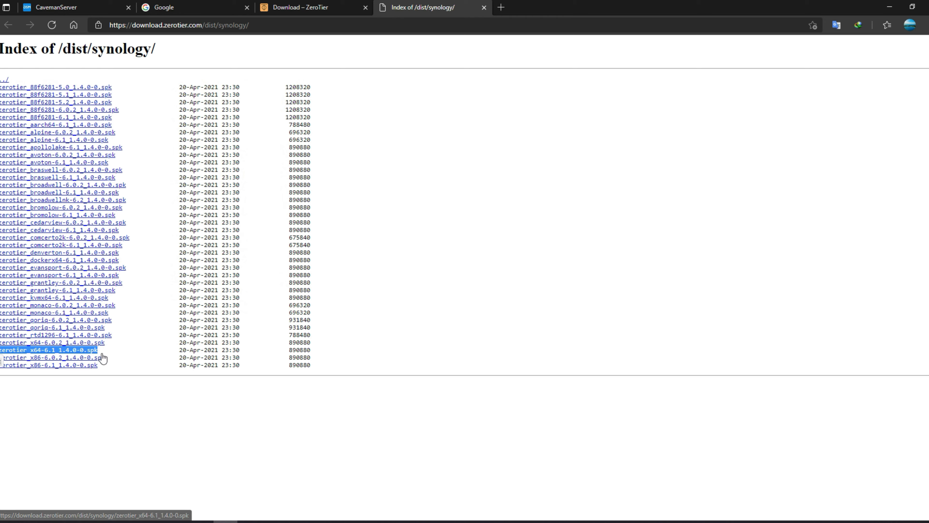
left_click(84, 351)
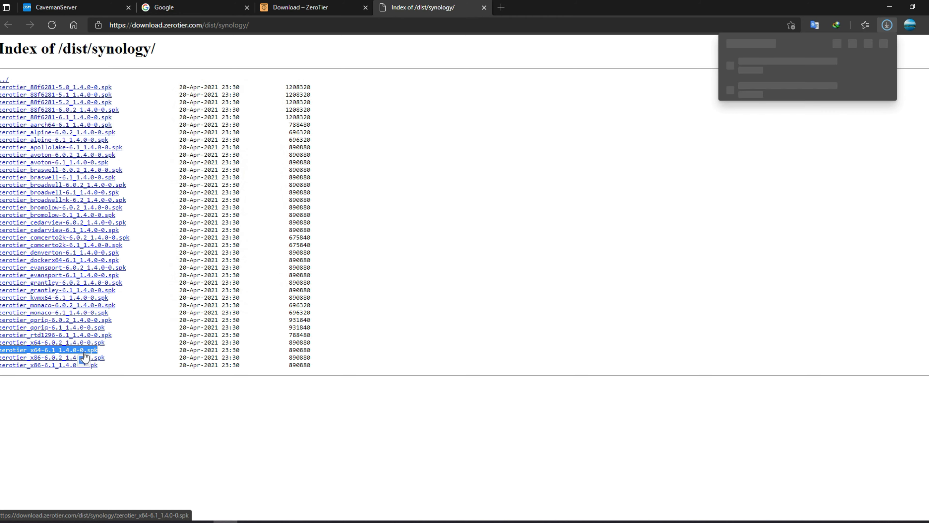
left_click(912, 7)
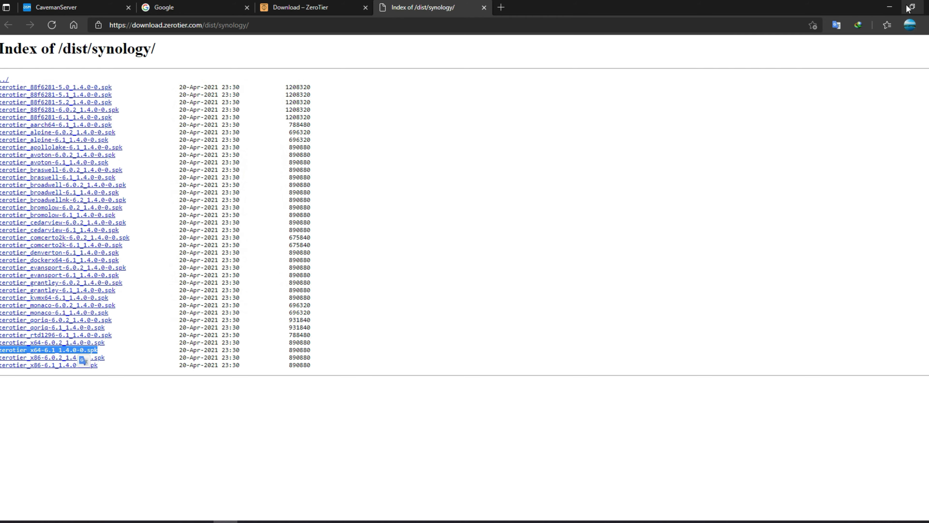
- Create a new desktop folder named 'Zerotier Files'
right_click(371, 46)
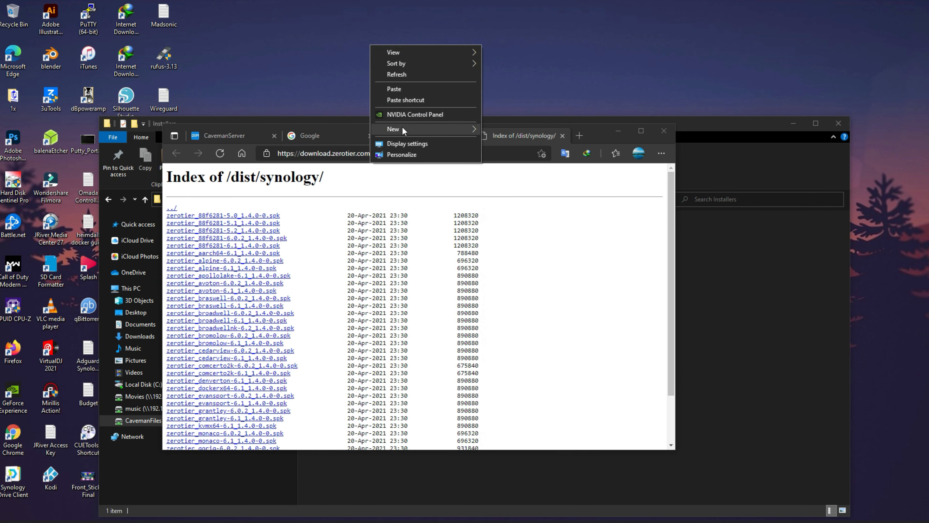
mouse_move(457, 128)
left_click(515, 129)
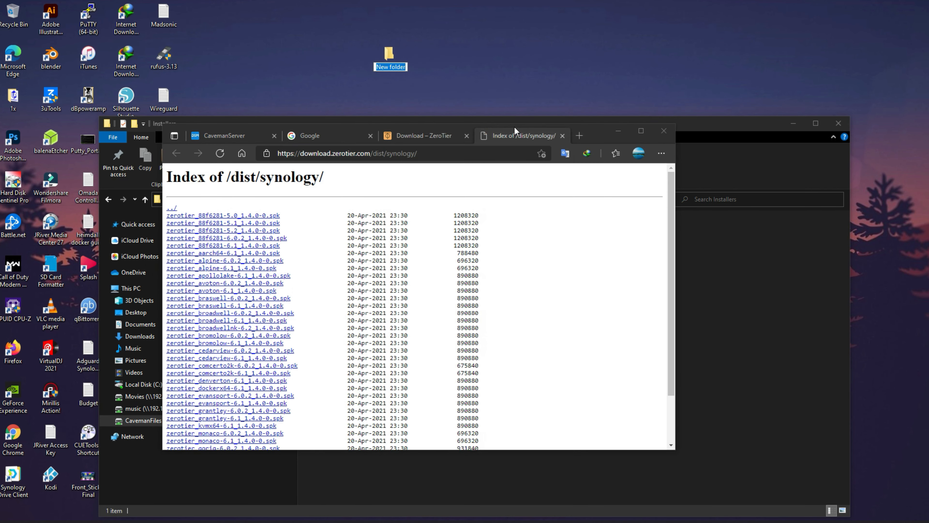
type("Zerotier")
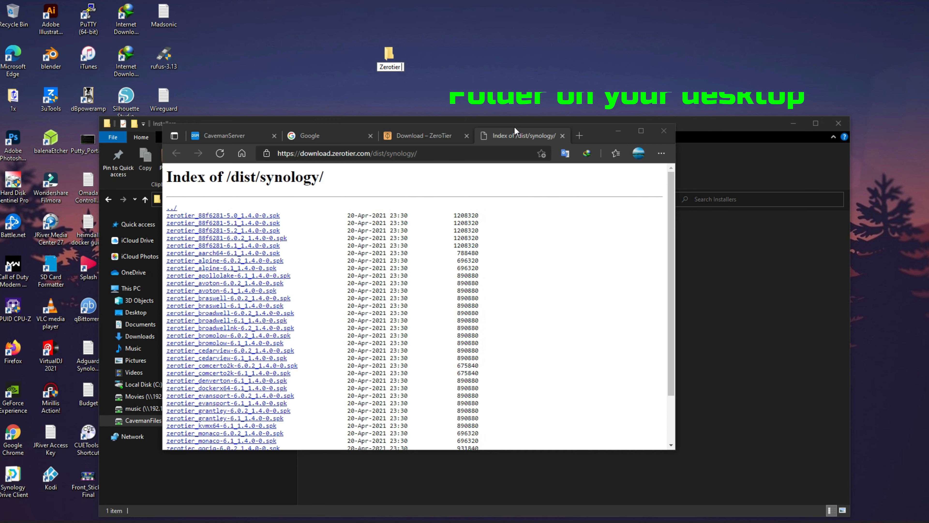
type(" File")
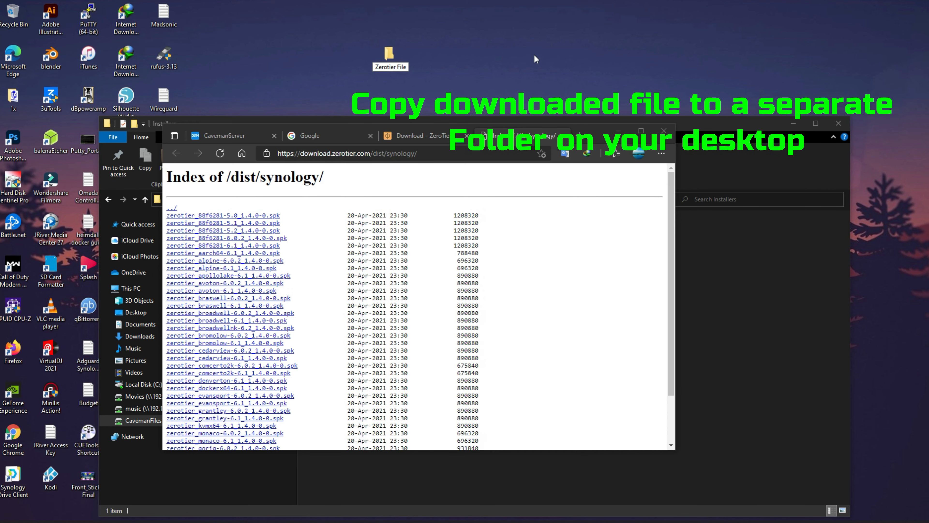
type("s")
key("Return")
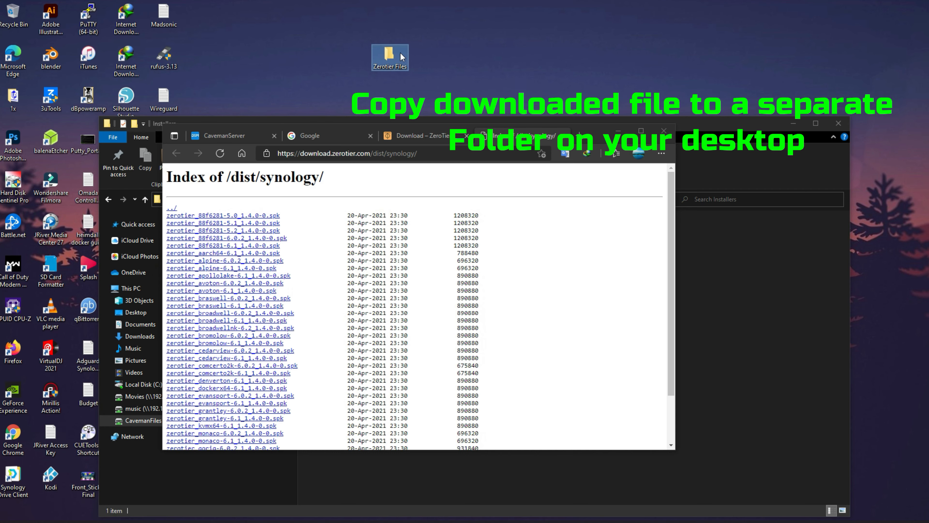
- Paste the downloaded .spk package into the Zerotier Files folder
double_click(386, 70)
right_click(311, 274)
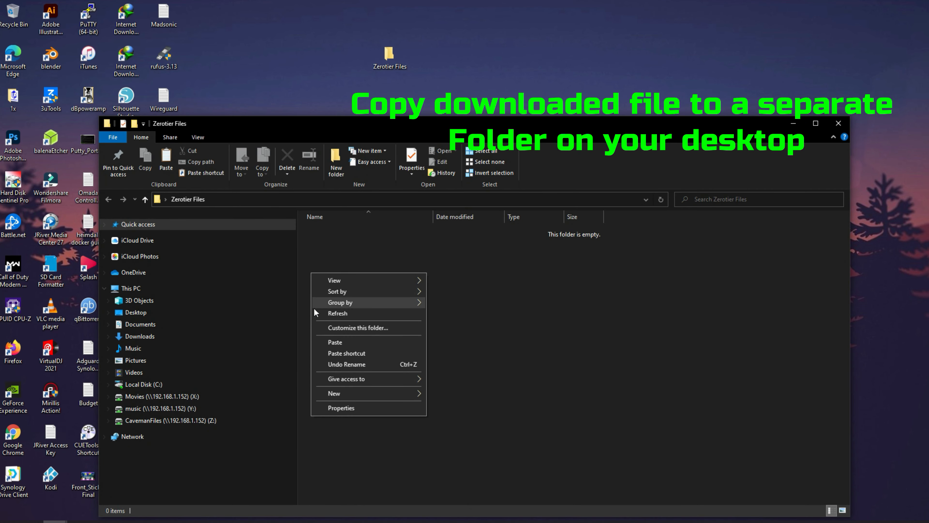
left_click(334, 345)
left_click(379, 348)
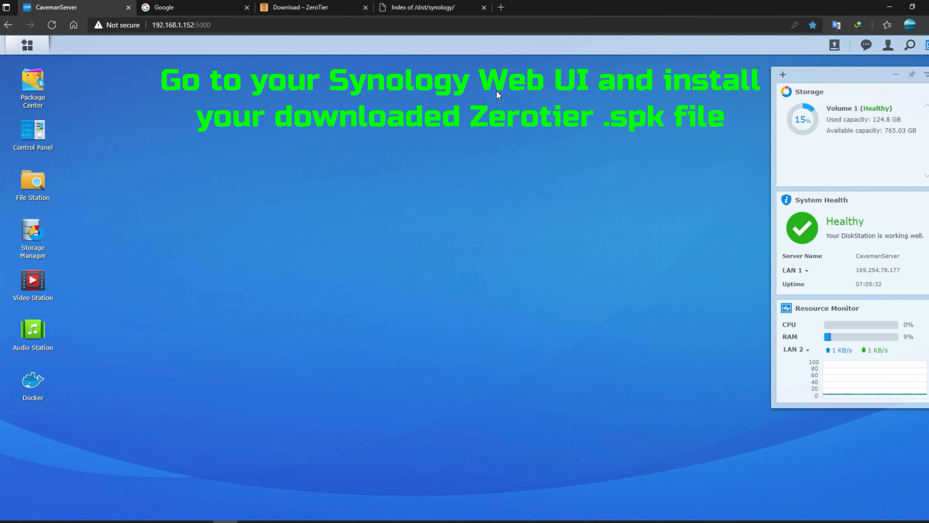
- Manually install zerotier_x64-6.1_1.4.0-0.spk in Package Center, accepting the unsigned-package warning
left_click(33, 83)
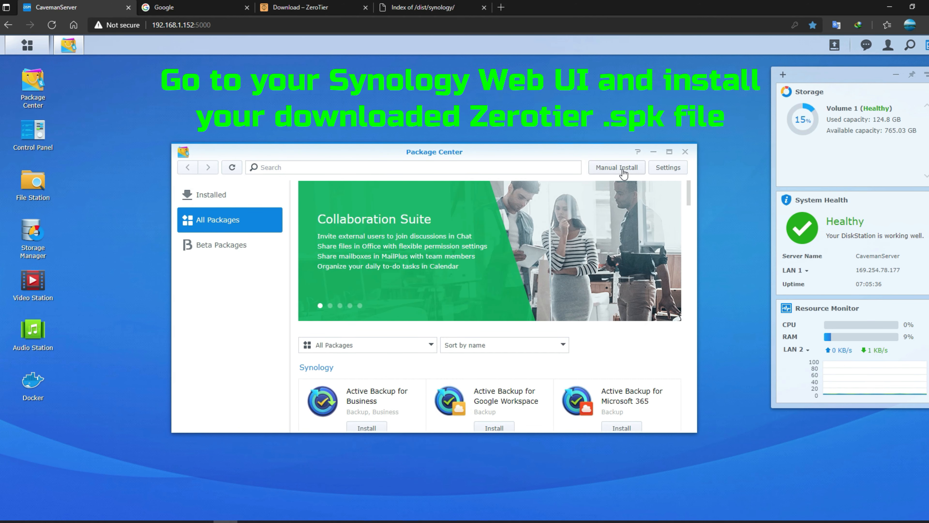
left_click(623, 169)
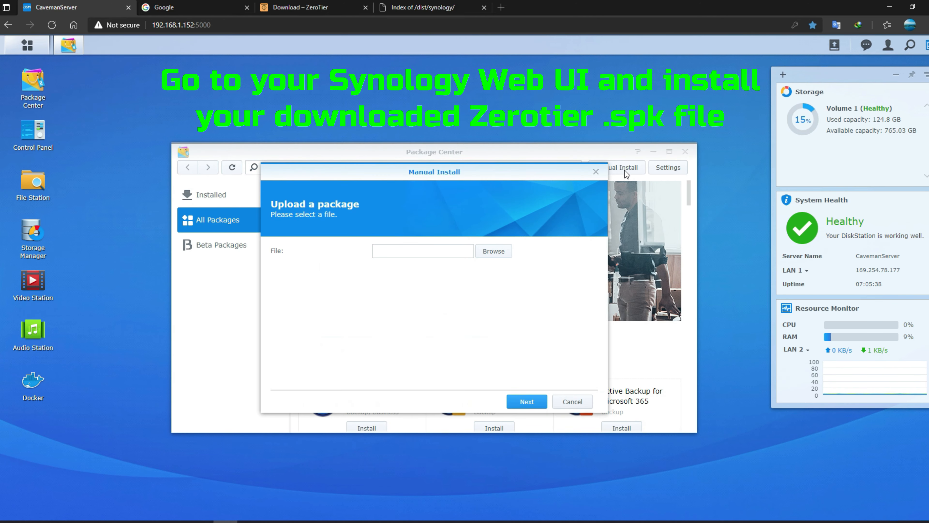
left_click(503, 255)
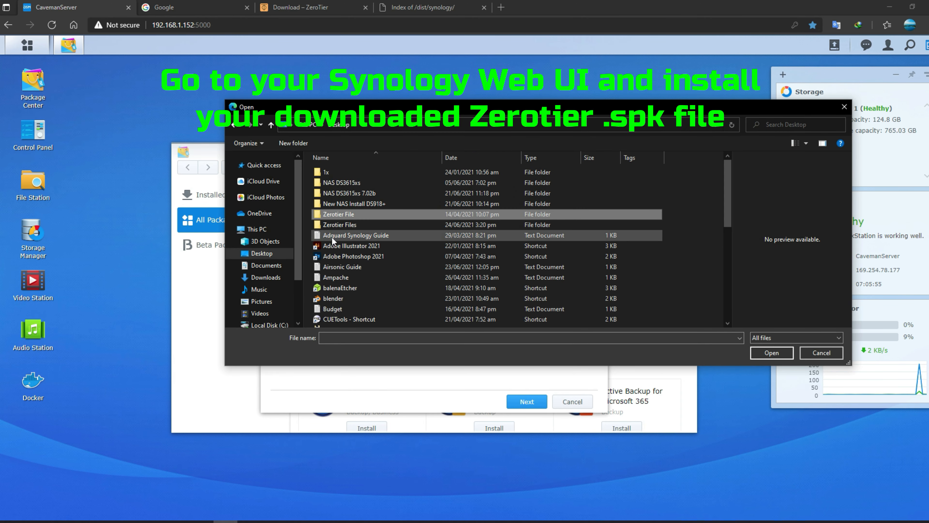
double_click(339, 224)
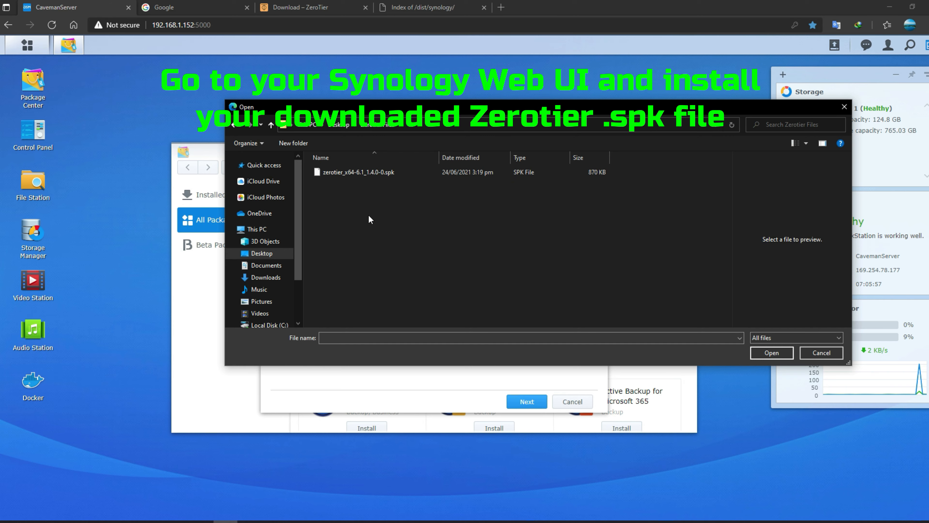
left_click(364, 172)
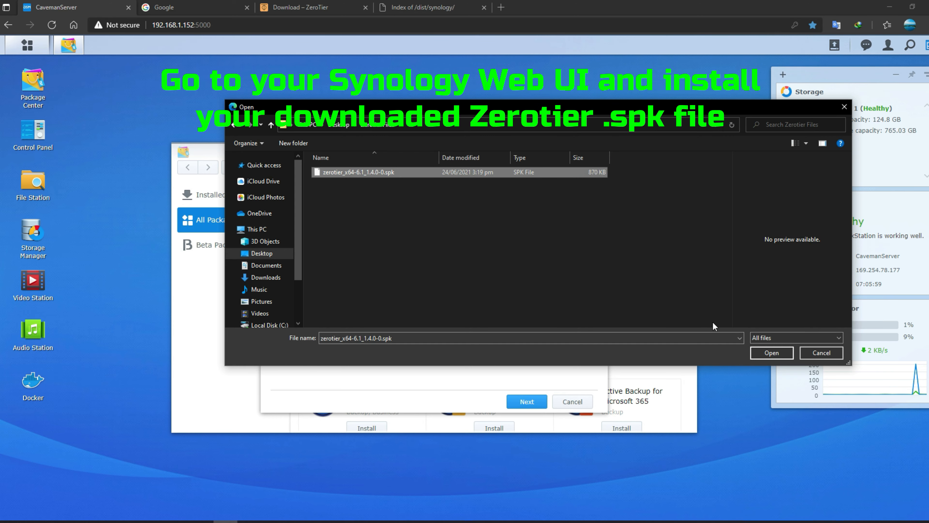
left_click(769, 352)
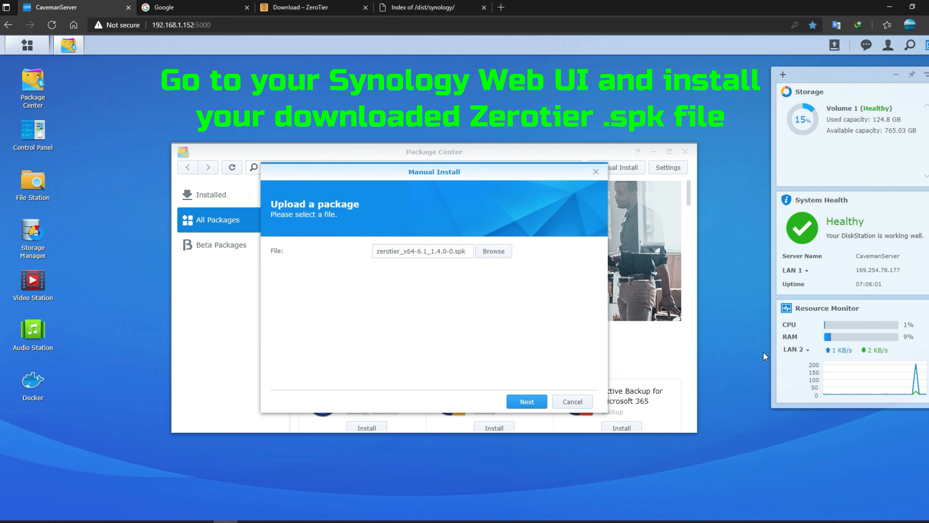
left_click(533, 398)
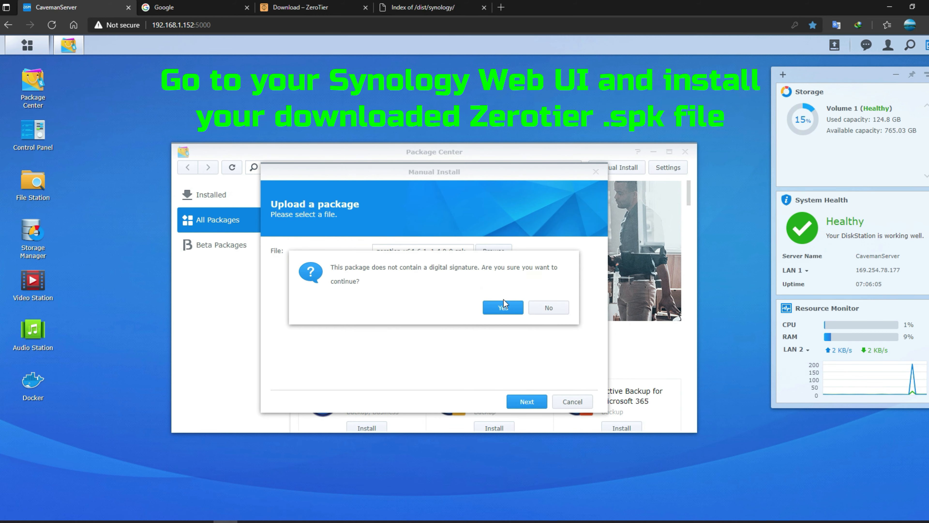
left_click(504, 303)
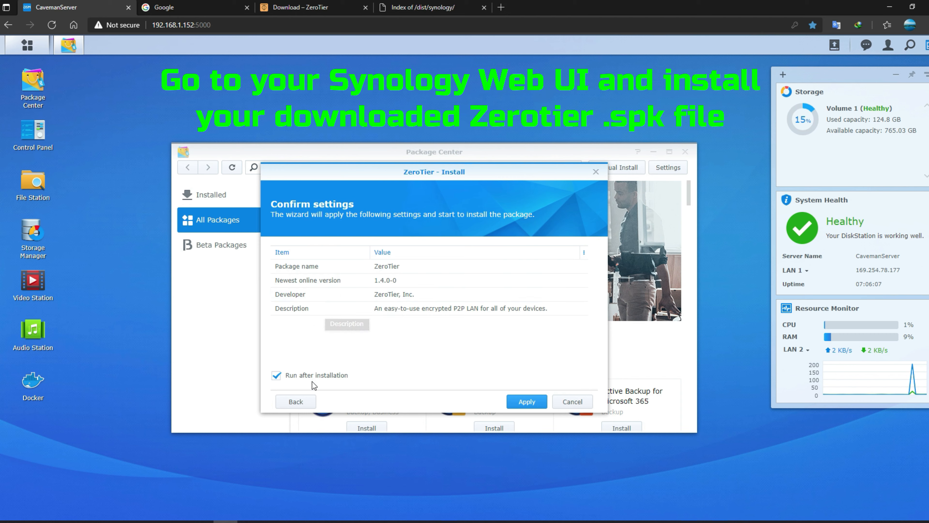
left_click(527, 401)
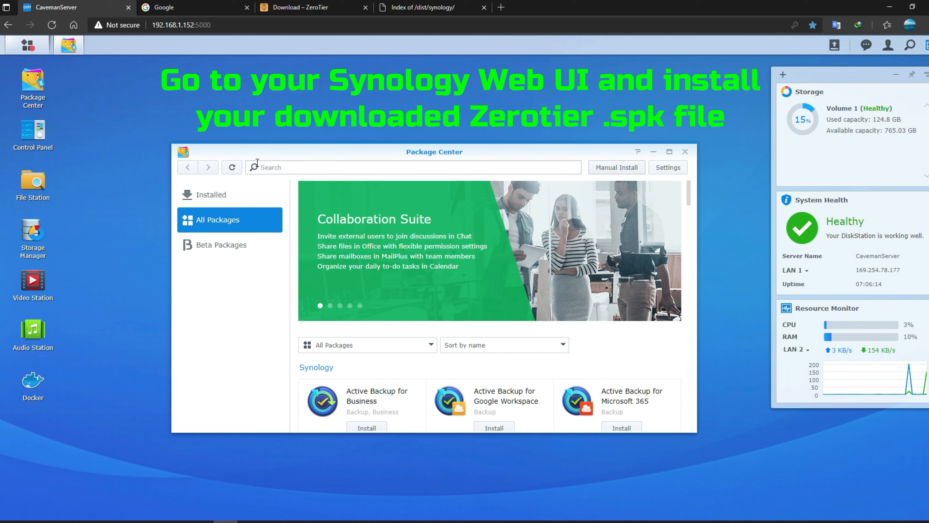
- Launch ZeroTier from Installed packages, minimize Package Center and center the ZeroTier window
left_click(234, 192)
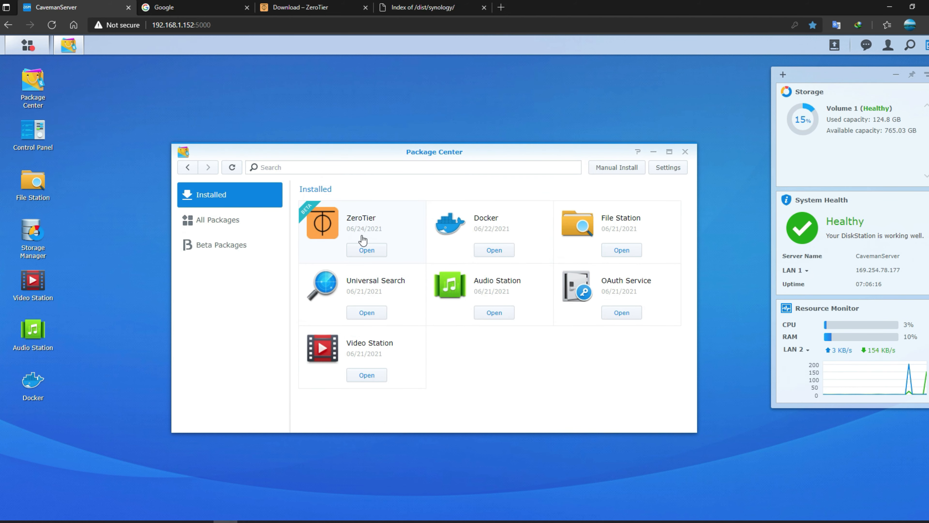
left_click(365, 250)
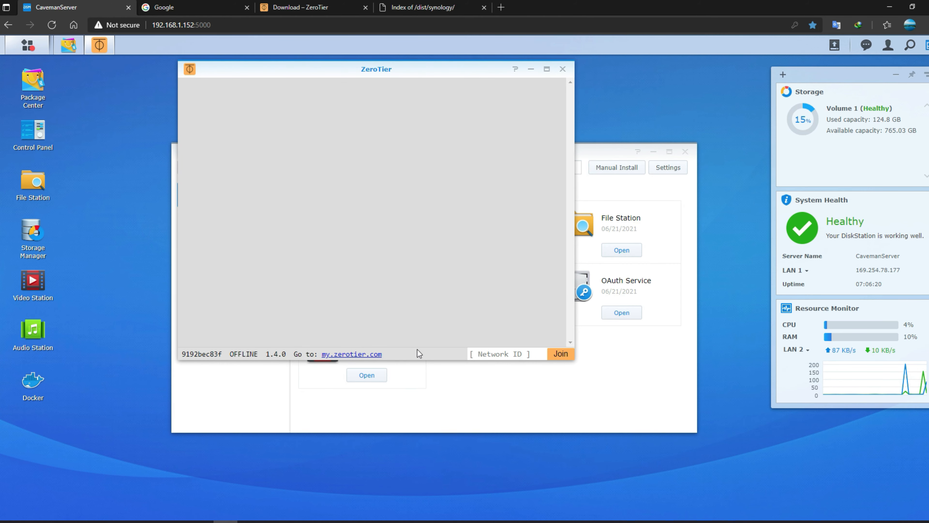
left_click(538, 401)
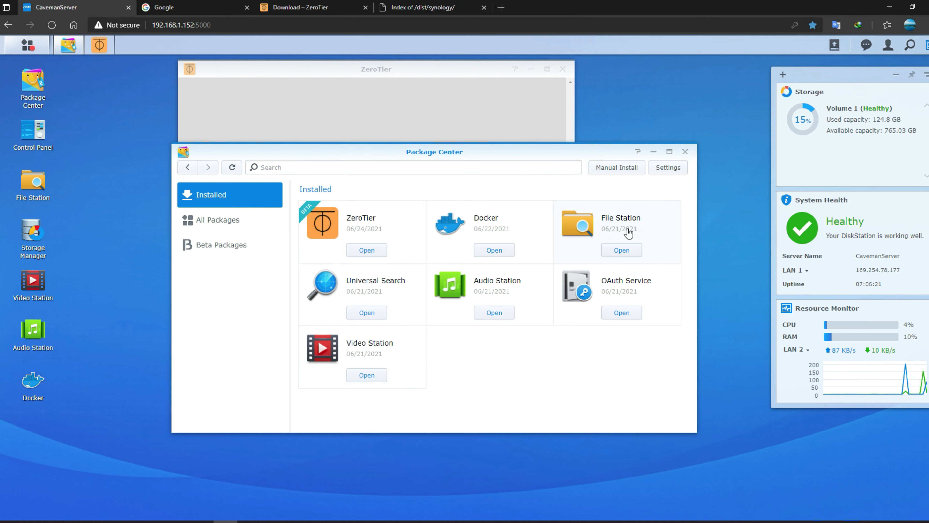
left_click(653, 151)
left_click_drag(449, 69, 495, 157)
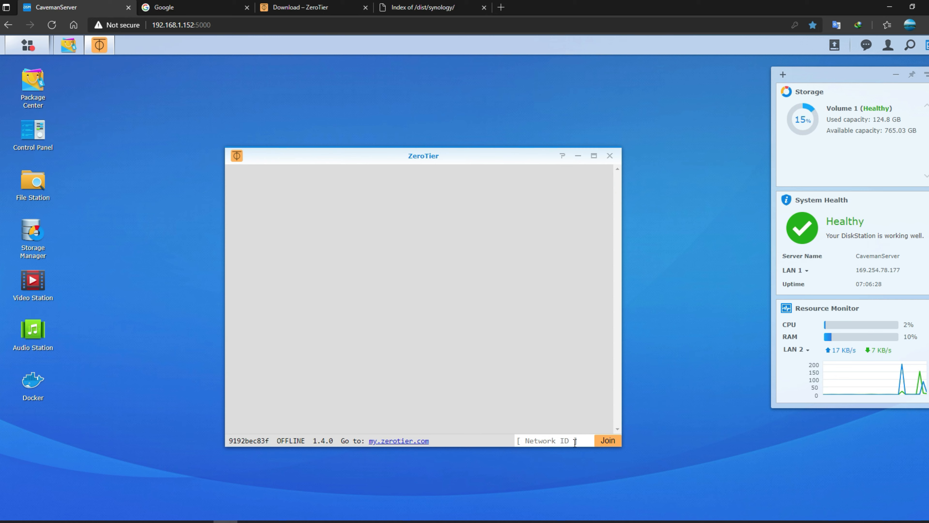
left_click(296, 7)
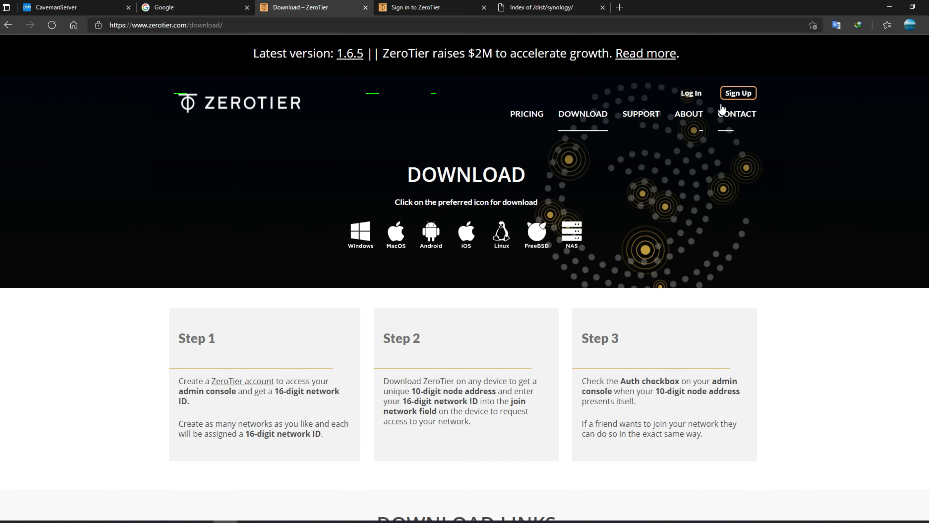
- Start the ZeroTier sign-up form, stepping through first name, last name, e-mail and password fields
left_click(728, 94)
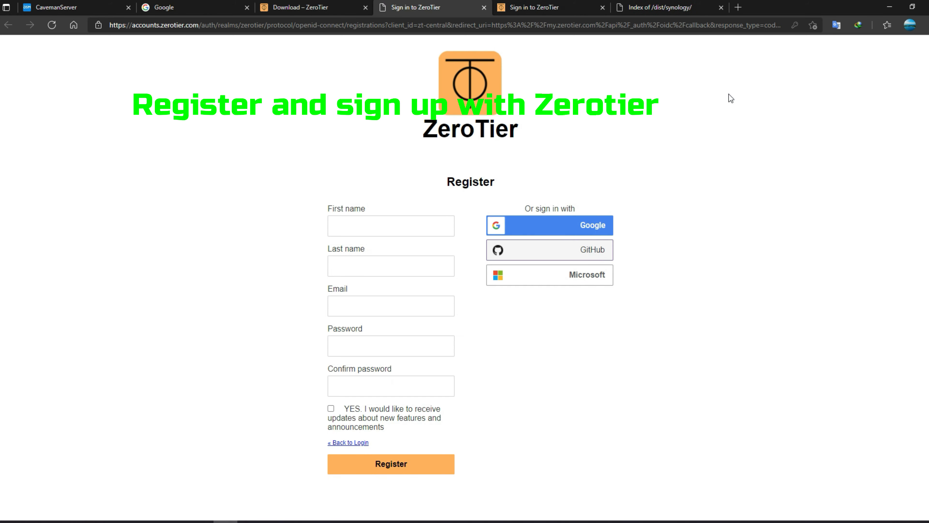
left_click(385, 227)
left_click(364, 266)
left_click(359, 303)
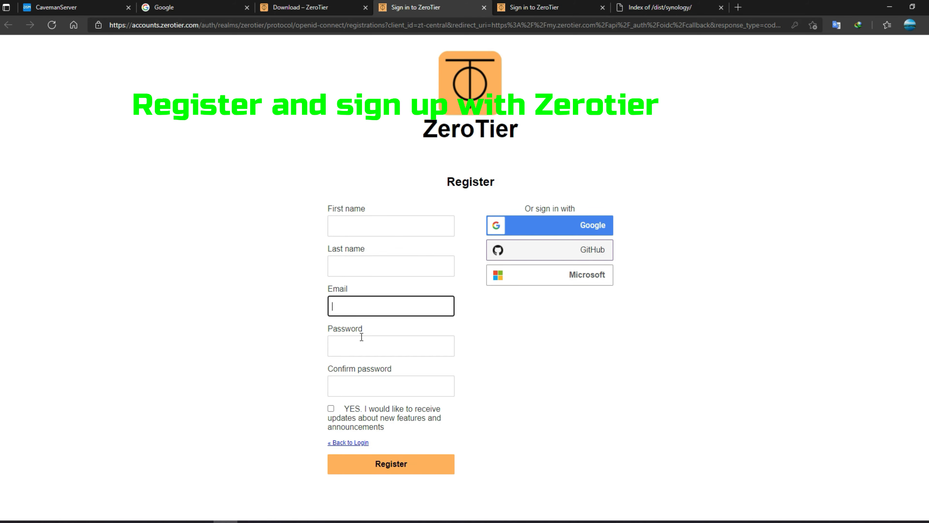
left_click(361, 337)
left_click(586, 359)
left_click(412, 387)
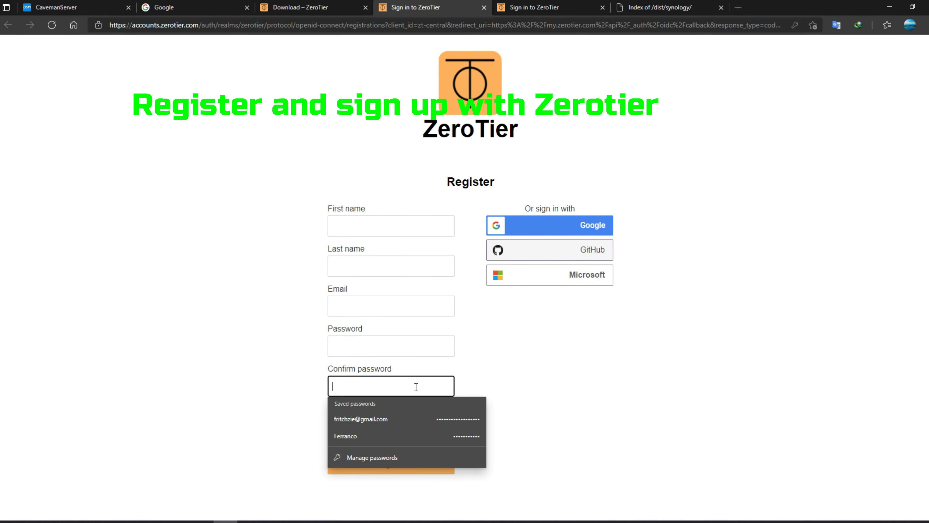
left_click(568, 381)
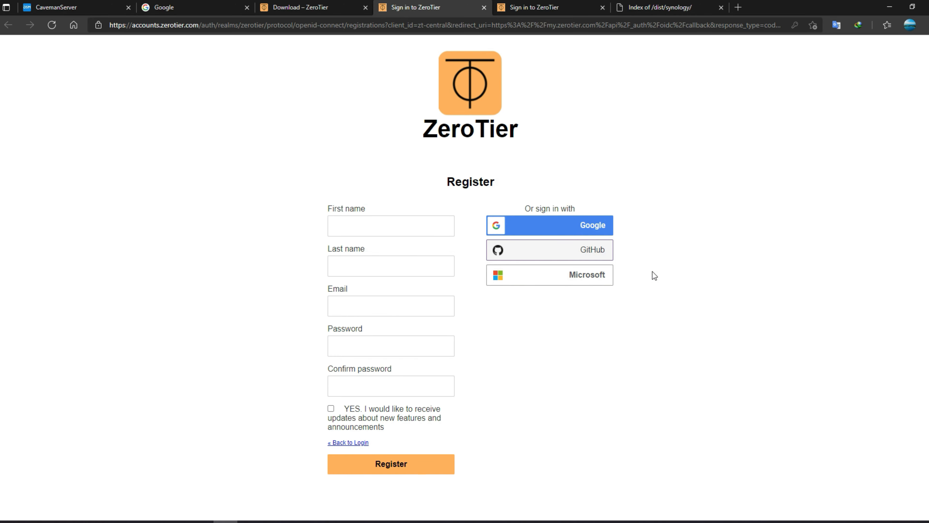
- Close the duplicate tab and log in to ZeroTier Central with the saved credentials
left_click(483, 7)
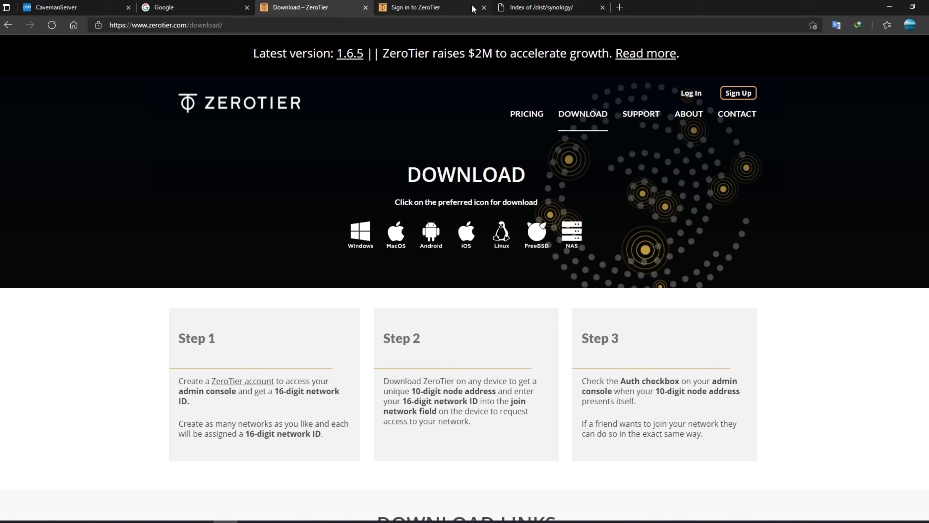
left_click(423, 12)
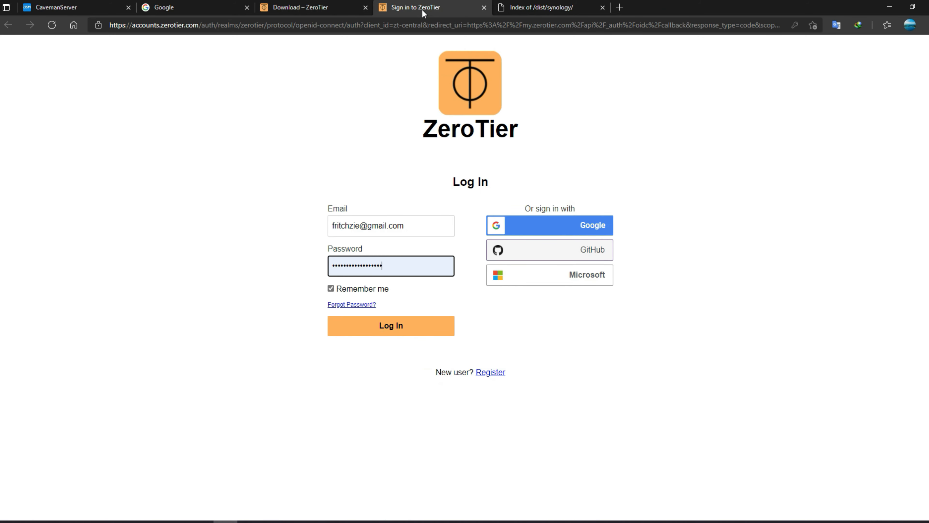
left_click(407, 267)
left_click(214, 260)
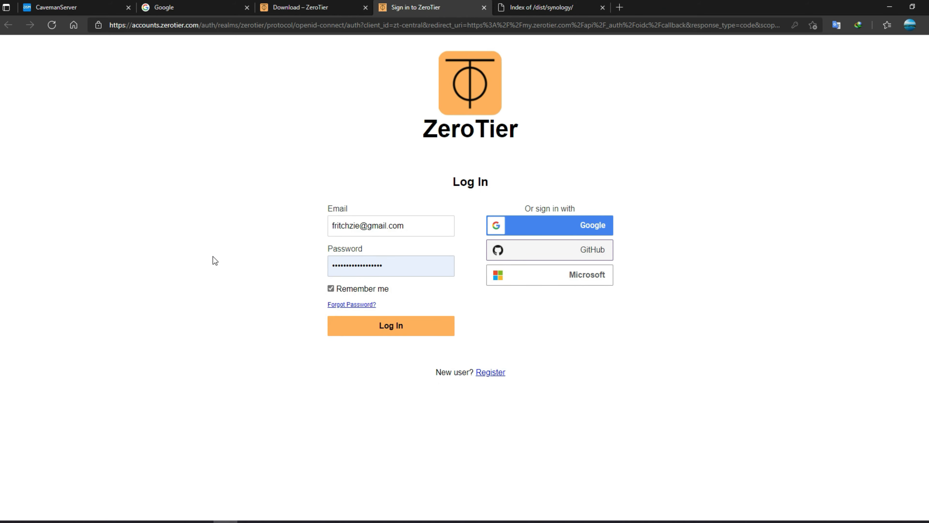
left_click(389, 327)
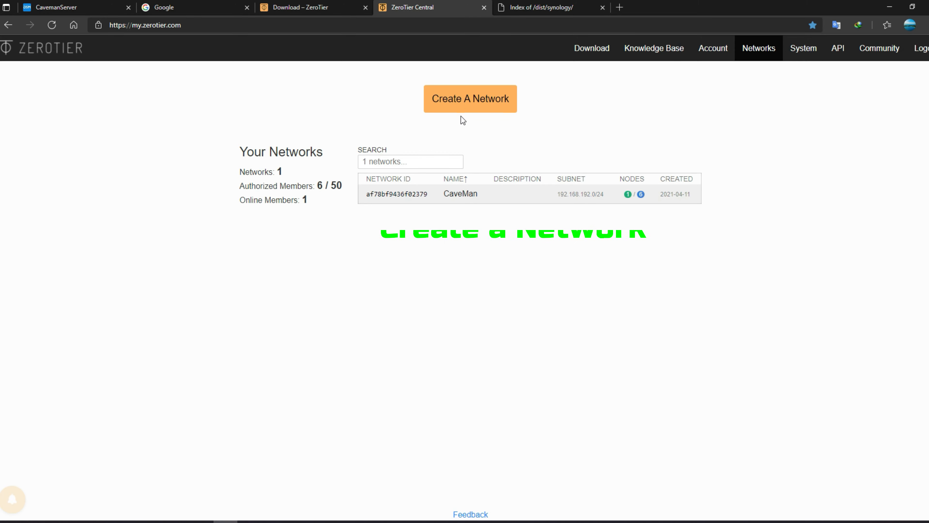
- Create a network, rename amazing_baran to Caveman_ZTest, and keep access control Private
left_click(460, 99)
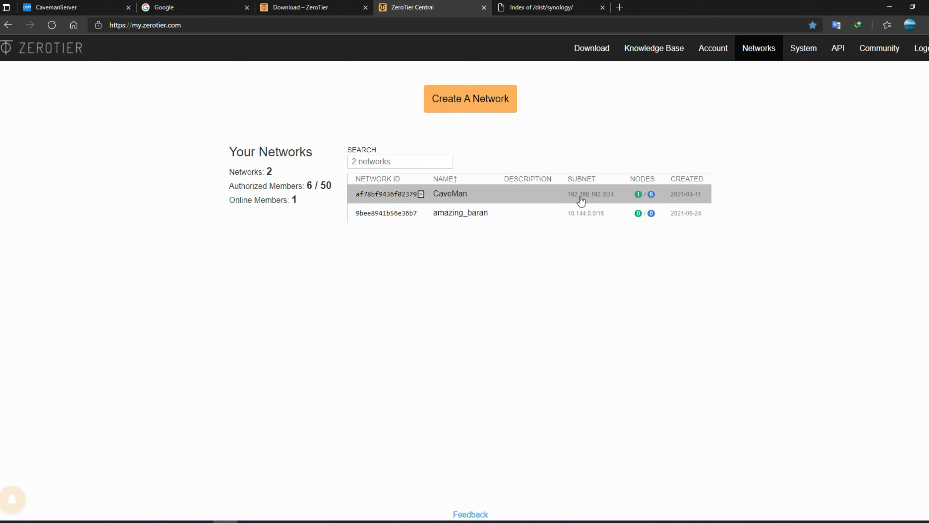
left_click(390, 213)
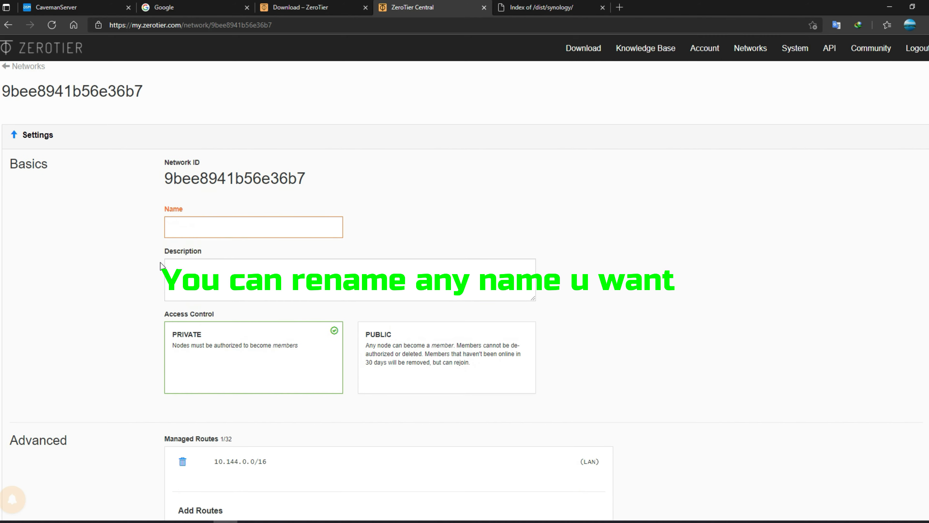
type("Caveman")
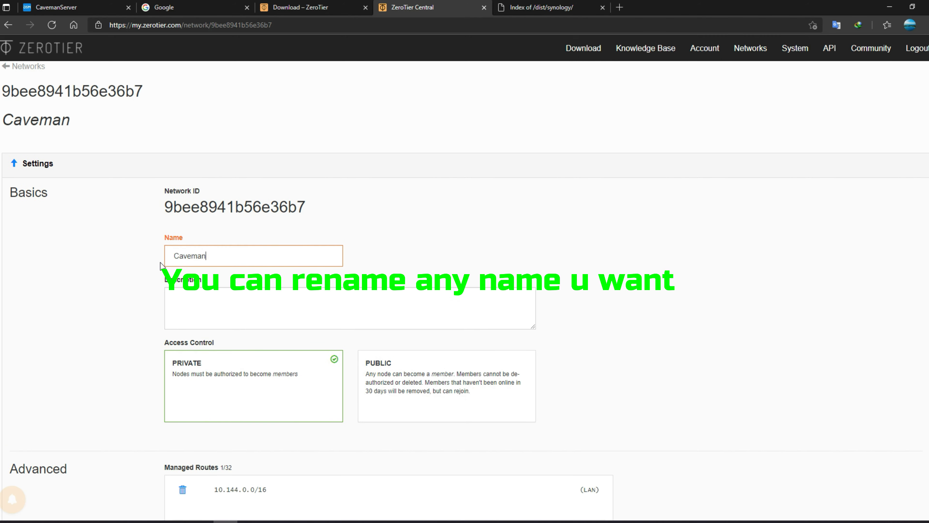
type("_ZTest")
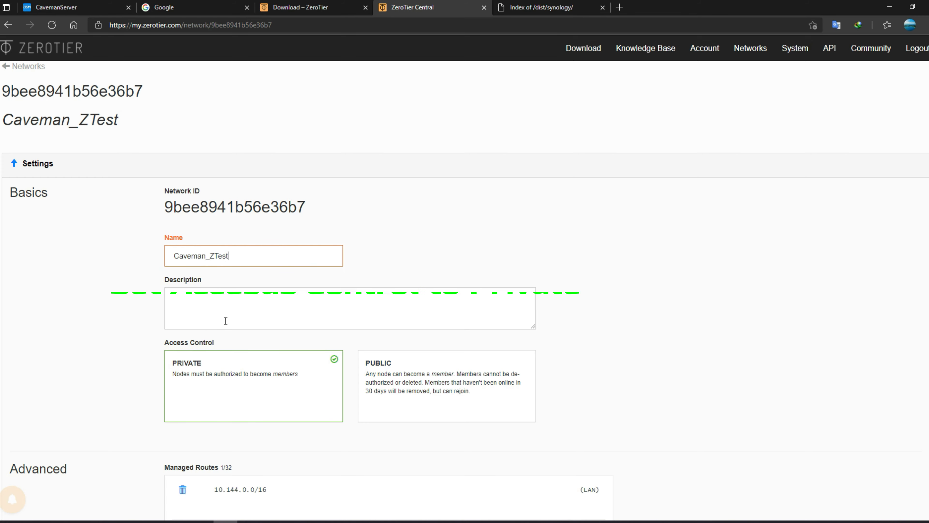
left_click(309, 358)
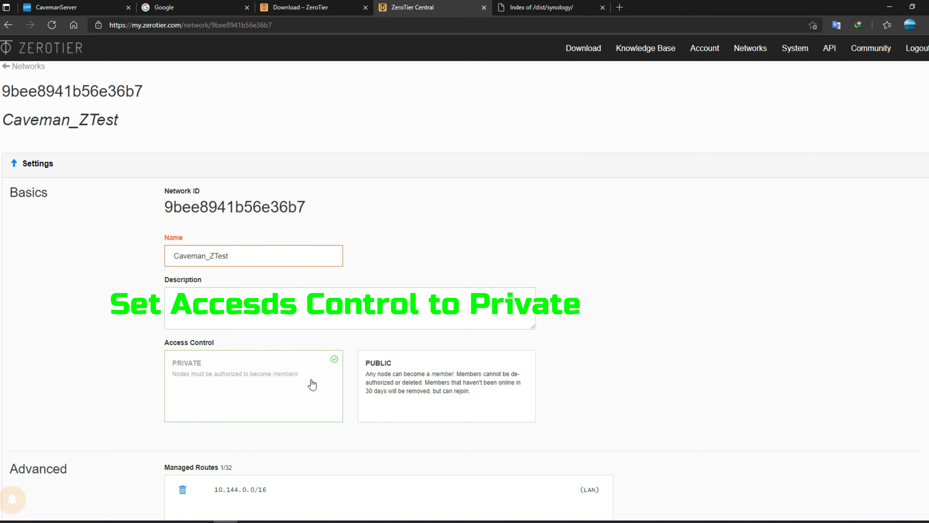
- Choose the 192.168.195.* IPv4 auto-assign range under Easy, briefly checking Advanced
scroll(472, 322, "down", 4)
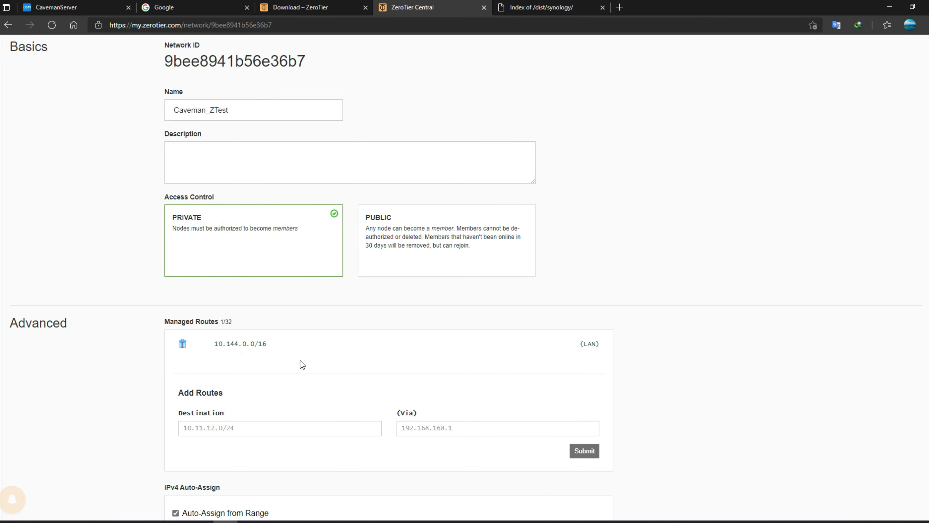
scroll(300, 360, "down", 4)
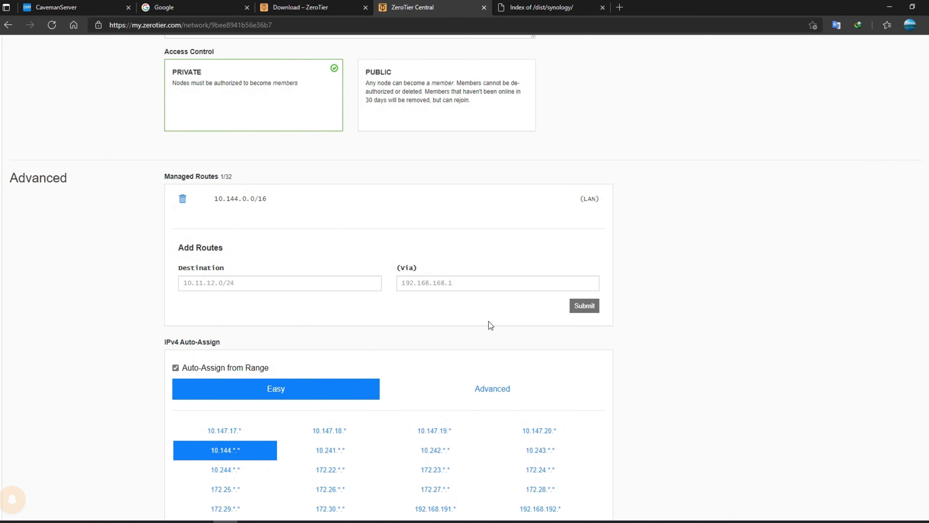
scroll(458, 327, "down", 2)
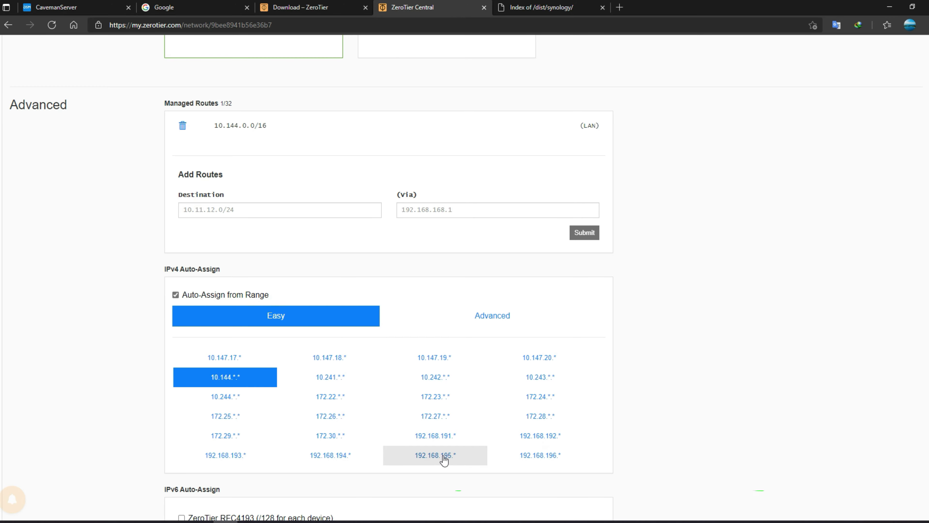
left_click(432, 462)
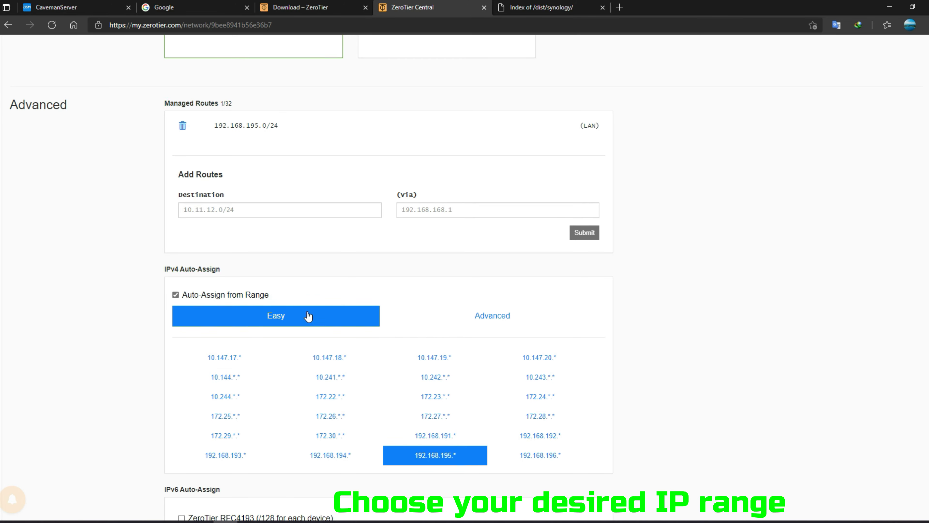
left_click(480, 318)
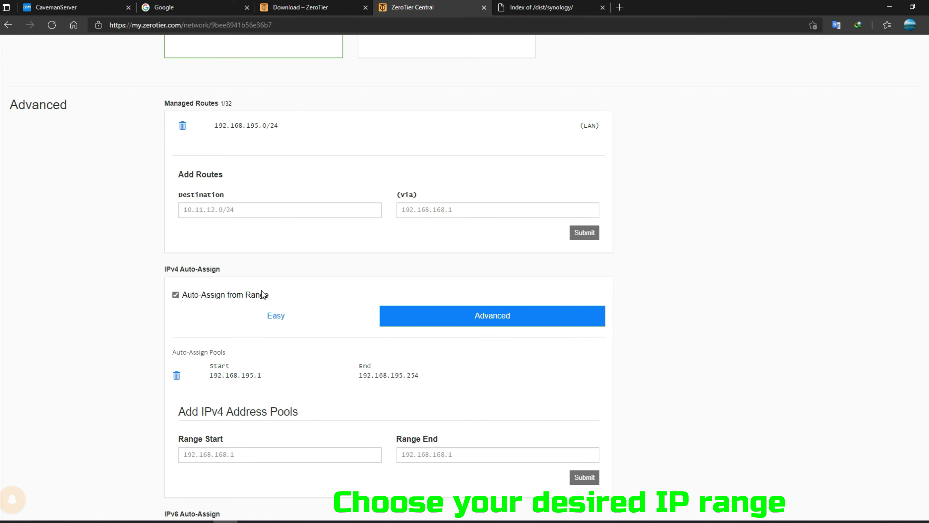
left_click(281, 325)
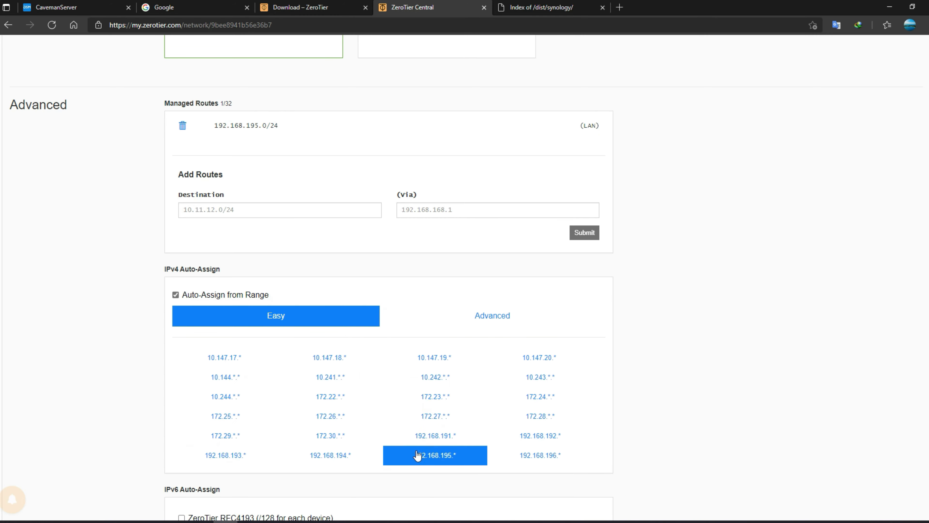
- Scroll down to review the empty members notice, then scroll back up
scroll(452, 438, "down", 5)
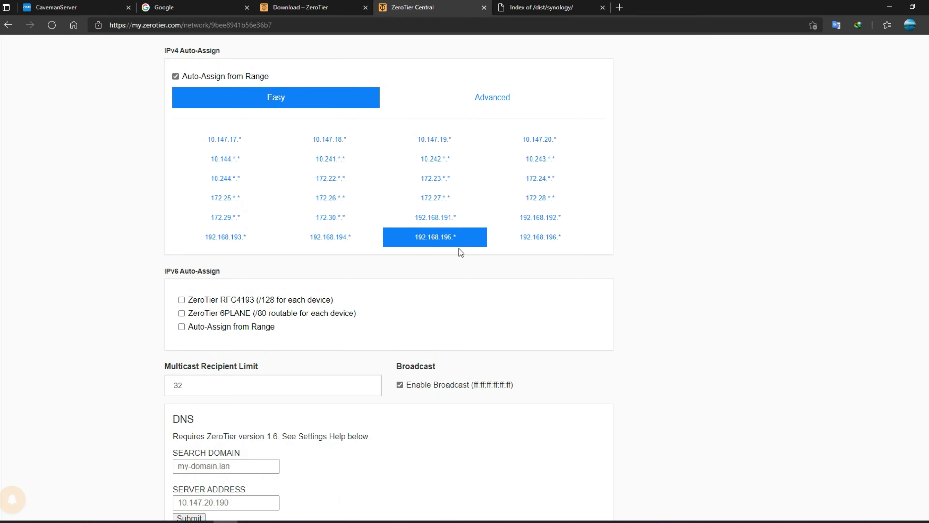
scroll(442, 349, "down", 3)
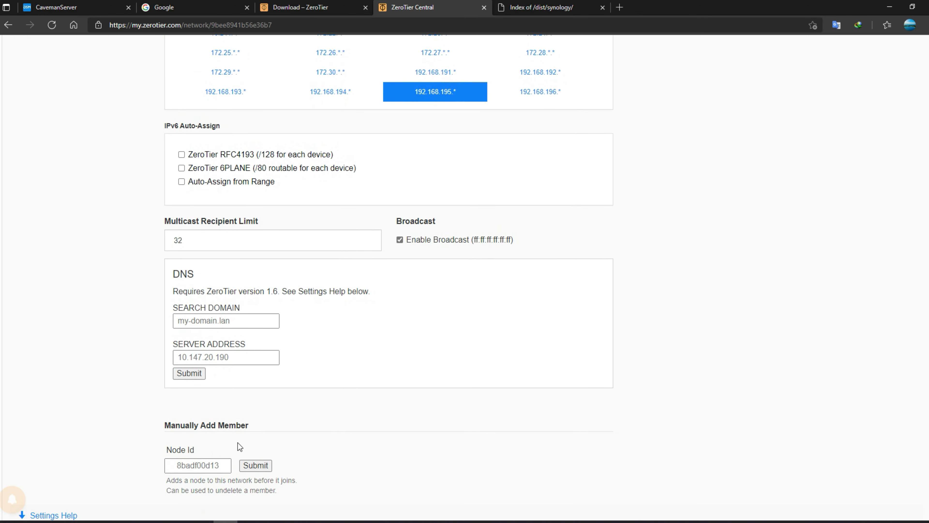
scroll(290, 407, "down", 4)
scroll(136, 376, "down", 6)
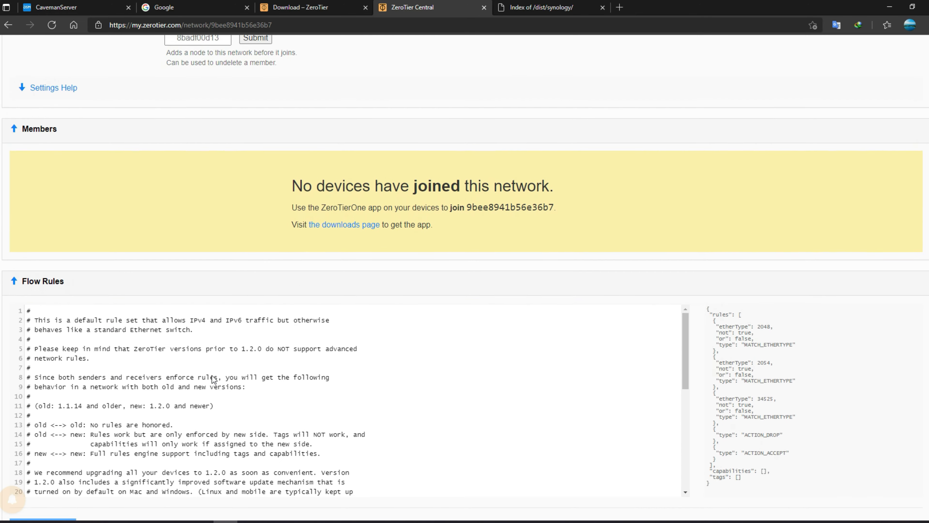
left_click_drag(461, 230, 281, 169)
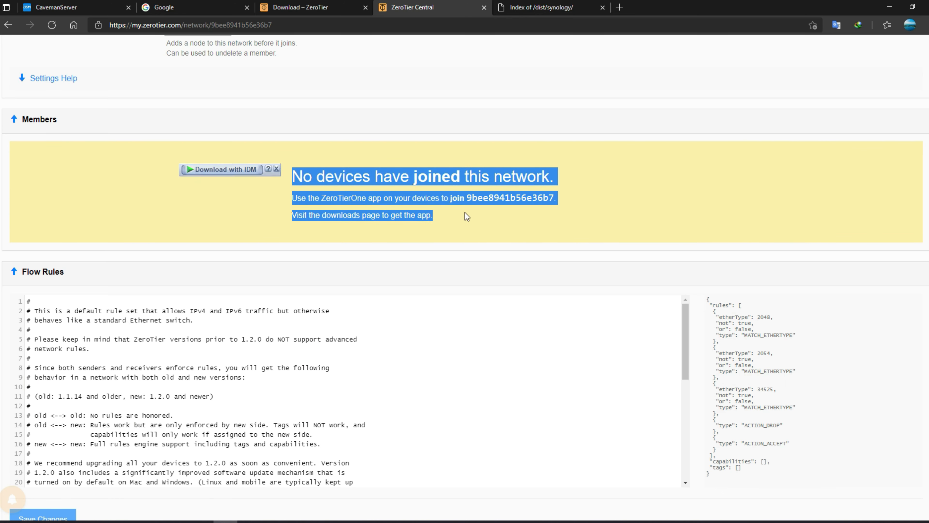
left_click(500, 230)
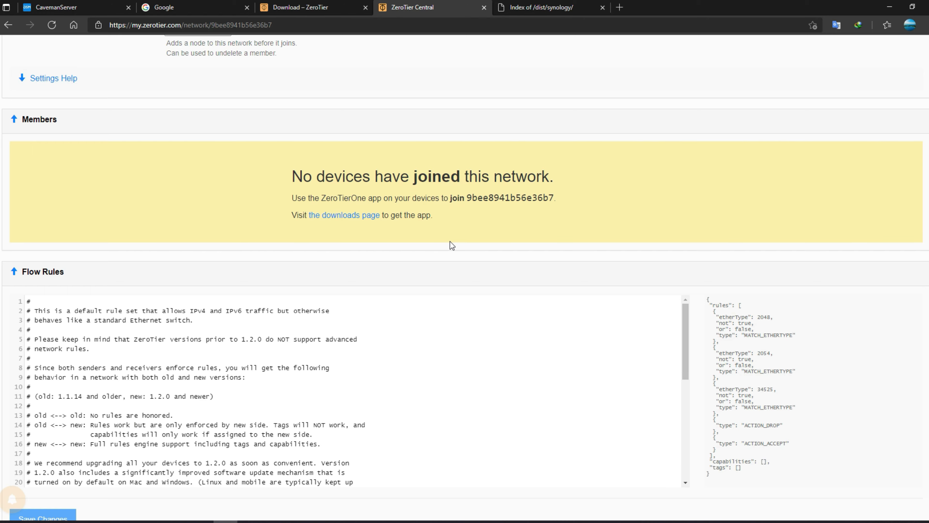
scroll(450, 241, "up", 15)
scroll(437, 249, "up", 8)
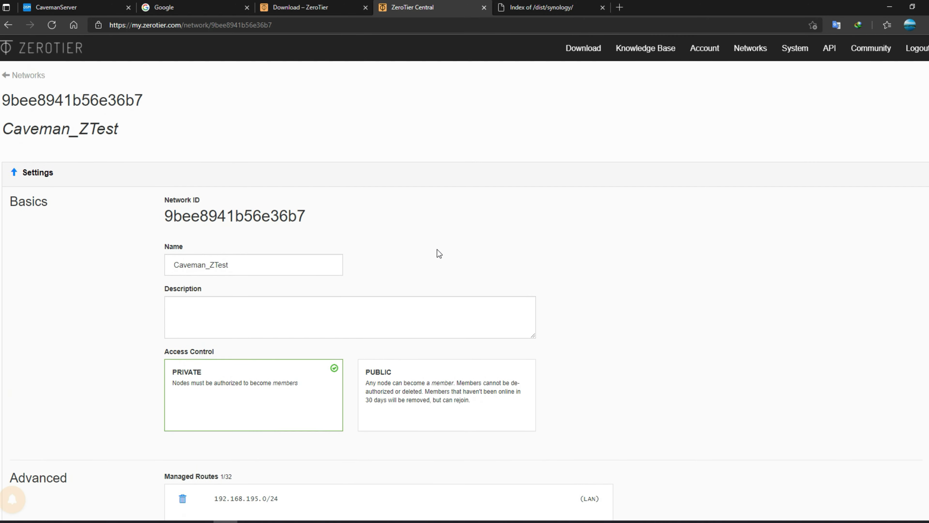
- Copy network ID 9bee8941b56e36b7 into the DSM ZeroTier app and join the network
left_click_drag(310, 222, 167, 224)
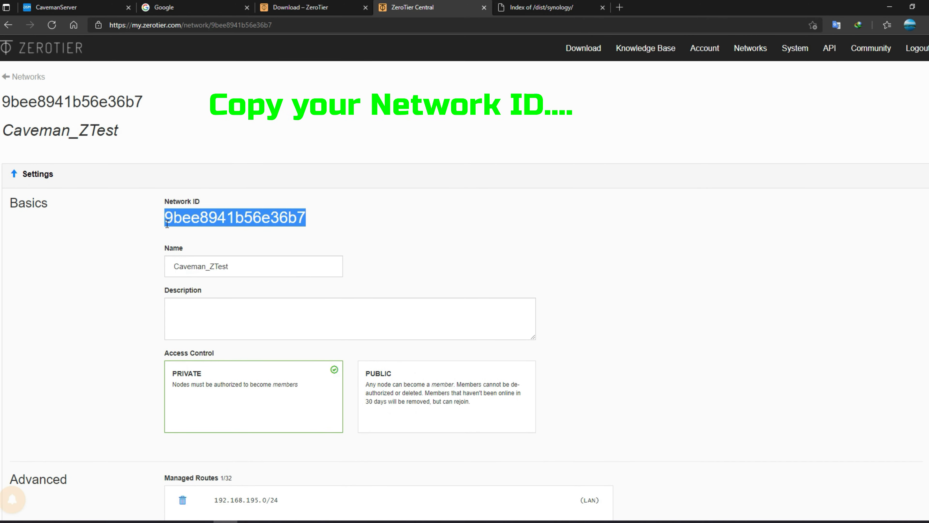
right_click(195, 217)
left_click(224, 230)
left_click(264, 6)
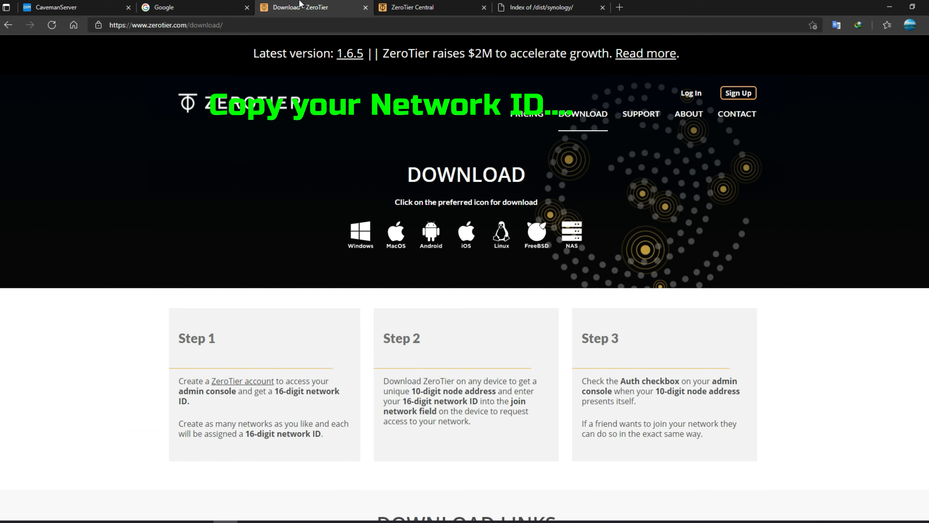
left_click(172, 4)
left_click(78, 6)
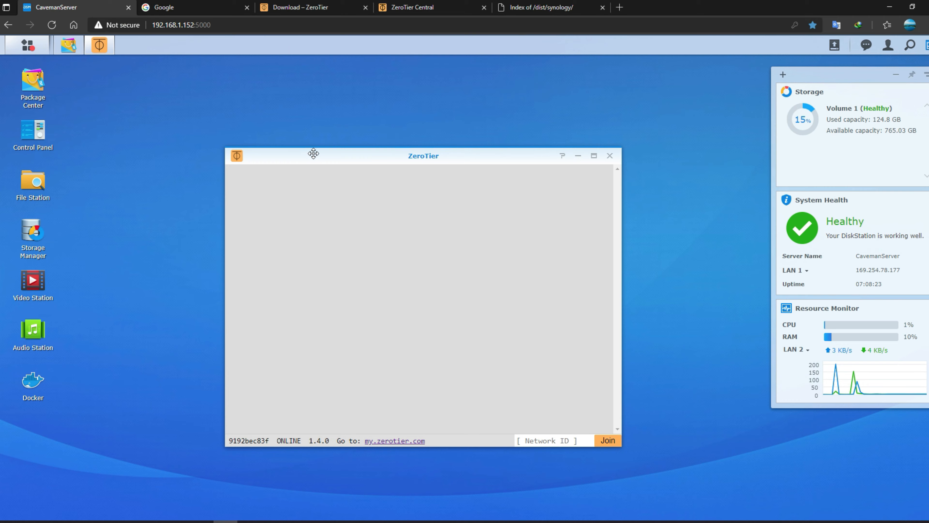
left_click_drag(395, 157, 357, 146)
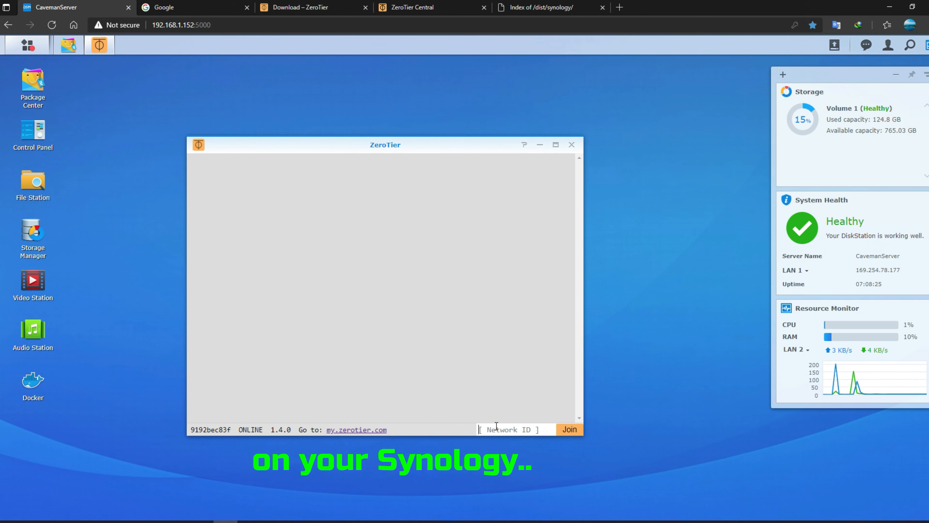
key("ctrl+v")
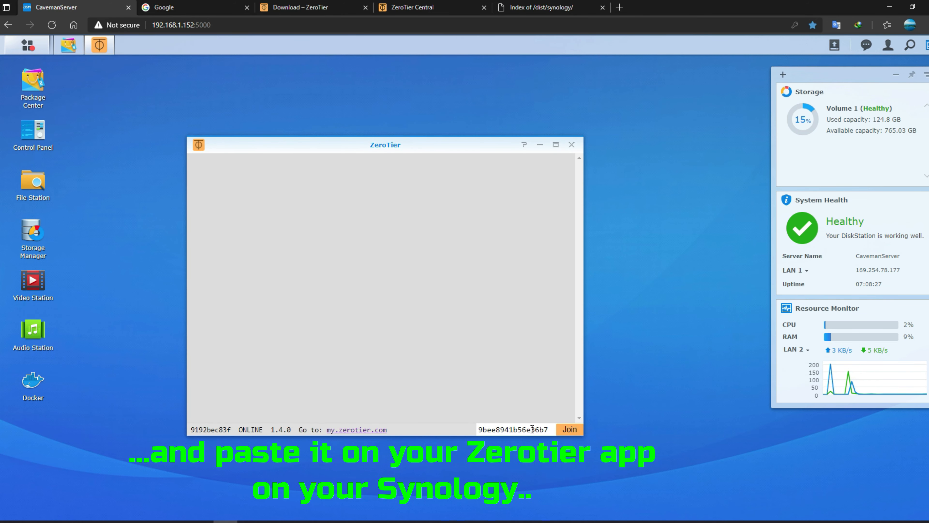
left_click(570, 430)
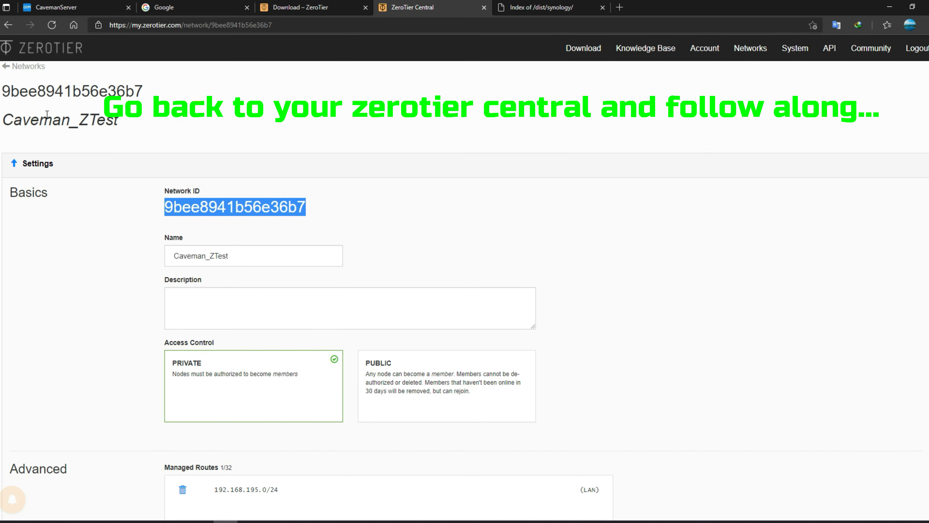
- Collapse the Settings, Members and Flow Rules sections, then re-expand Settings
left_click(37, 164)
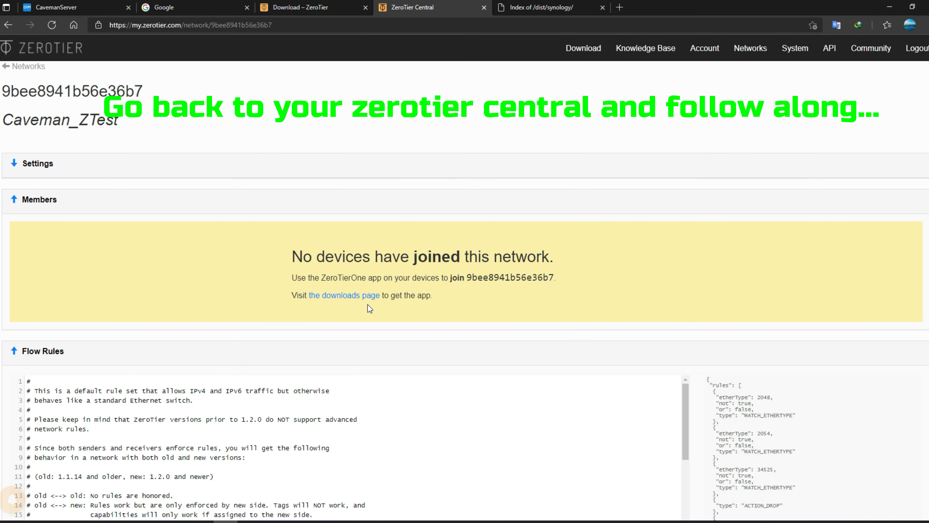
scroll(365, 305, "down", 10)
scroll(366, 305, "up", 10)
left_click(14, 201)
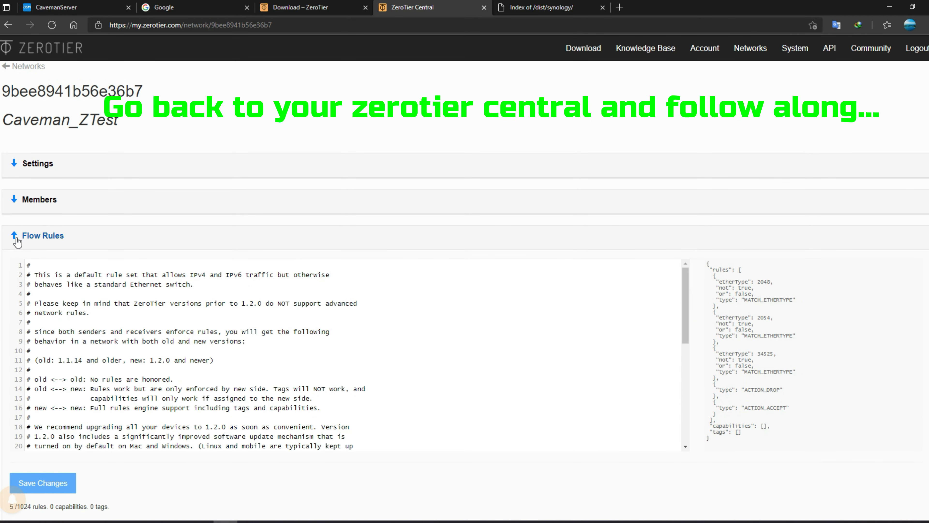
left_click(15, 240)
left_click(38, 163)
scroll(409, 301, "down", 6)
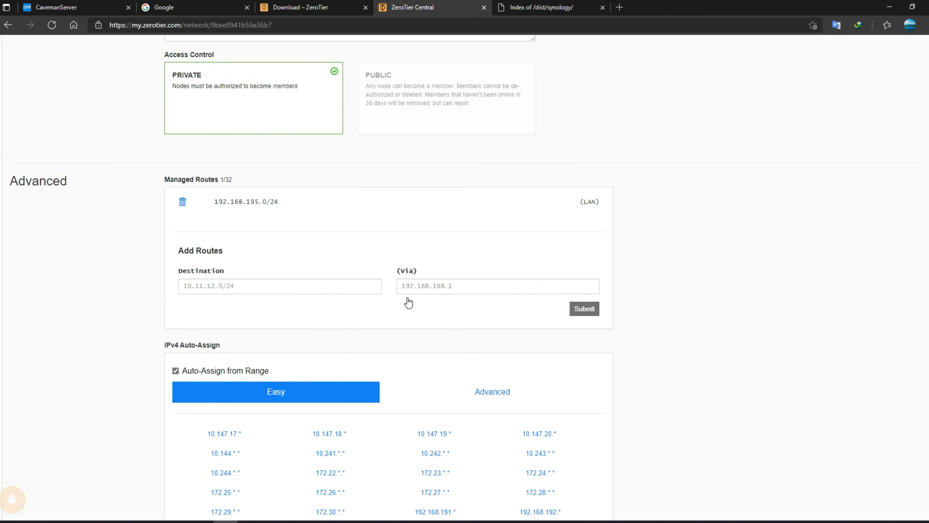
scroll(320, 275, "down", 15)
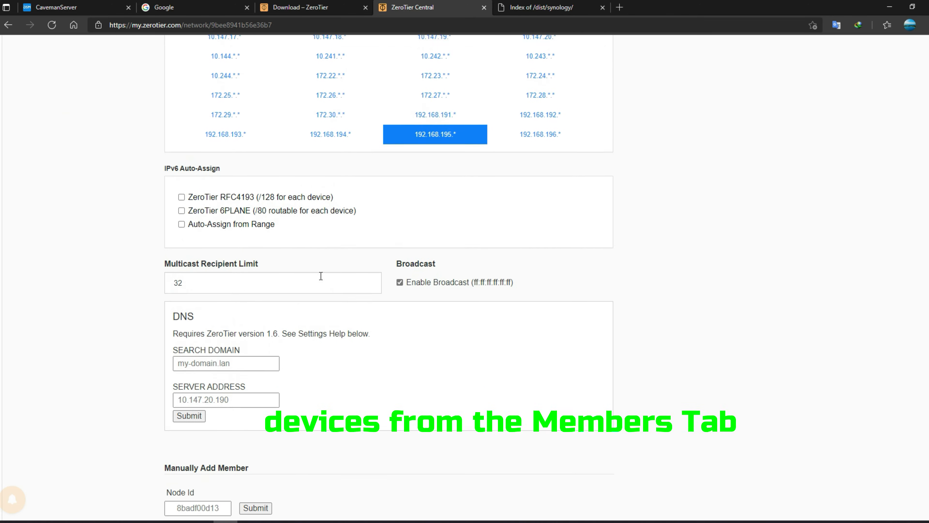
- Expand Members and check device 9192bec83f is online but not yet authorized
left_click(32, 338)
scroll(299, 301, "down", 8)
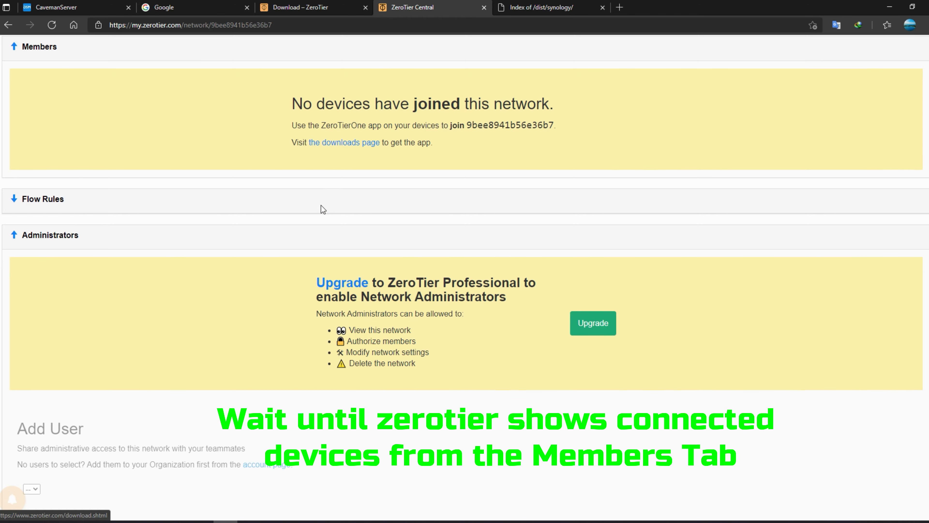
scroll(322, 207, "up", 2)
scroll(219, 212, "up", 9)
scroll(217, 207, "up", 15)
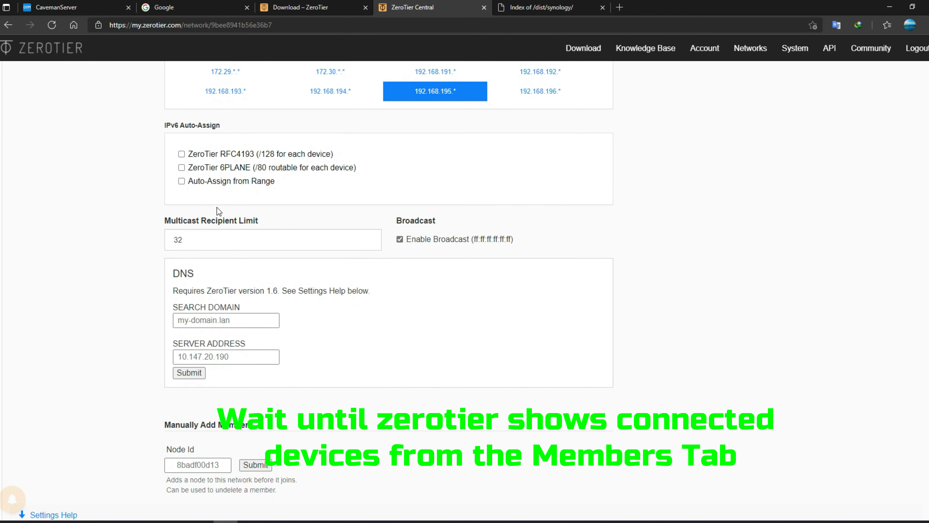
scroll(444, 261, "up", 3)
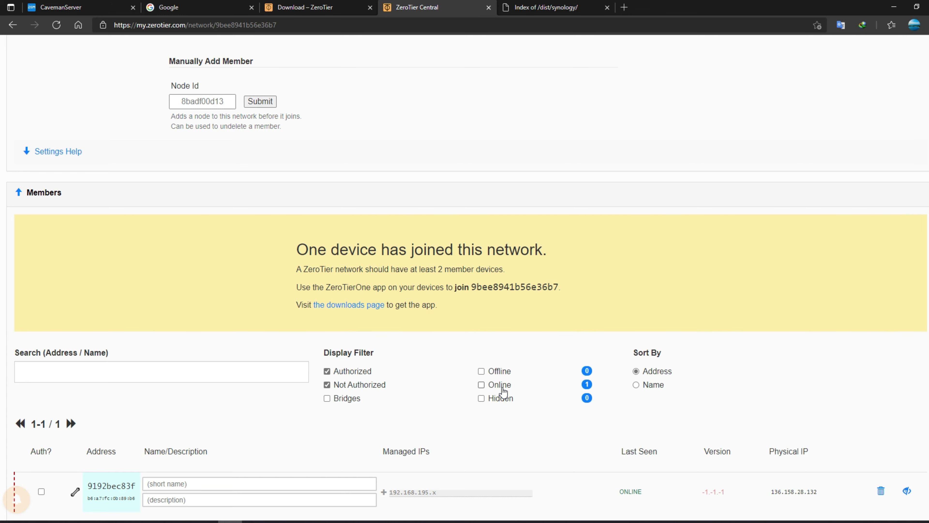
scroll(404, 309, "down", 5)
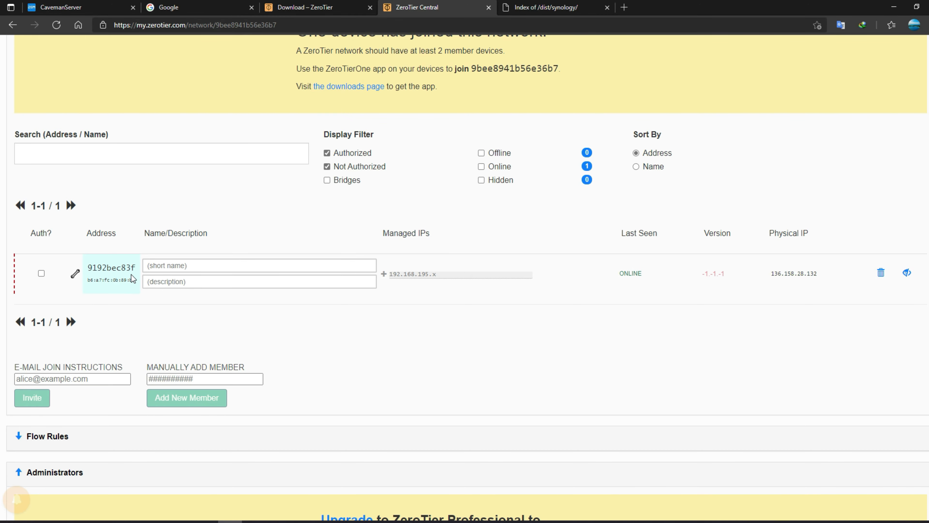
scroll(285, 355, "up", 20)
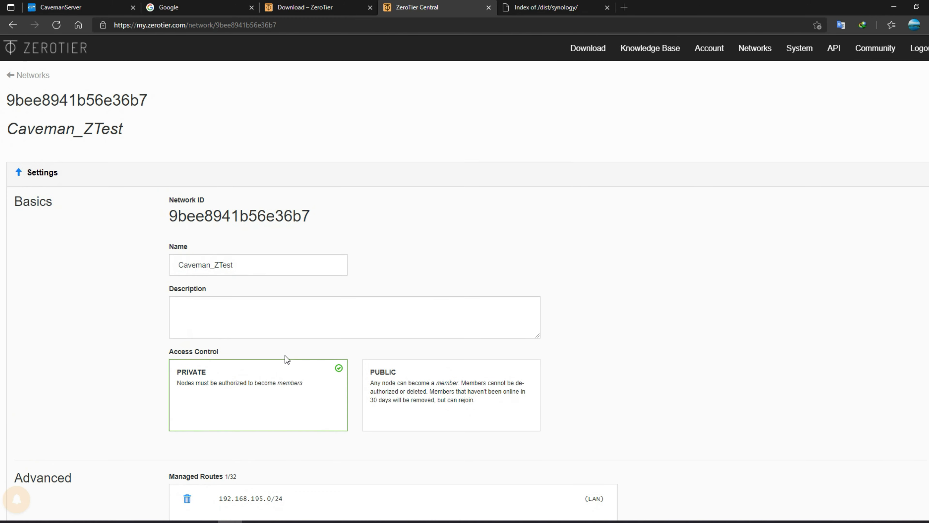
- Close the Google tab and highlight the NAS's ACCESS_DENIED ZeroTier status in DSM
left_click(172, 7)
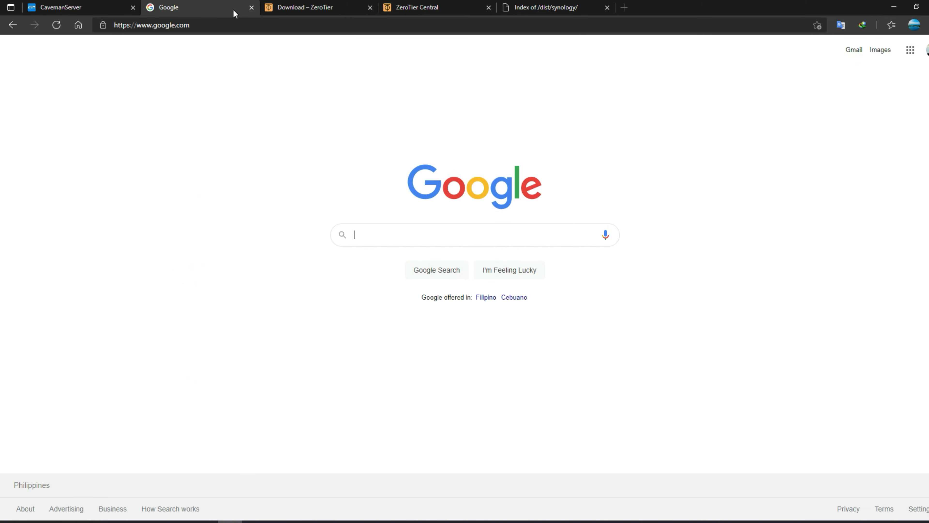
left_click(252, 7)
left_click(80, 7)
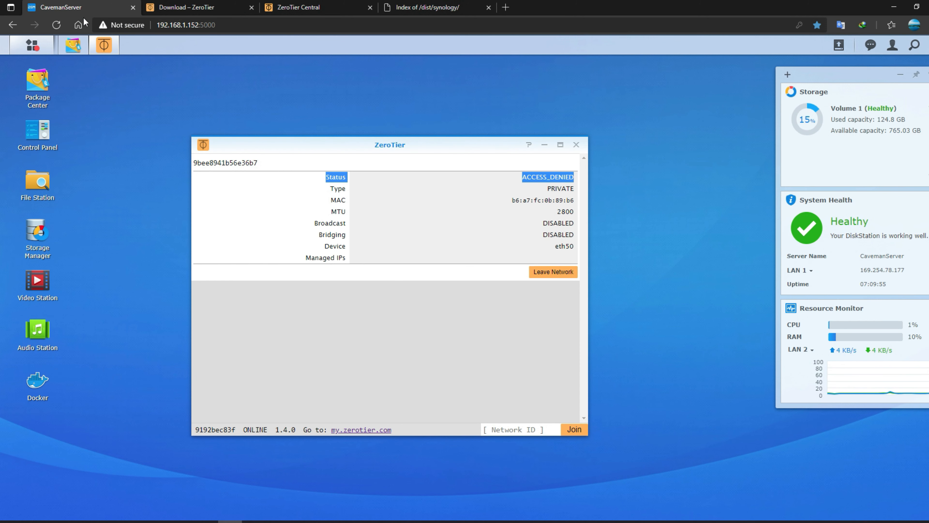
left_click(549, 175)
left_click_drag(518, 179, 569, 177)
left_click(573, 176)
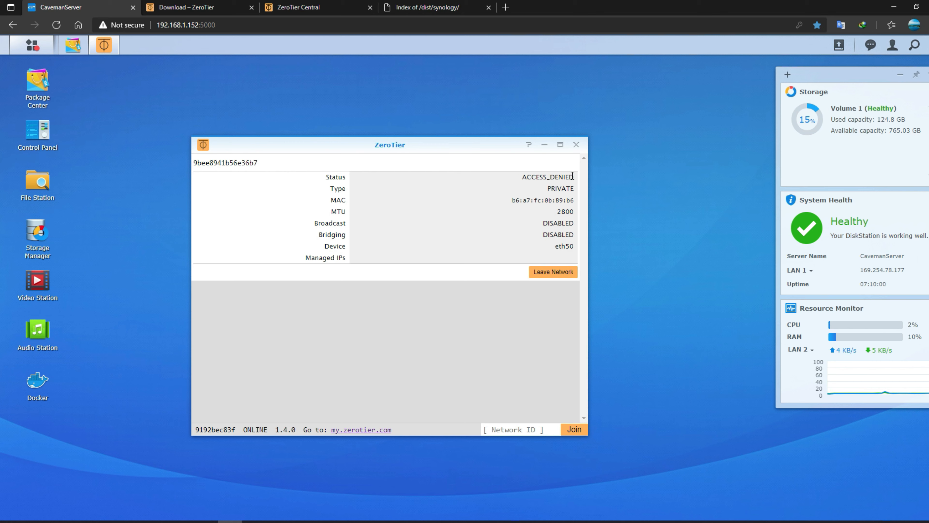
left_click_drag(577, 179, 518, 177)
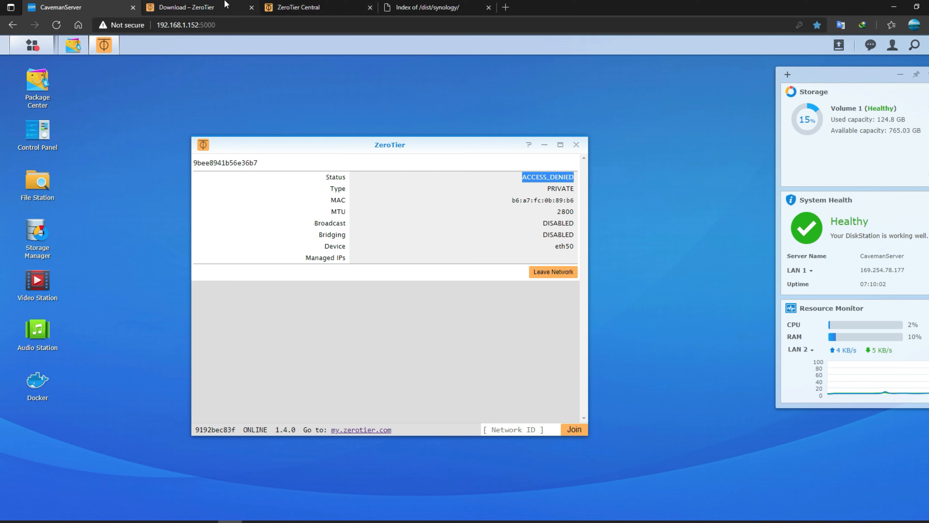
left_click(307, 7)
- Authorize the NAS member in ZeroTier Central and name it Caveman NAS
scroll(444, 289, "down", 15)
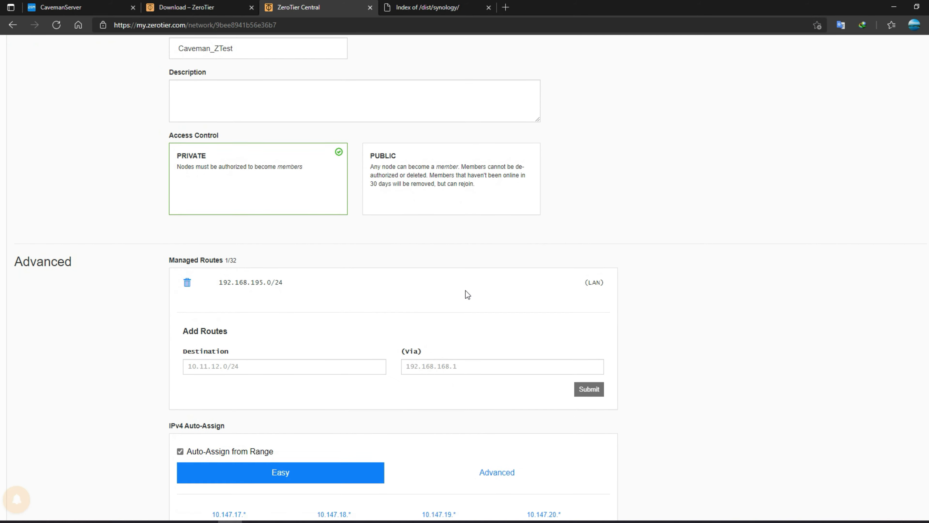
scroll(466, 295, "down", 12)
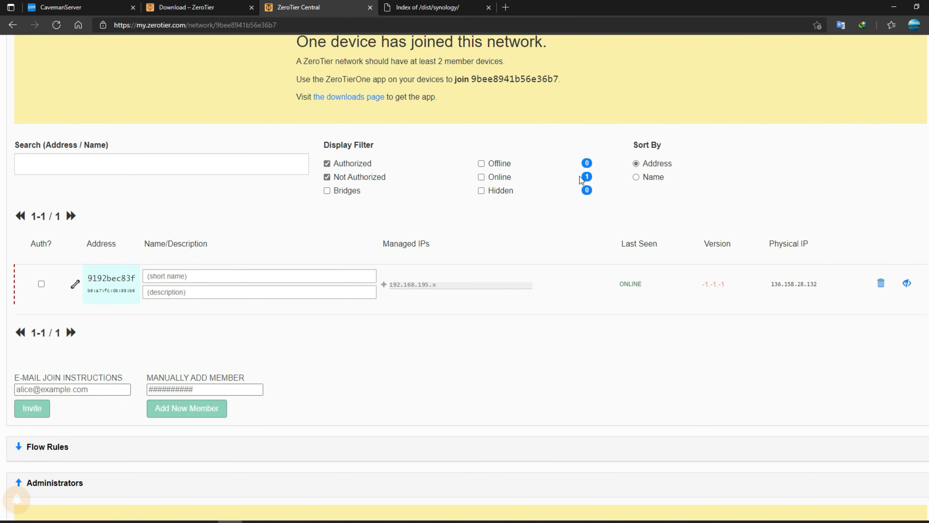
double_click(499, 177)
left_click(41, 284)
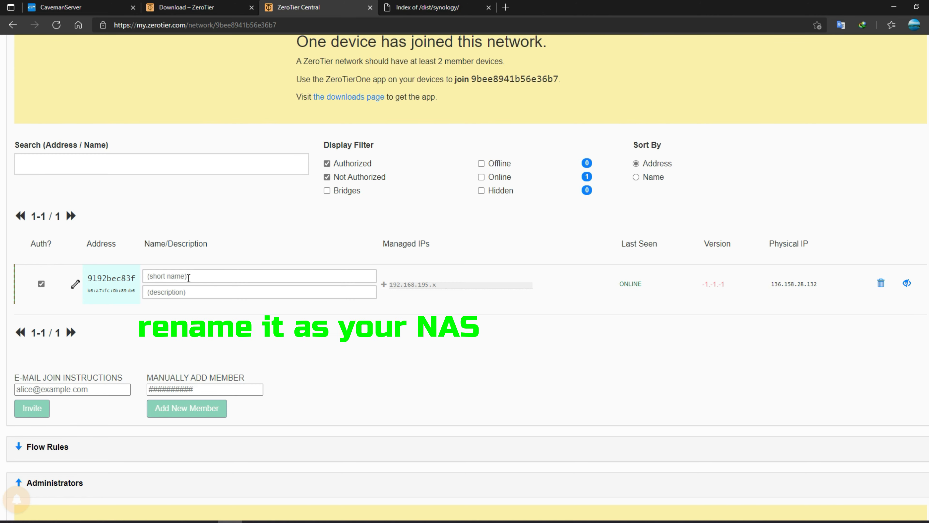
type("Caveman NAS")
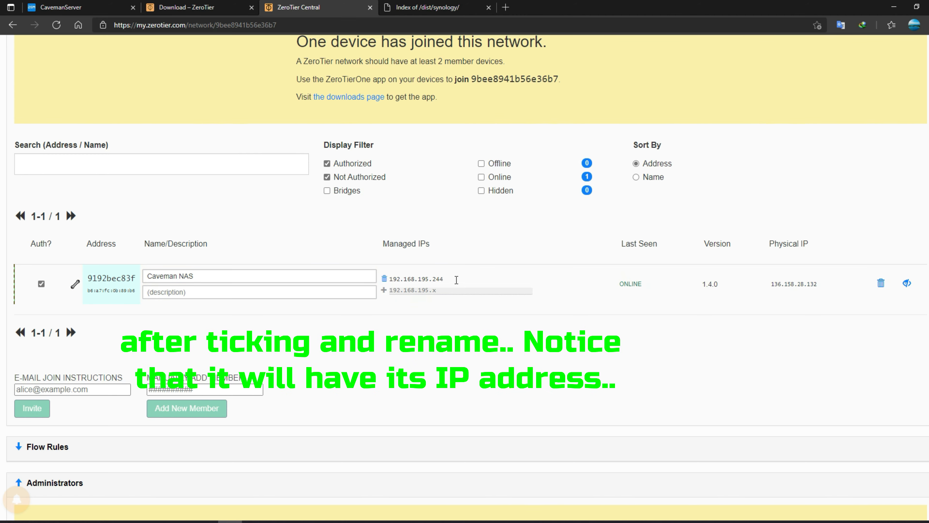
- Note the NAS's managed IP 192.168.195.244 and its physical IP address
left_click_drag(457, 280, 389, 276)
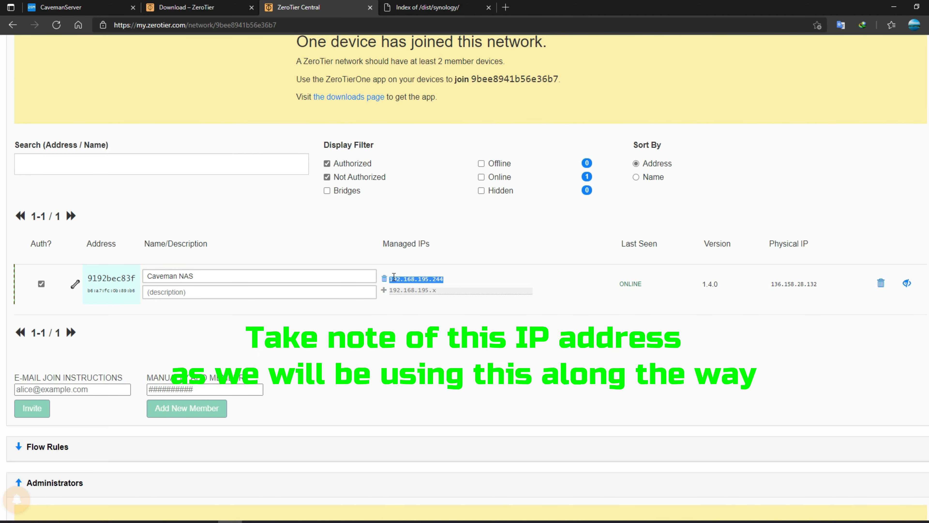
left_click(653, 290)
left_click_drag(817, 286, 777, 284)
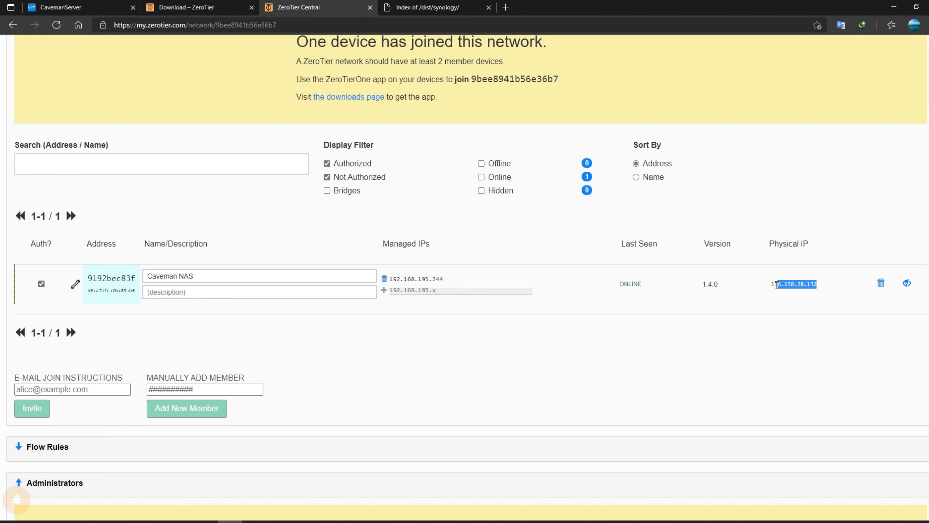
left_click(76, 8)
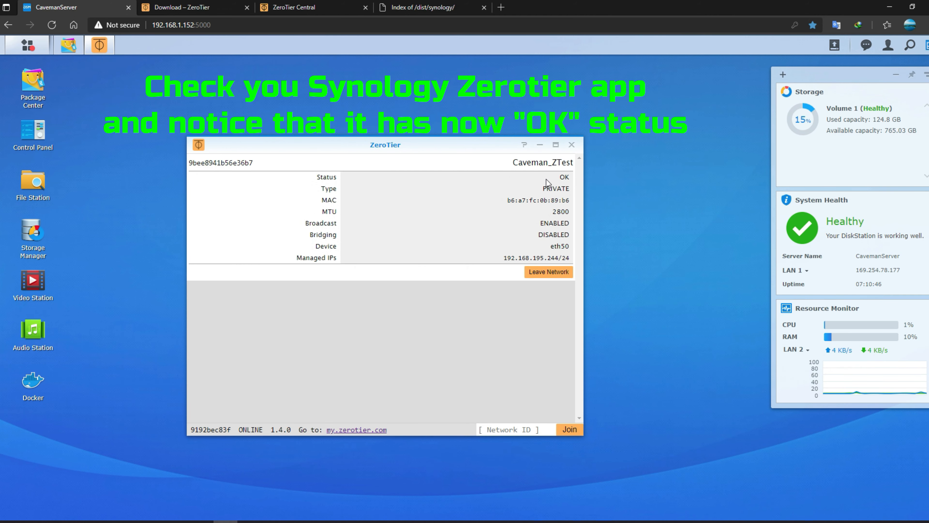
- Confirm DSM's ZeroTier status reads OK with managed IP 192.168.195.244/24
left_click_drag(546, 180, 569, 180)
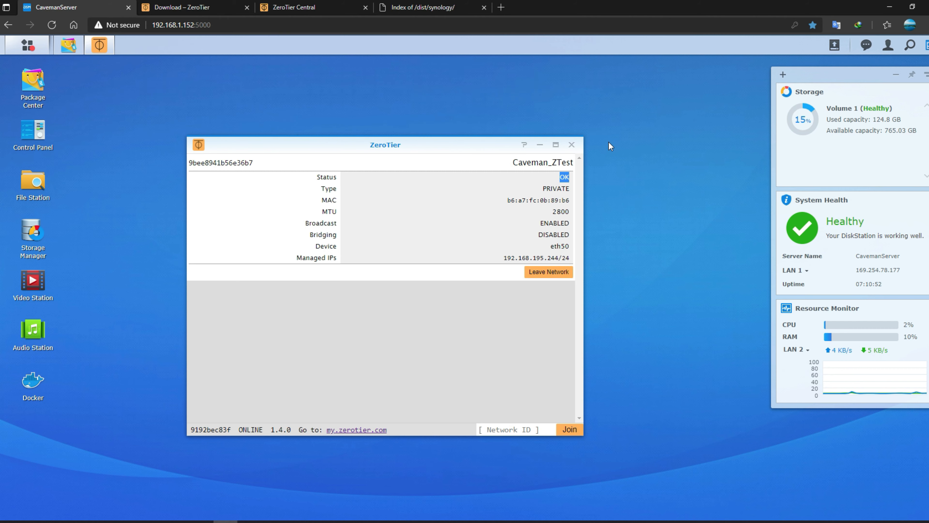
left_click(501, 336)
left_click_drag(559, 178, 577, 178)
left_click(479, 214)
- Copy the NAS's ZeroTier IP 192.168.195.244 from the members list
left_click(166, 8)
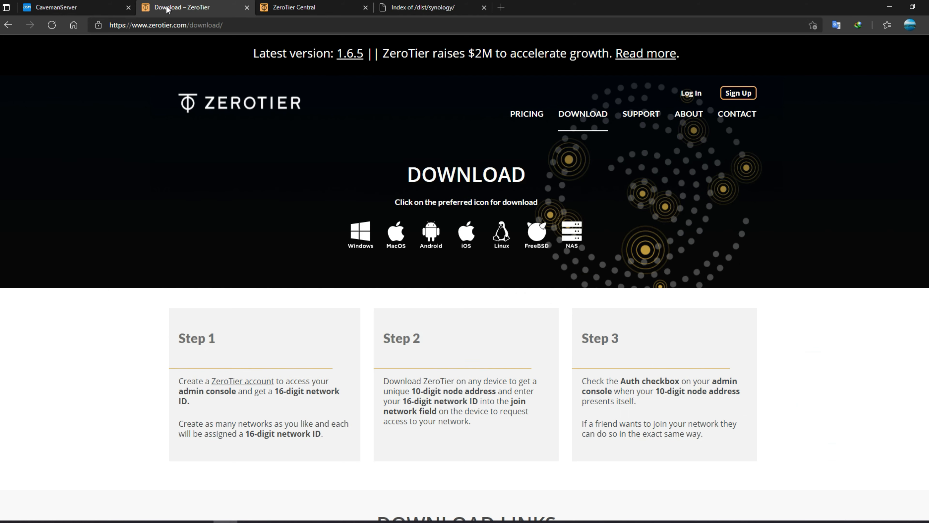
left_click(333, 8)
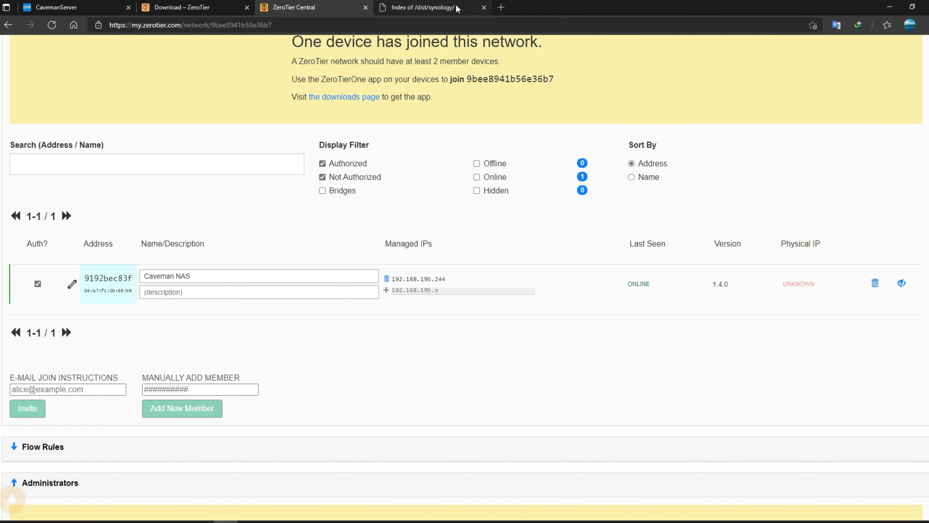
left_click(483, 8)
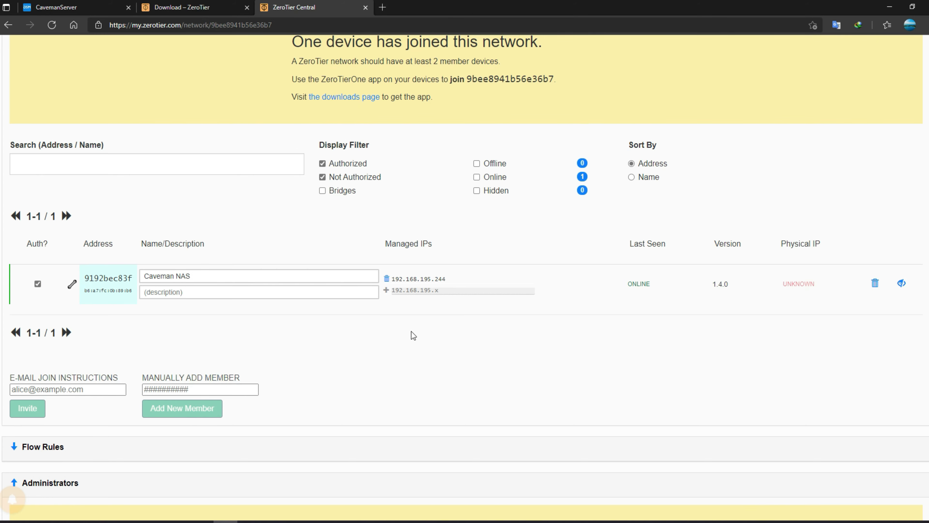
left_click_drag(458, 279, 393, 277)
right_click(396, 278)
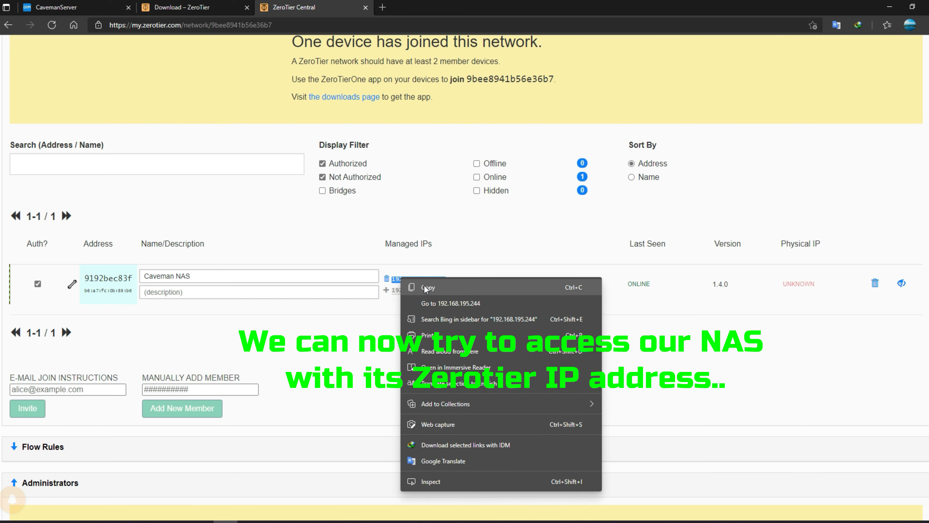
left_click(426, 286)
- Try loading 192.168.195.244:5000 in a new tab, then launch the ZeroTier One installer
left_click(382, 7)
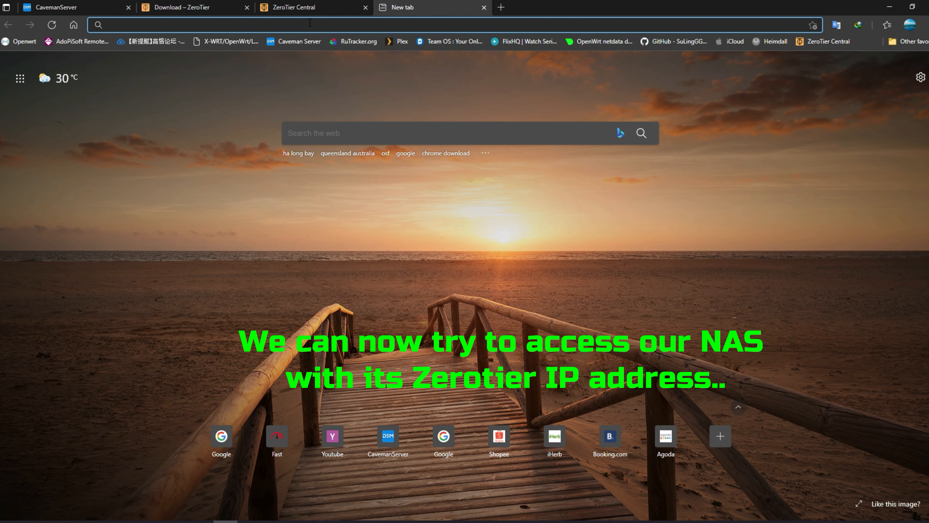
right_click(311, 24)
left_click(338, 122)
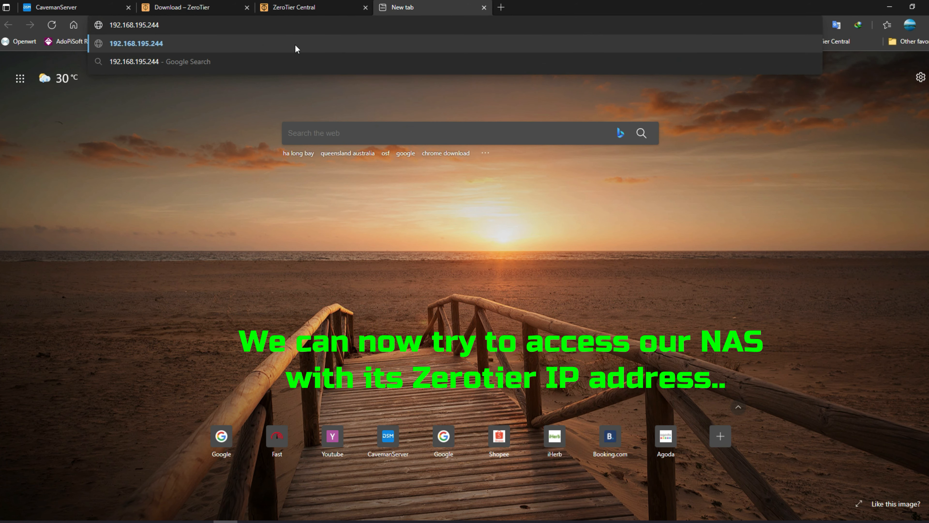
type(":5000")
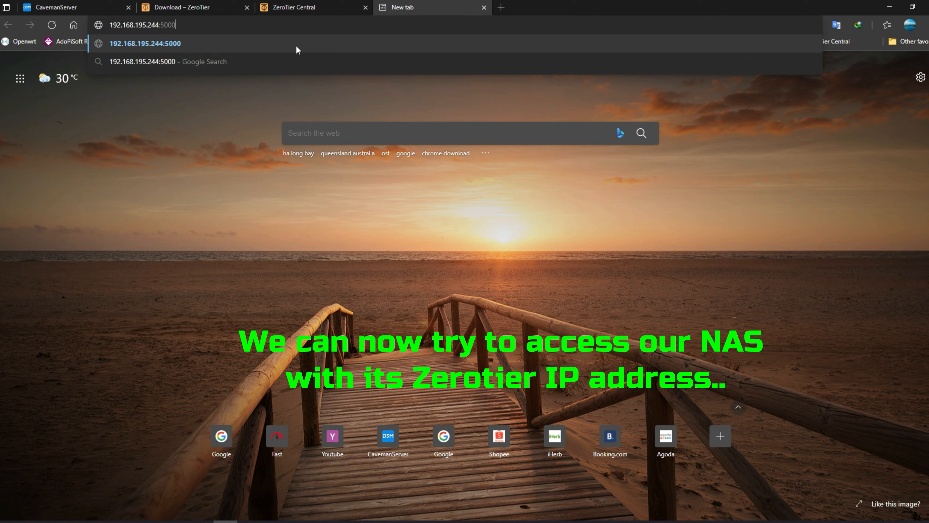
key("Return")
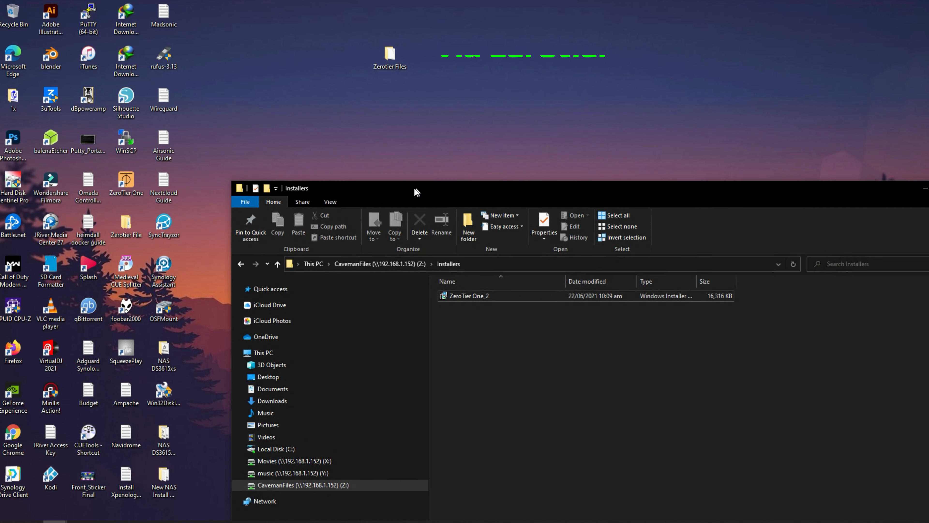
left_click_drag(414, 191, 189, 232)
double_click(131, 180)
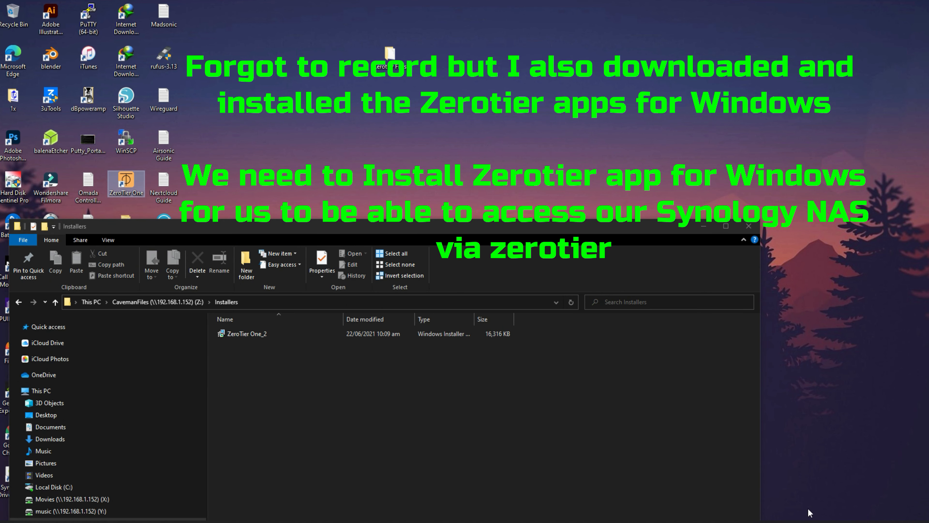
- Open ZeroTier One's Join Network dialog from the system tray and focus the ID field
left_click(821, 519)
left_click(818, 470)
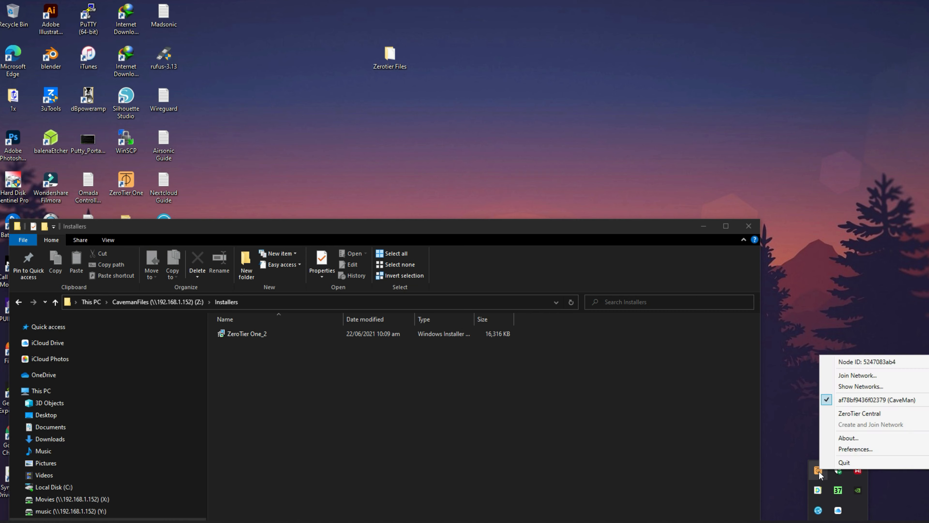
left_click(871, 375)
left_click(841, 481)
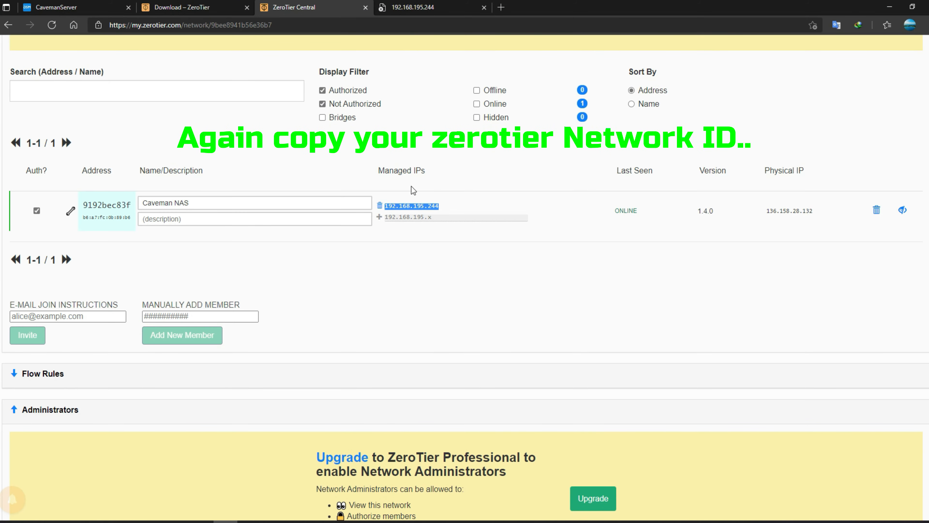
- Copy network ID 9bee8941b56e36b7 from ZeroTier Central and return to the Join window
scroll(411, 186, "up", 10)
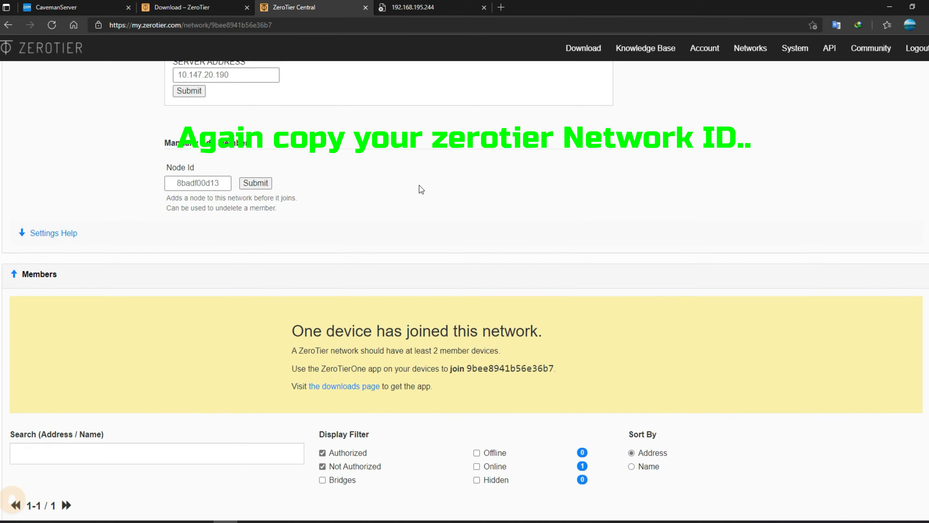
scroll(419, 185, "up", 15)
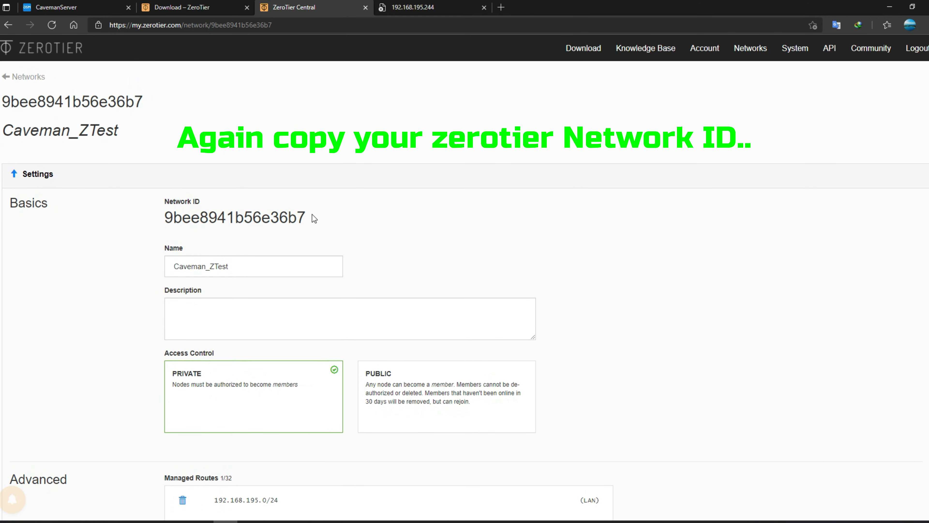
left_click_drag(313, 218, 166, 219)
right_click(180, 218)
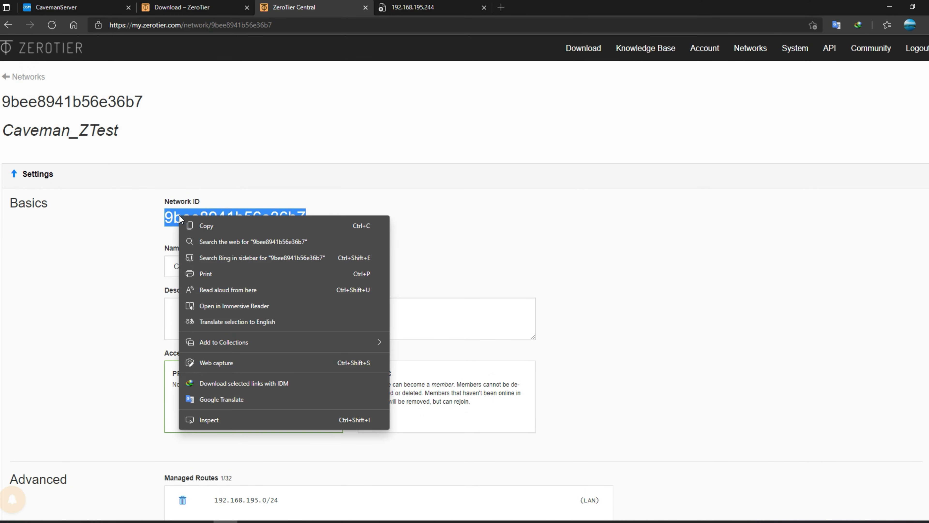
left_click(205, 226)
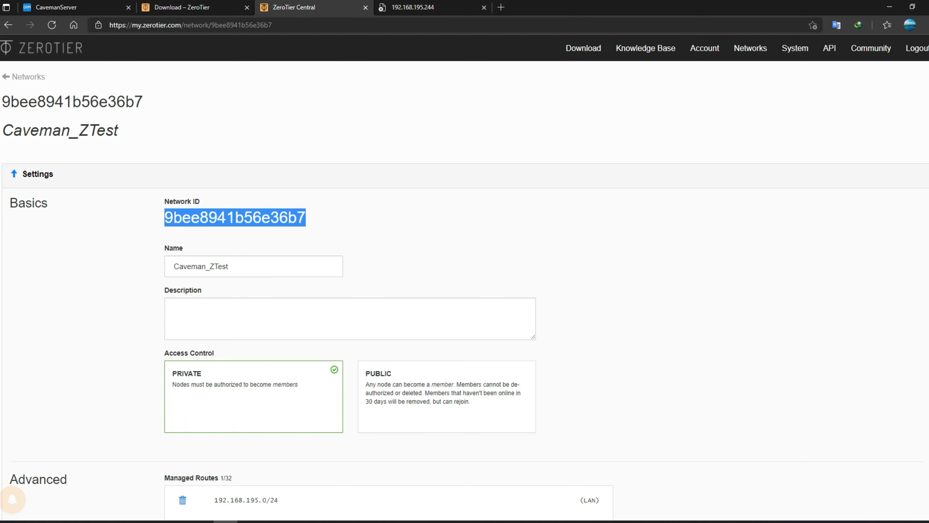
left_click(323, 521)
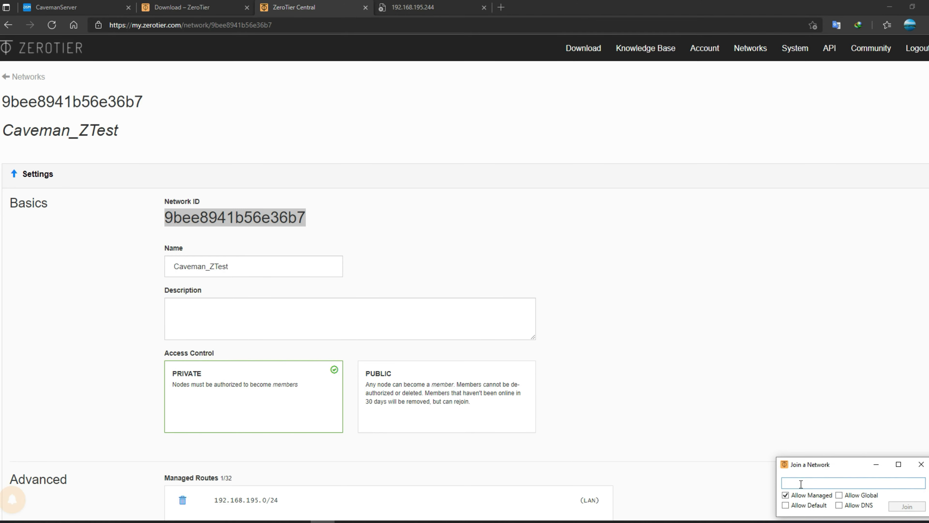
key("ctrl+v")
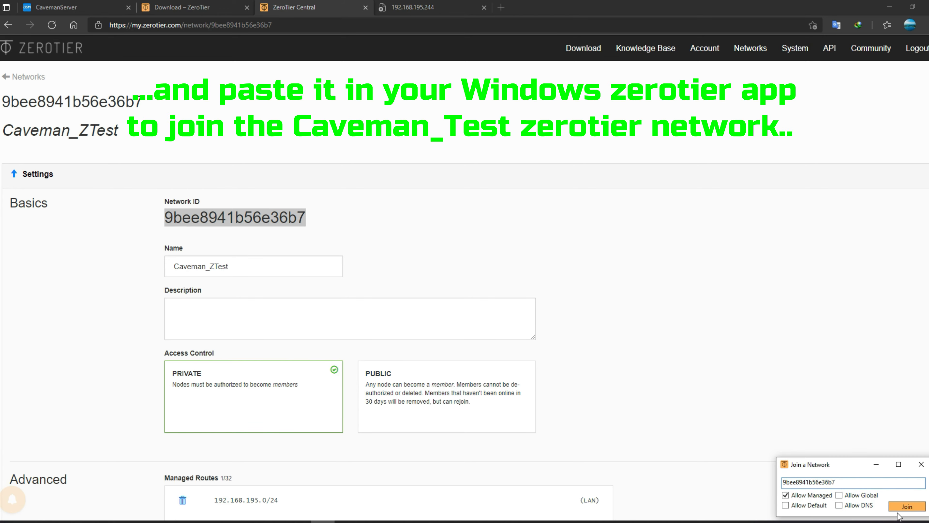
left_click(909, 508)
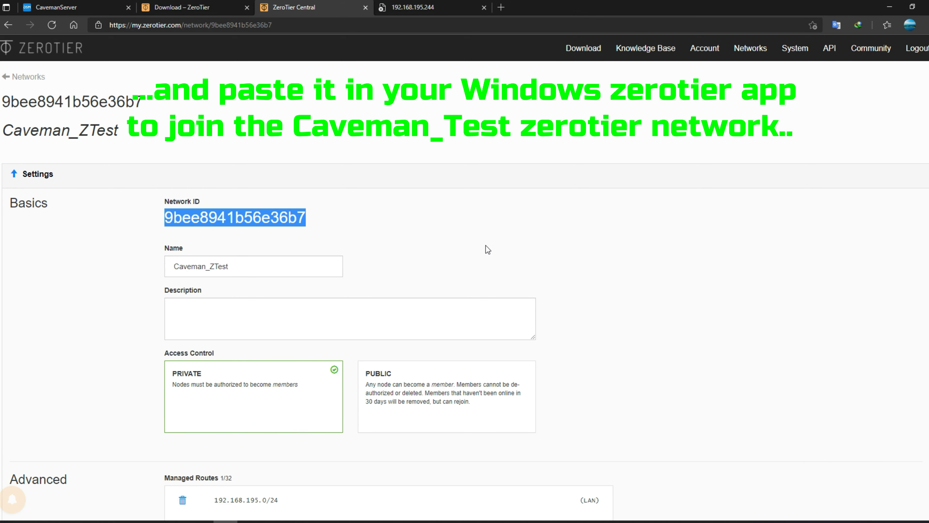
scroll(292, 356, "down", 20)
scroll(288, 355, "down", 8)
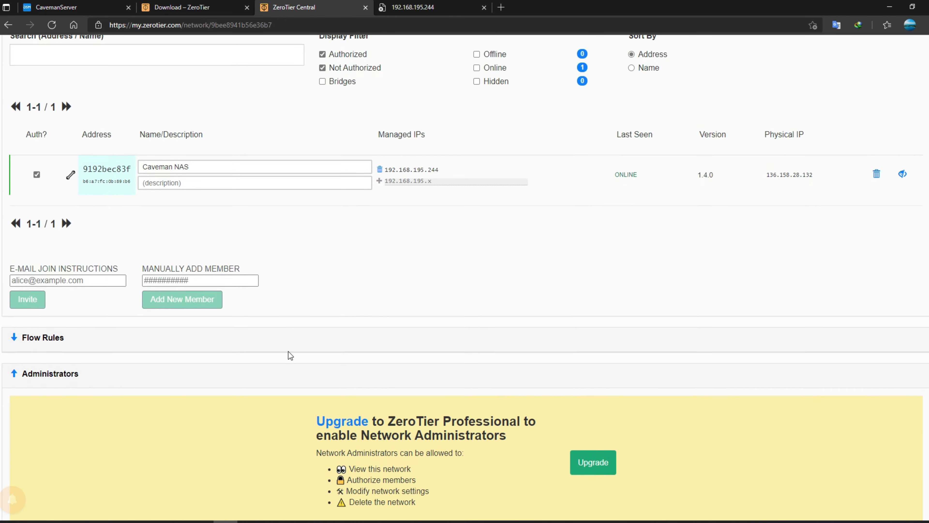
left_click(839, 188)
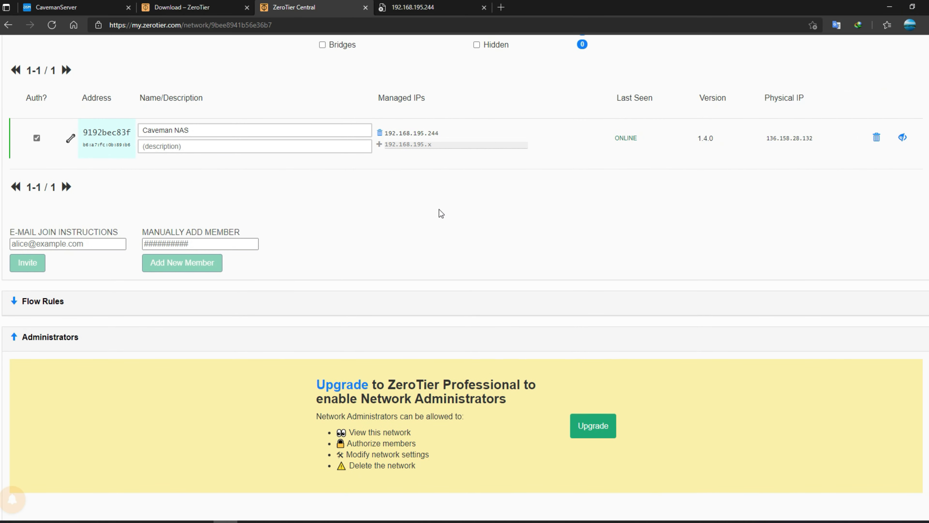
- Reload the ZeroTier Central network page to show the new member
scroll(437, 214, "up", 2)
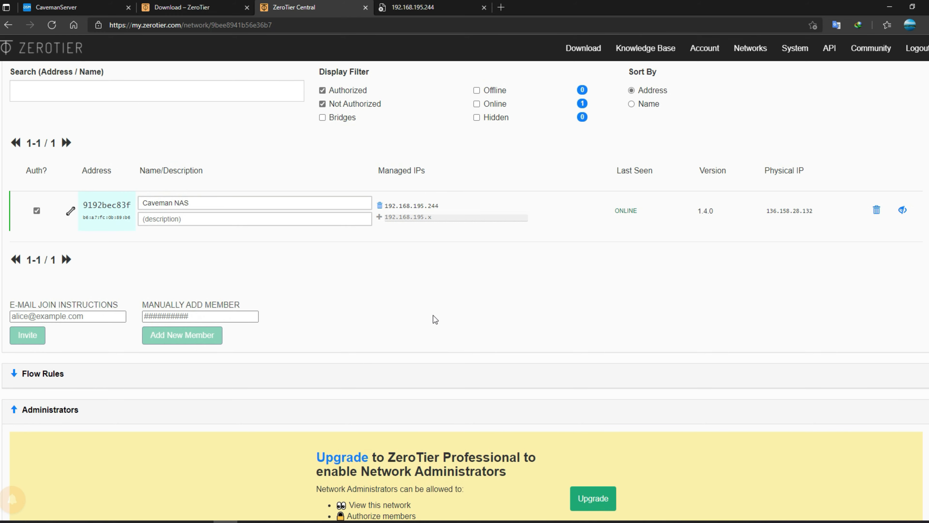
scroll(432, 315, "up", 2)
scroll(419, 283, "up", 2)
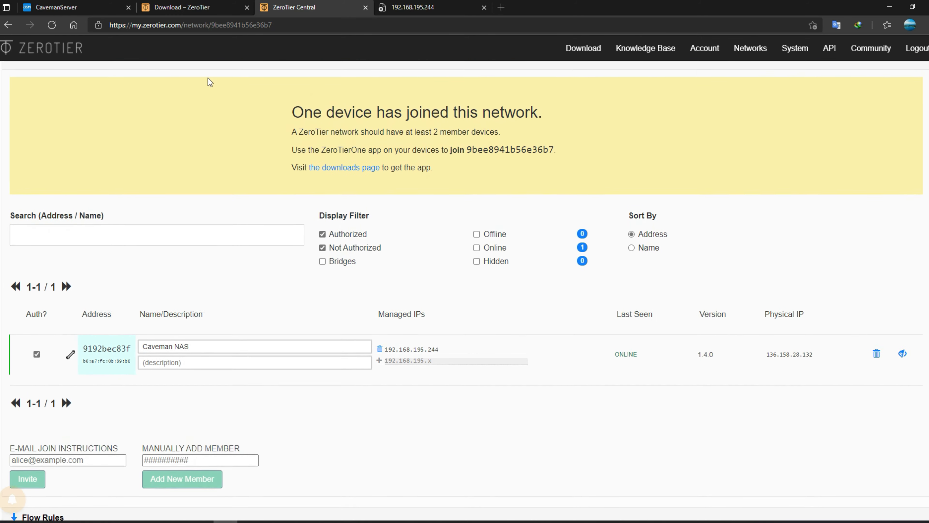
left_click(55, 25)
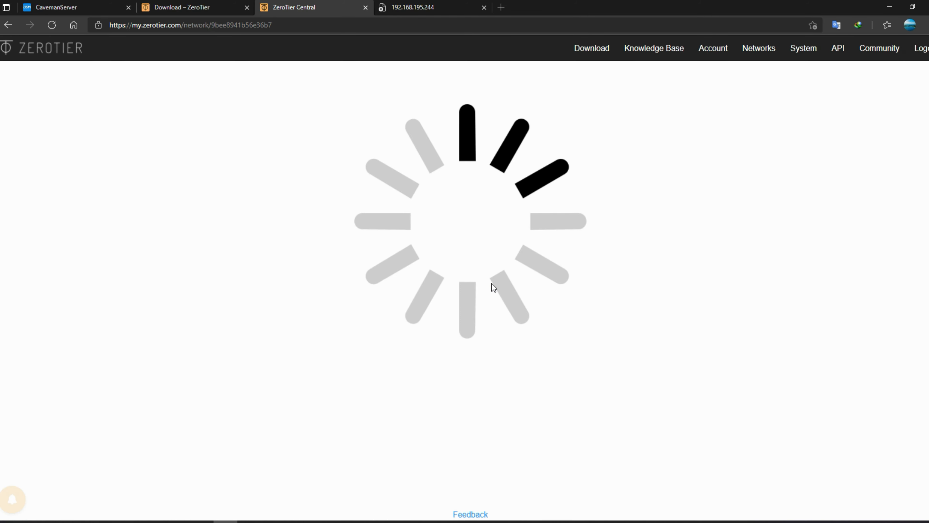
- Authorize new member 5247083ab4 alongside Caveman NAS at 192.168.195.244
scroll(412, 243, "down", 8)
scroll(409, 243, "down", 15)
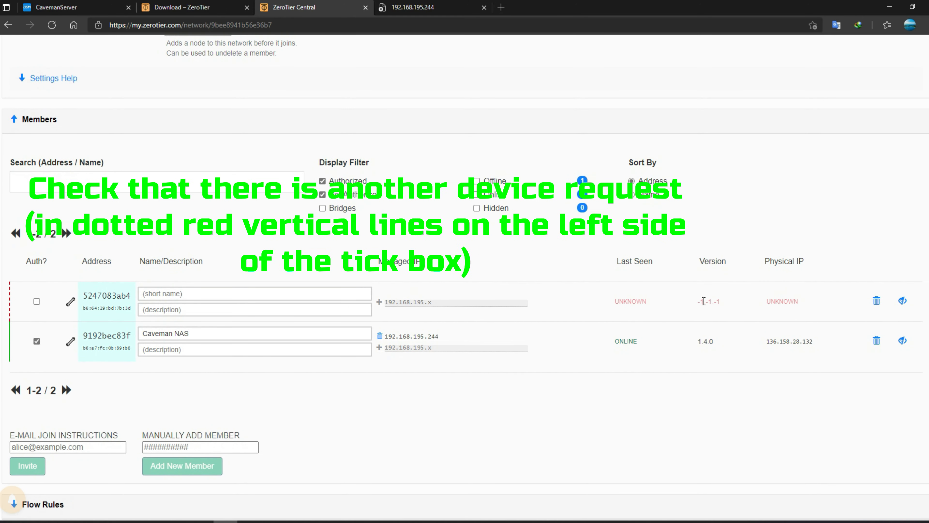
left_click_drag(808, 306, 664, 295)
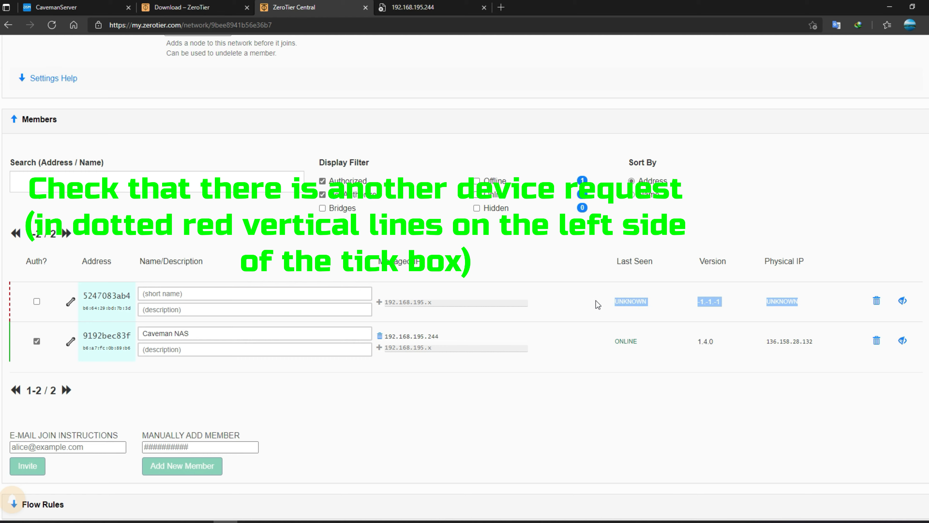
left_click(36, 302)
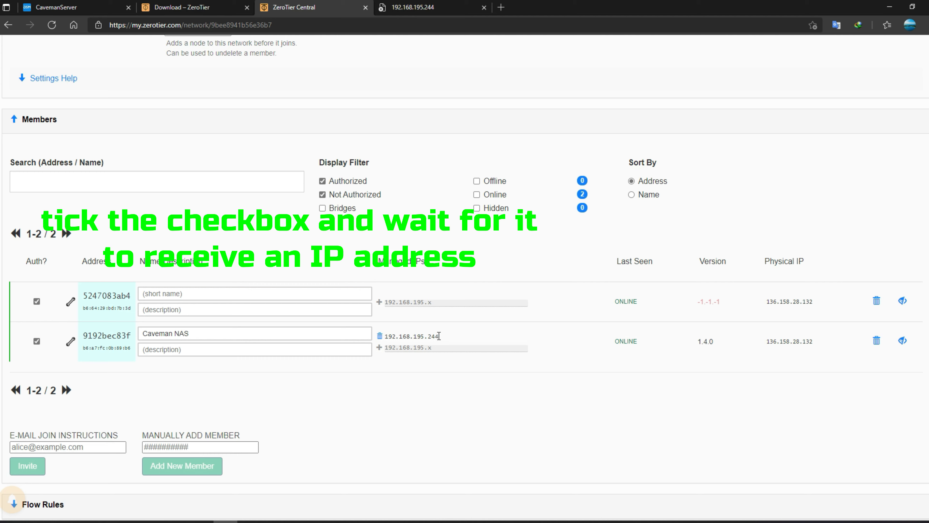
left_click_drag(439, 335, 386, 333)
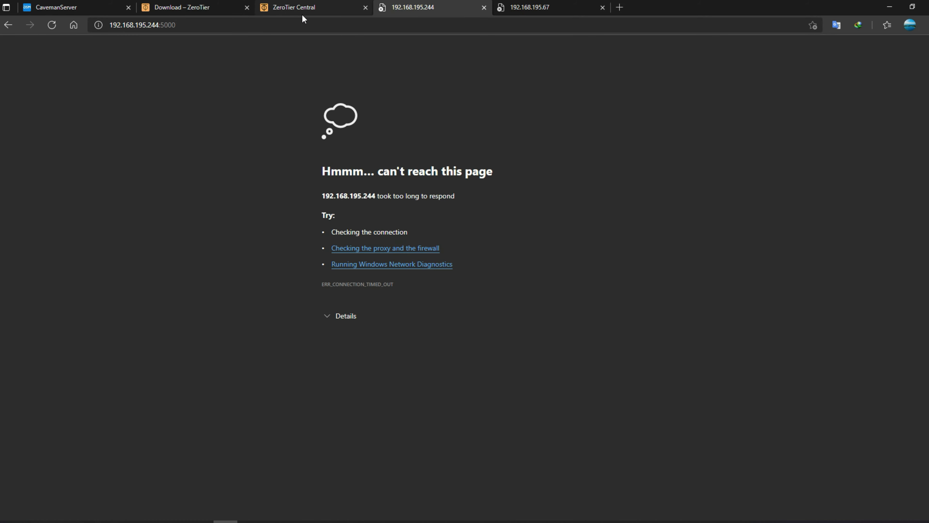
- Reload the 192.168.195.244:5000 tab and check ZeroTier One's connection until sign-in appears
left_click(302, 25)
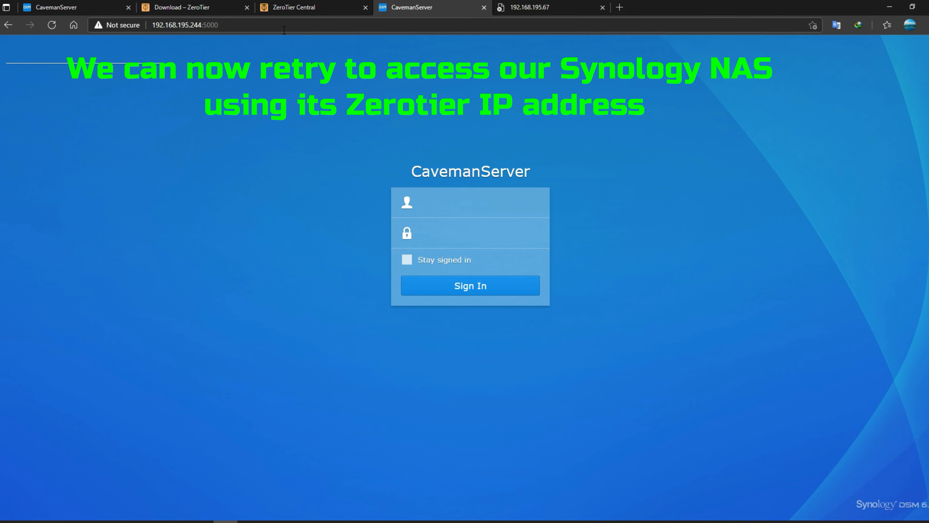
left_click(284, 30)
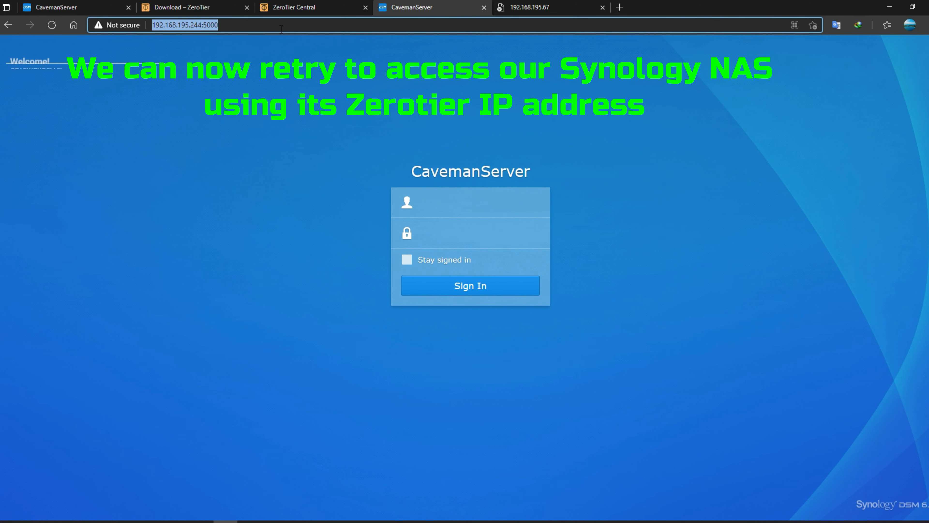
left_click(322, 521)
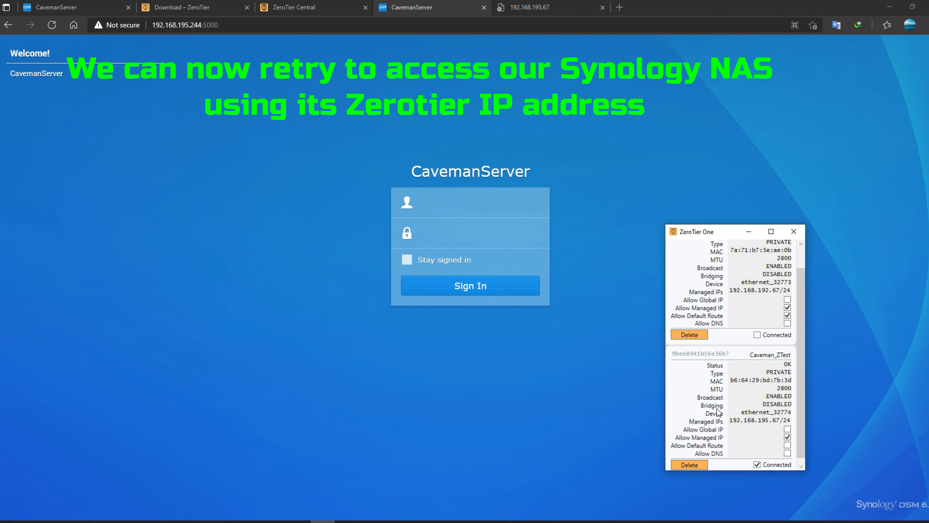
scroll(755, 447, "down", 1)
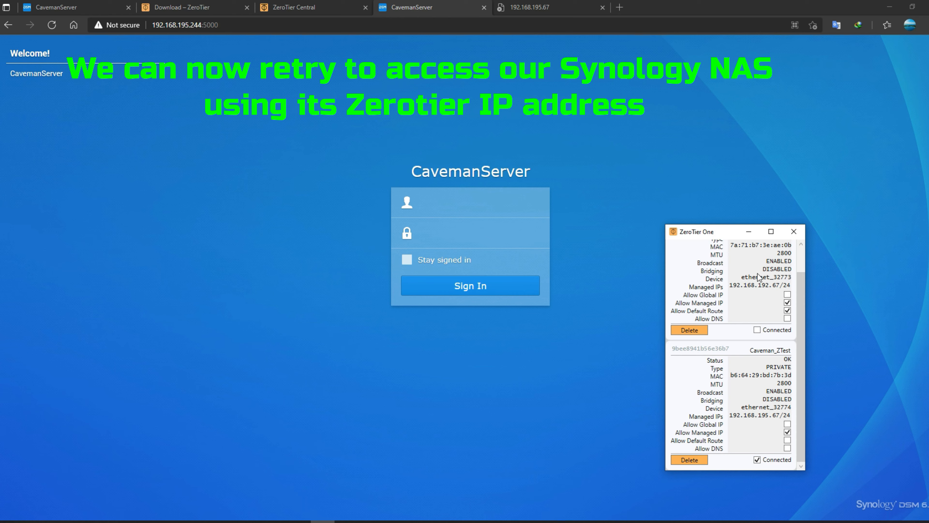
left_click(589, 135)
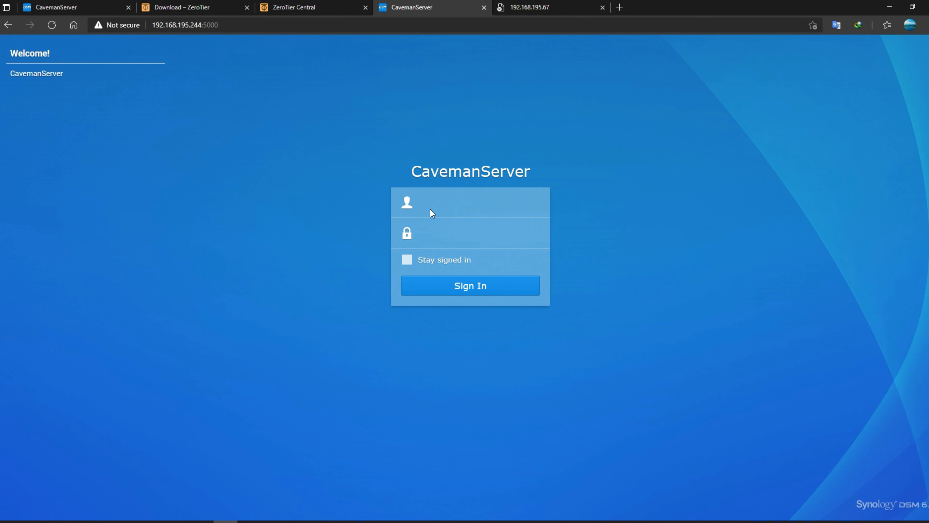
- Sign in to CavemanServer with the username and password, resubmitting after a rejected attempt
left_click(428, 204)
type("caveman••")
left_click(471, 284)
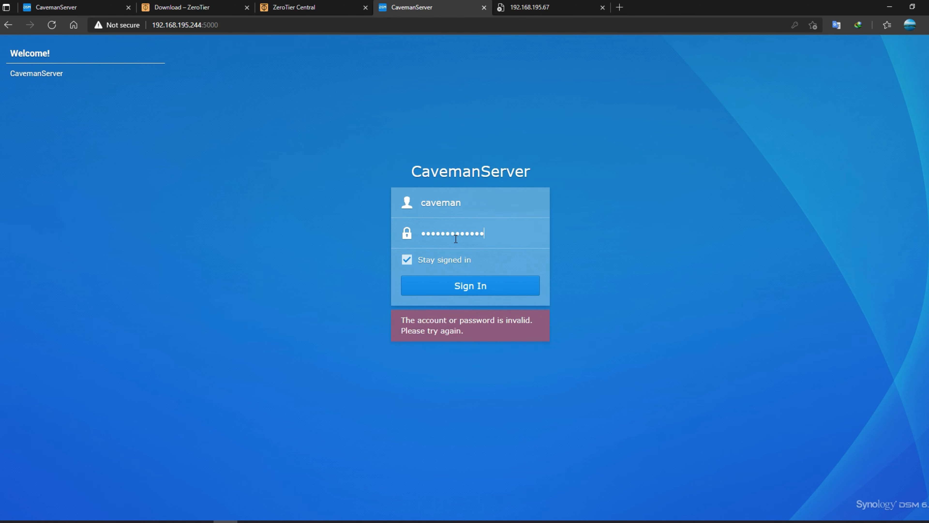
key("Return")
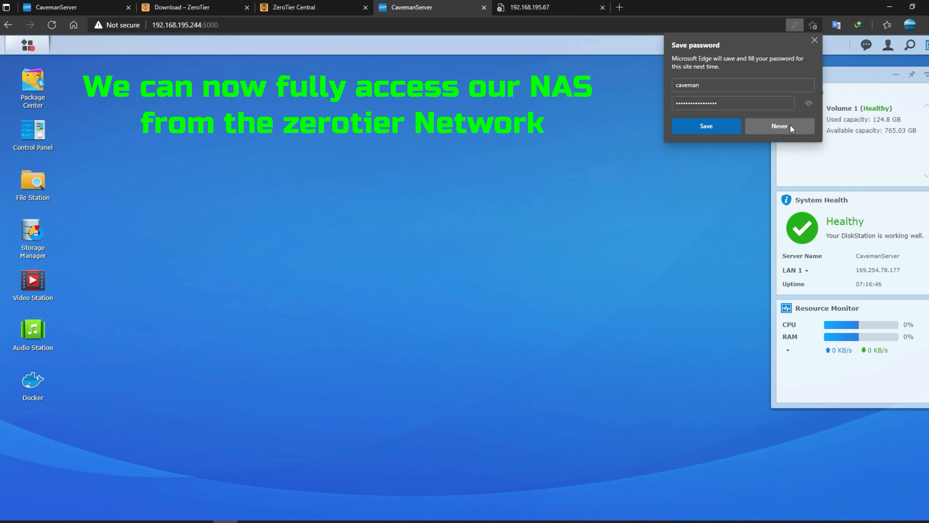
- Save the sign-in password in Edge and confirm the PC's managed IP 192.168.195.67
left_click(717, 125)
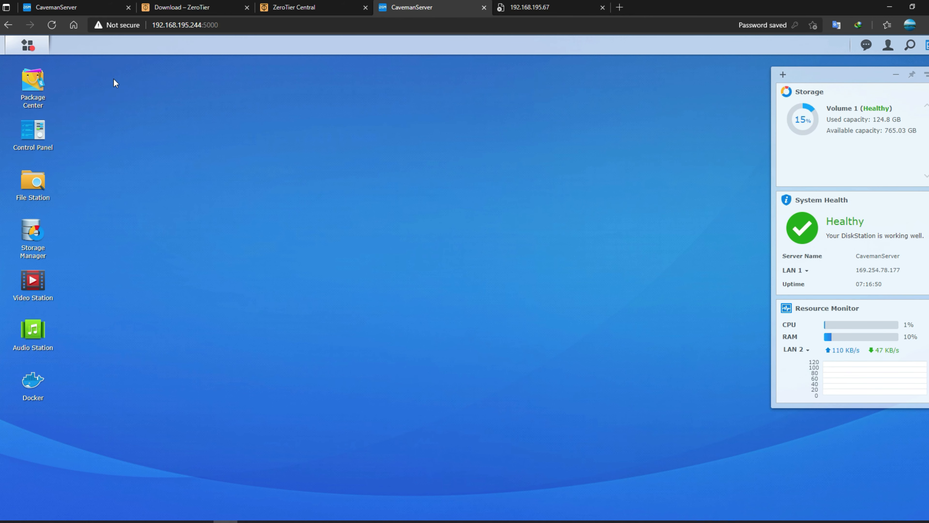
left_click_drag(204, 25, 151, 25)
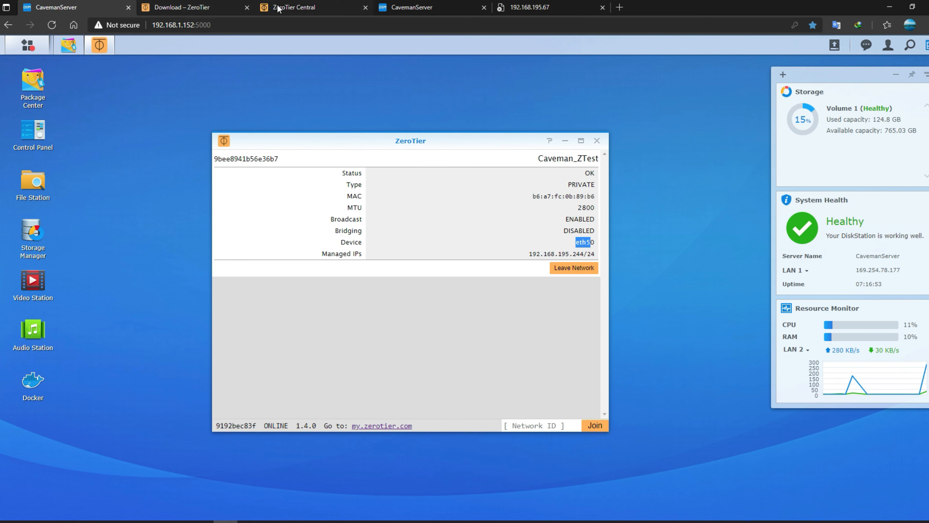
left_click(318, 7)
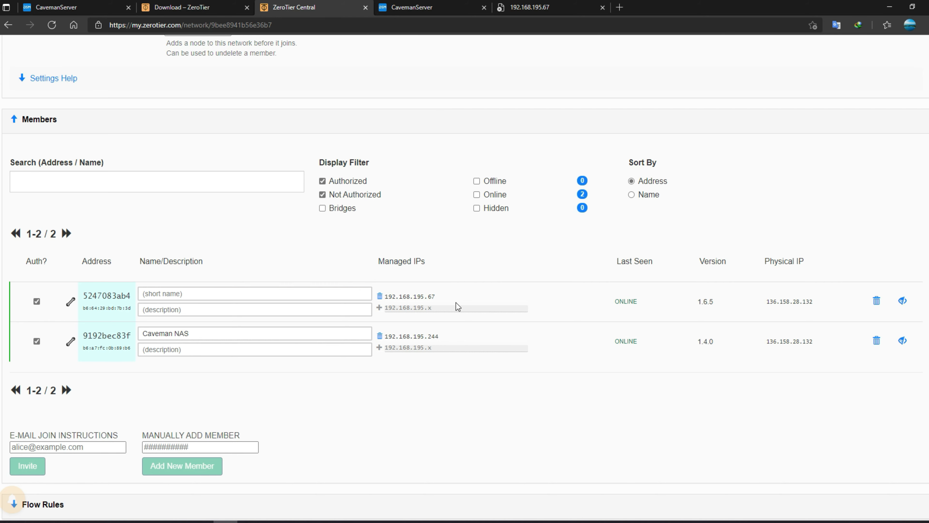
left_click_drag(436, 297, 388, 297)
left_click(442, 332)
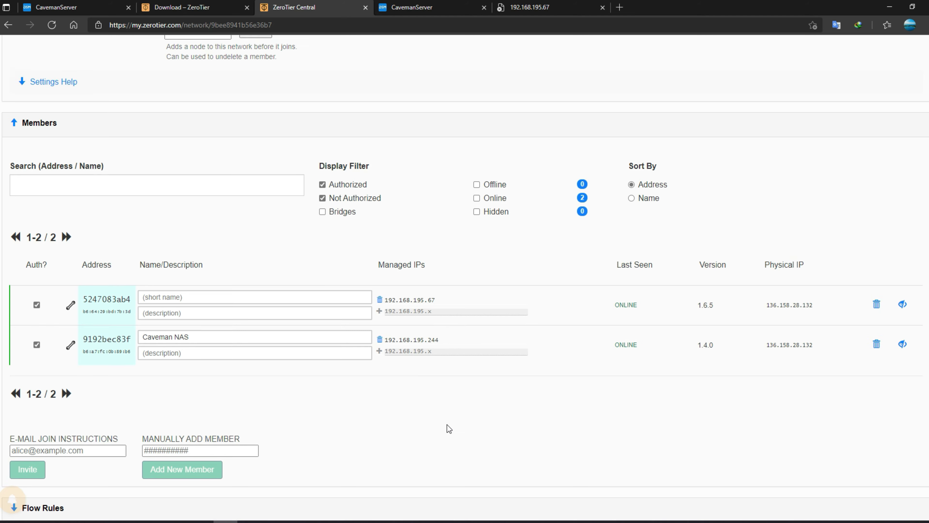
scroll(446, 420, "up", 4)
left_click(417, 7)
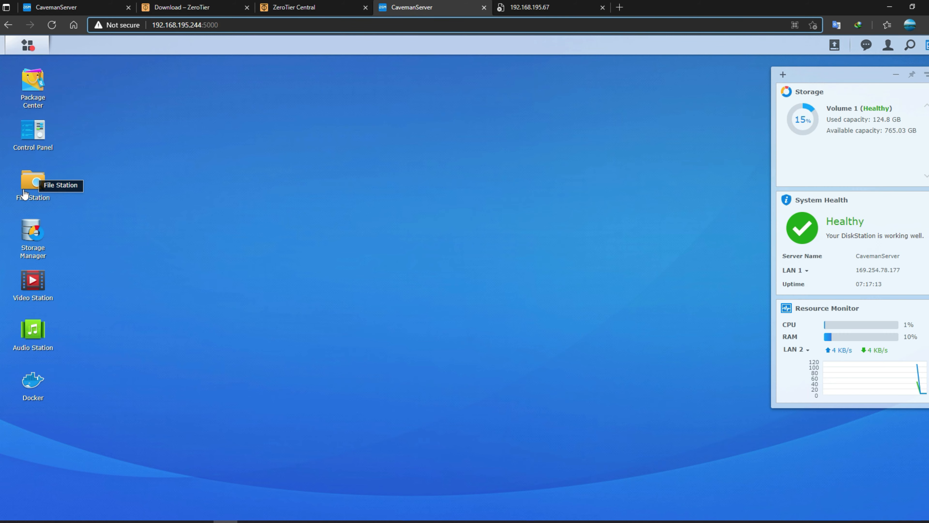
- Drag the ZeroTier app from the Main Menu onto the DSM desktop as a shortcut
left_click(33, 181)
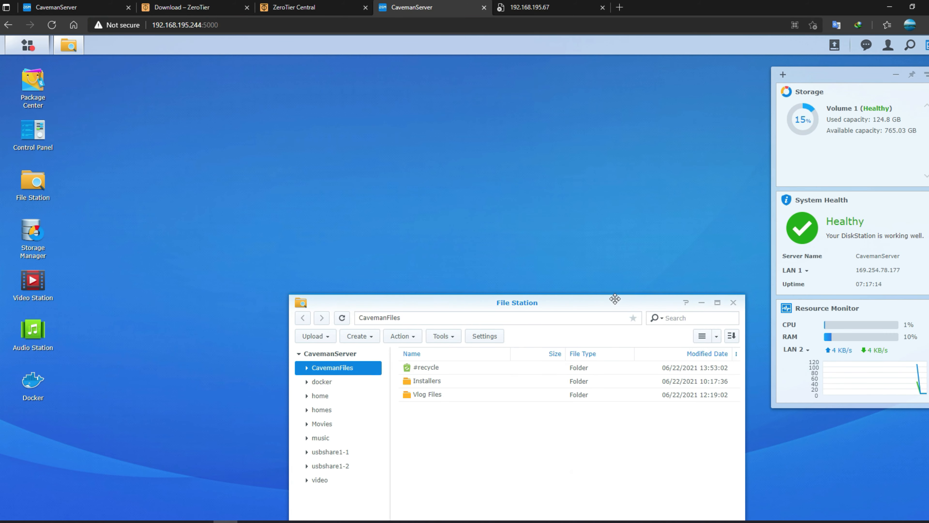
left_click(701, 303)
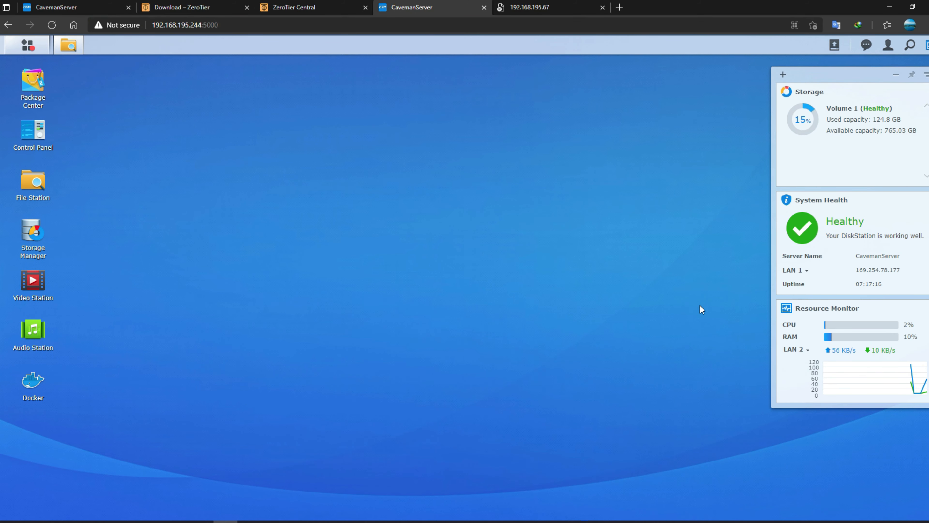
left_click(27, 45)
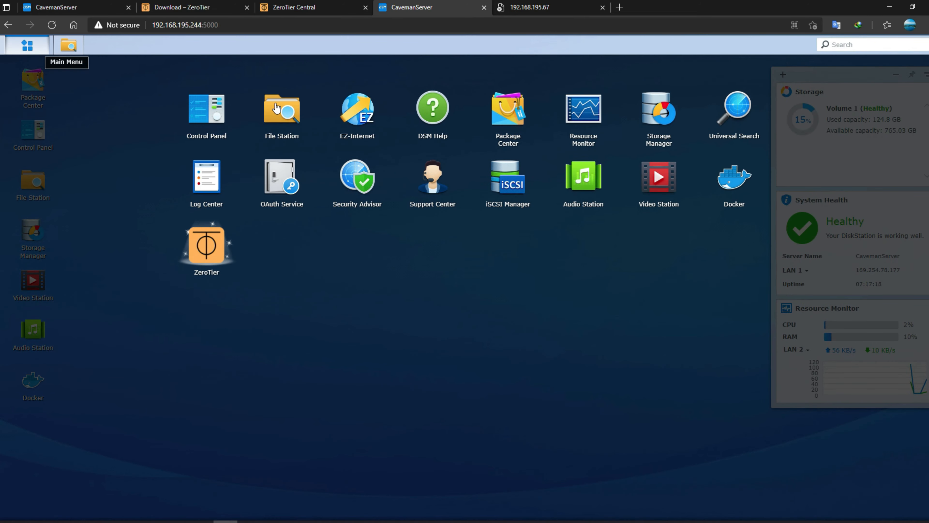
left_click(418, 304)
left_click(27, 45)
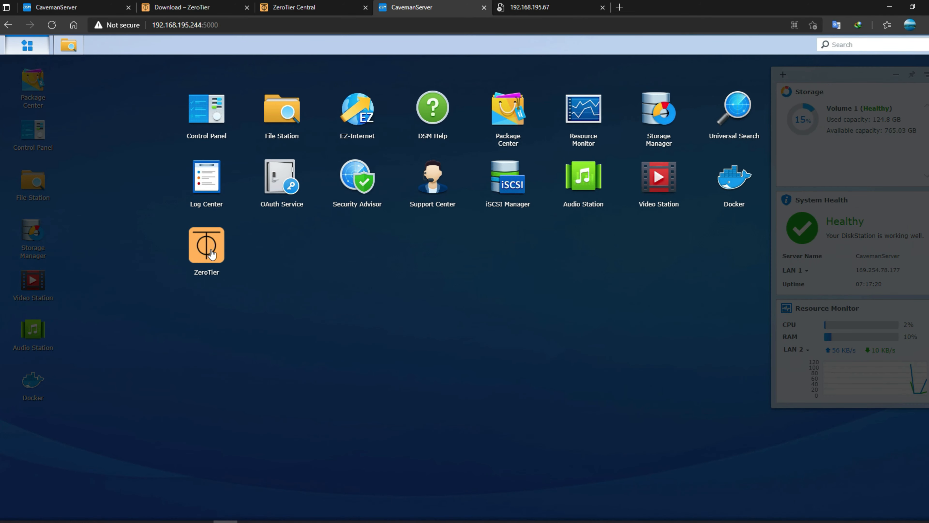
left_click_drag(211, 254, 18, 428)
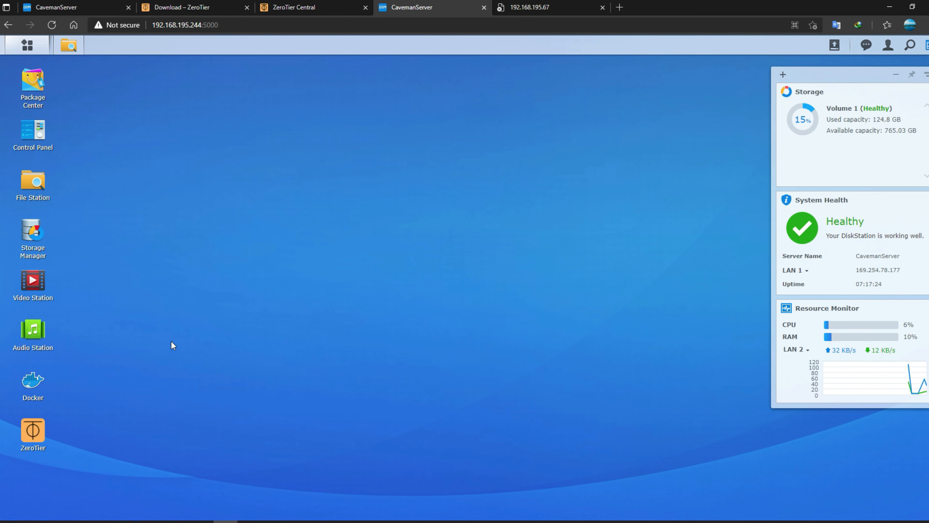
- Check the NAS page on its local address, then return to the 192.168.195.244 page
left_click(63, 9)
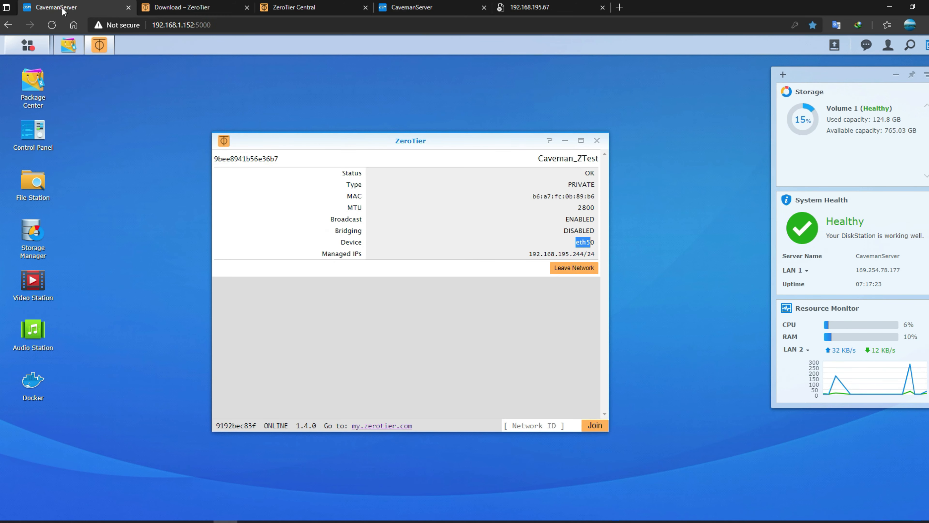
left_click(520, 283)
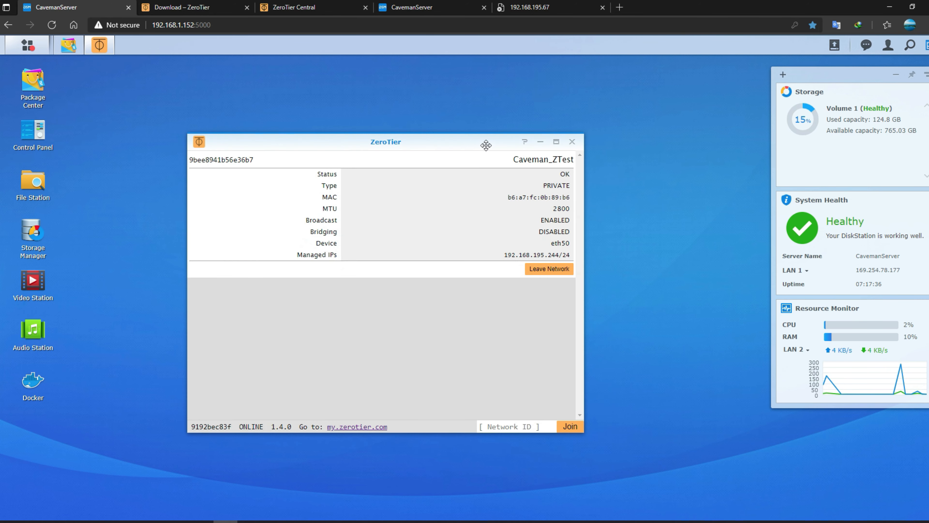
left_click(411, 7)
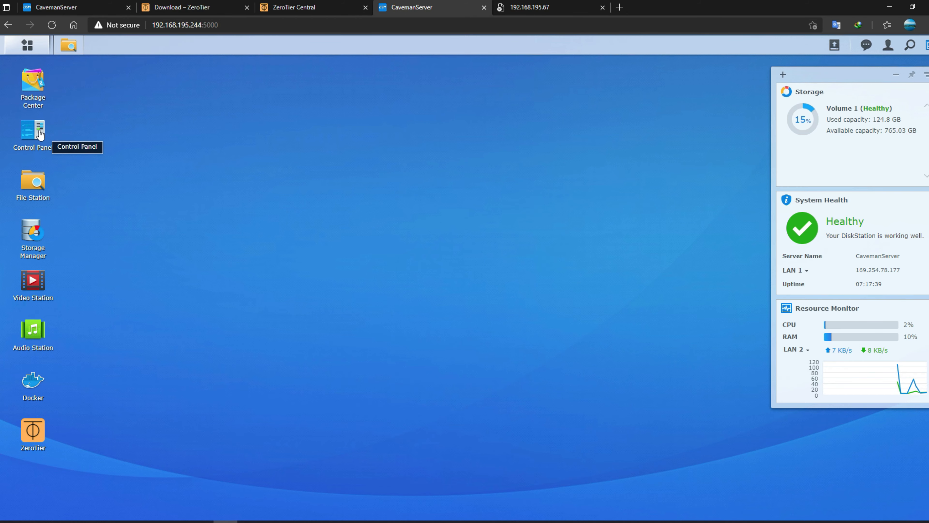
- Open Package Center and select the whole page address in the address bar
left_click(35, 86)
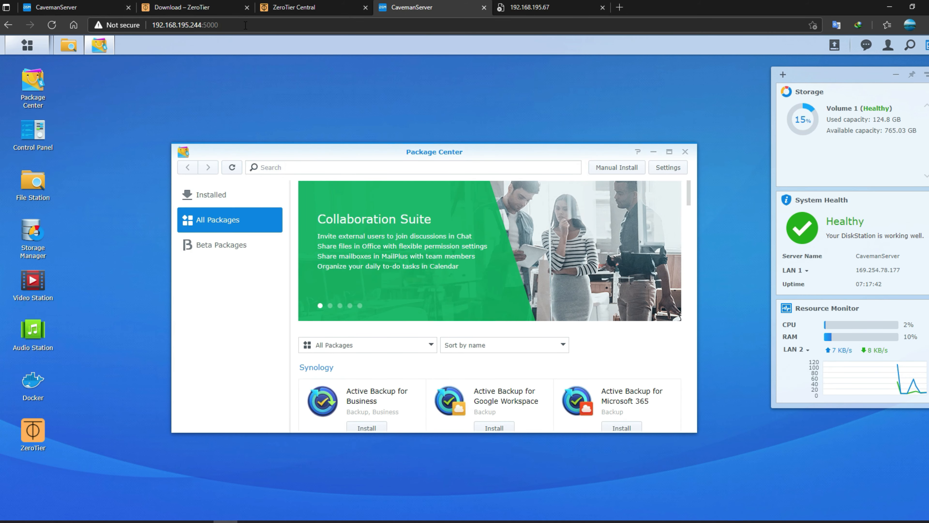
left_click(270, 27)
left_click(270, 26)
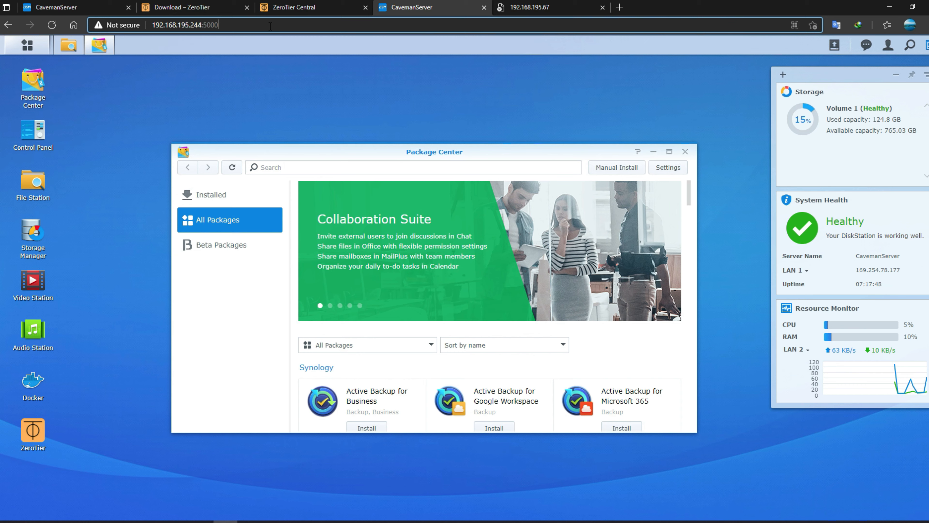
key("ctrl+a")
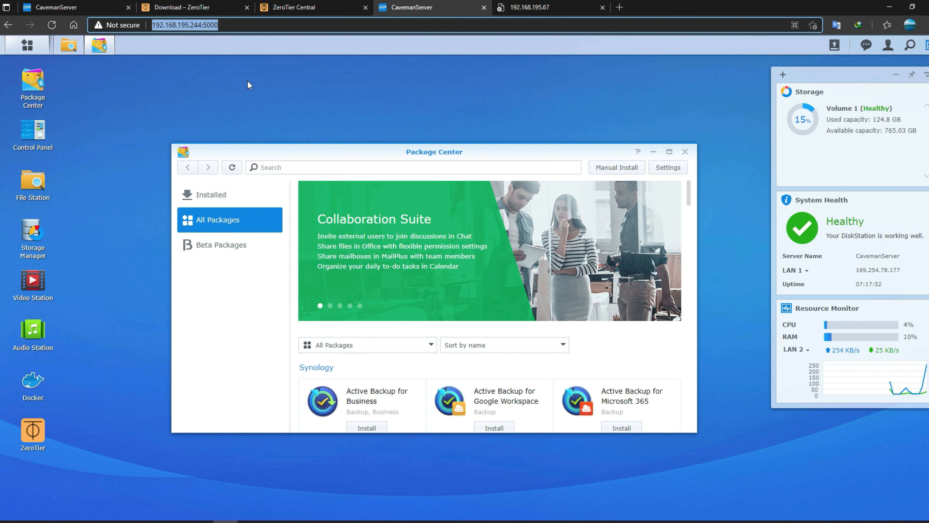
- Close the unreachable 192.168.195.67 page and bring up ZeroTier Central's network page
left_click(545, 13)
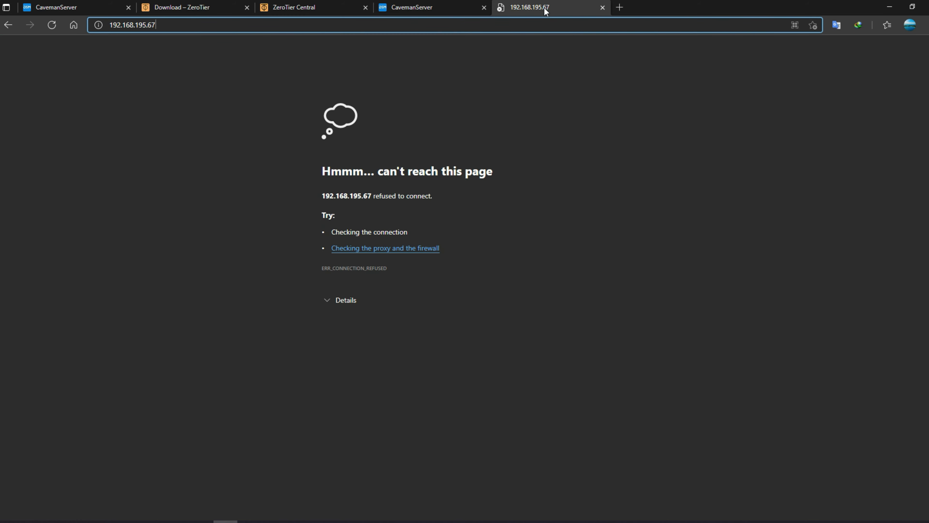
left_click(603, 7)
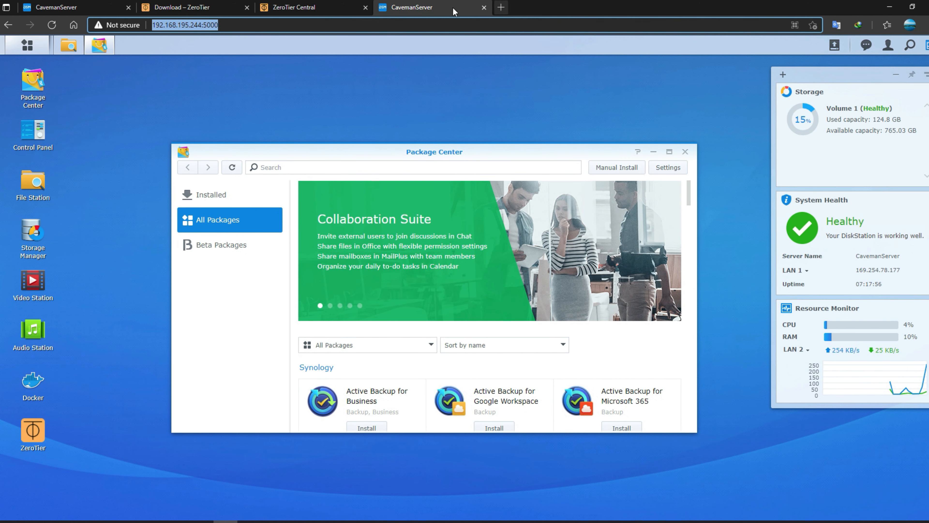
left_click(320, 9)
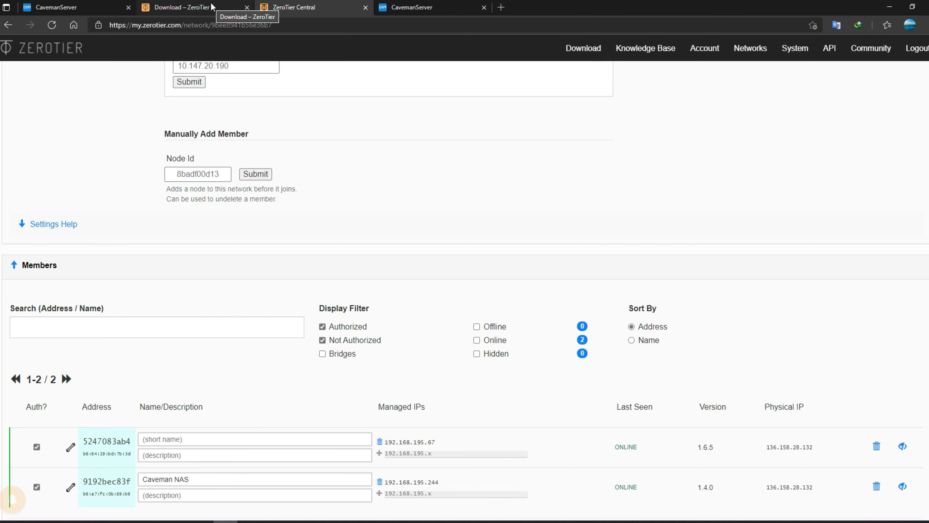
- Review the Caveman_ZTest network settings, keeping access control Private, and scroll to Members
scroll(338, 212, "up", 15)
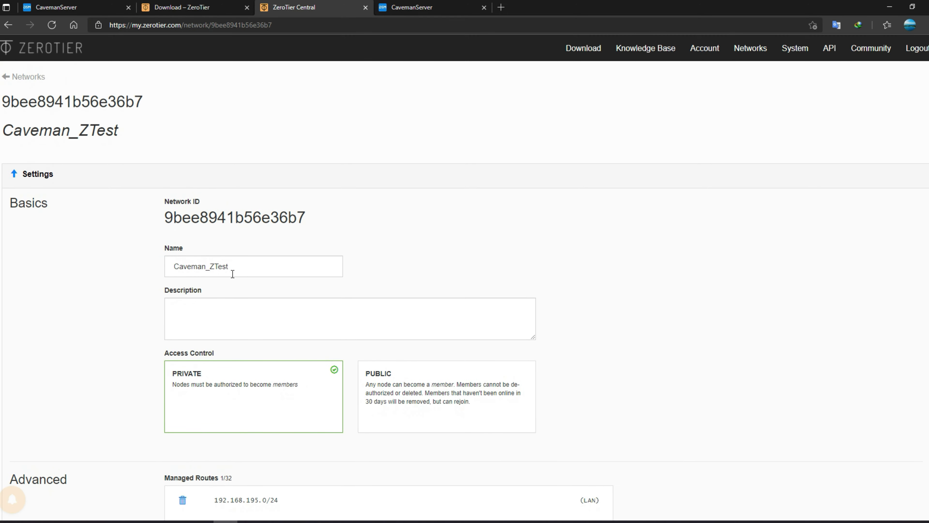
left_click(240, 268)
left_click(236, 323)
left_click(238, 394)
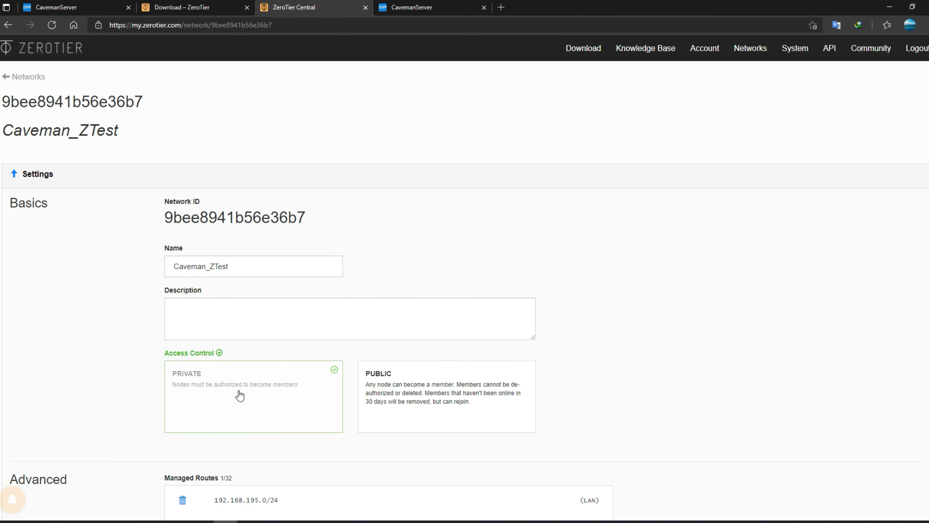
scroll(490, 342, "down", 2)
scroll(490, 342, "down", 5)
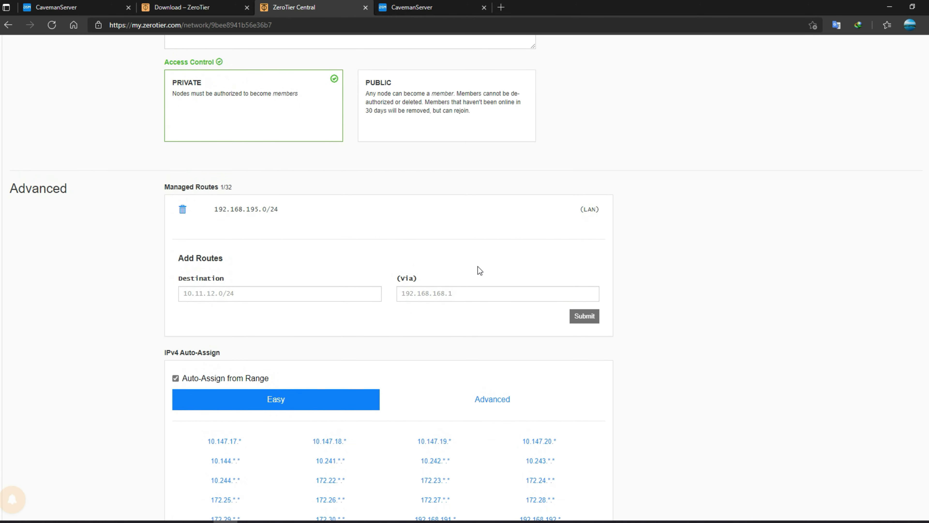
scroll(691, 288, "down", 6)
scroll(691, 289, "up", 6)
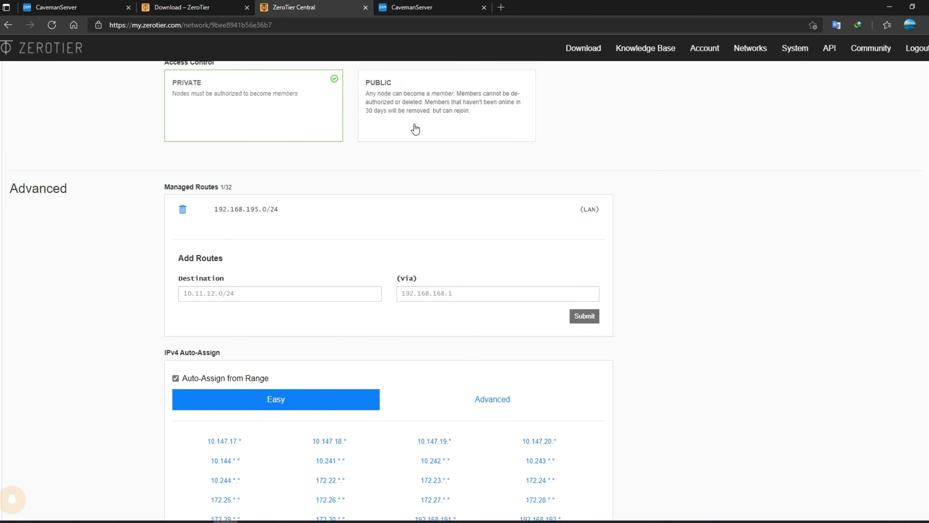
scroll(660, 286, "down", 5)
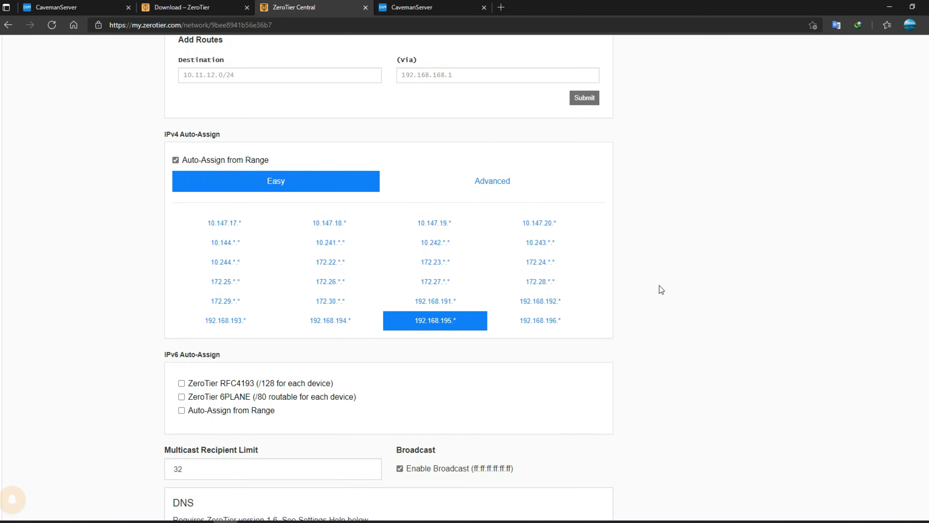
scroll(370, 384, "down", 7)
left_click(224, 404)
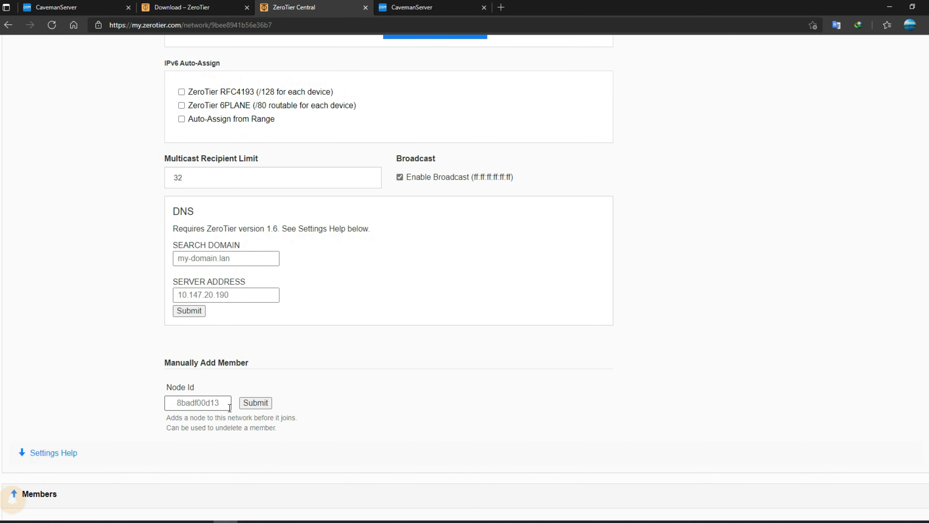
scroll(223, 405, "down", 8)
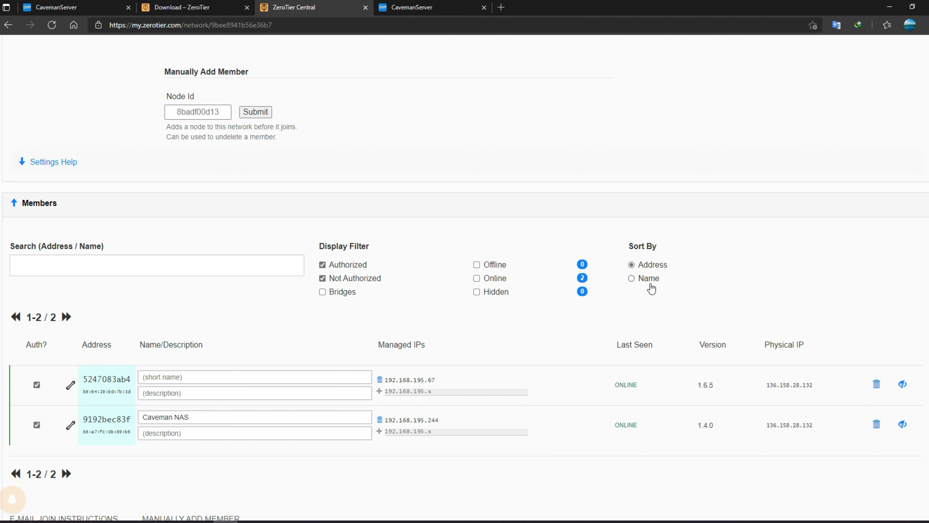
- Check the members' versions (1.6.5, 1.4.0) and physical IPs, then return to the 192.168.1.152 page
left_click_drag(715, 384, 698, 384)
left_click_drag(720, 431, 699, 426)
left_click_drag(816, 428, 765, 425)
left_click_drag(813, 384, 761, 386)
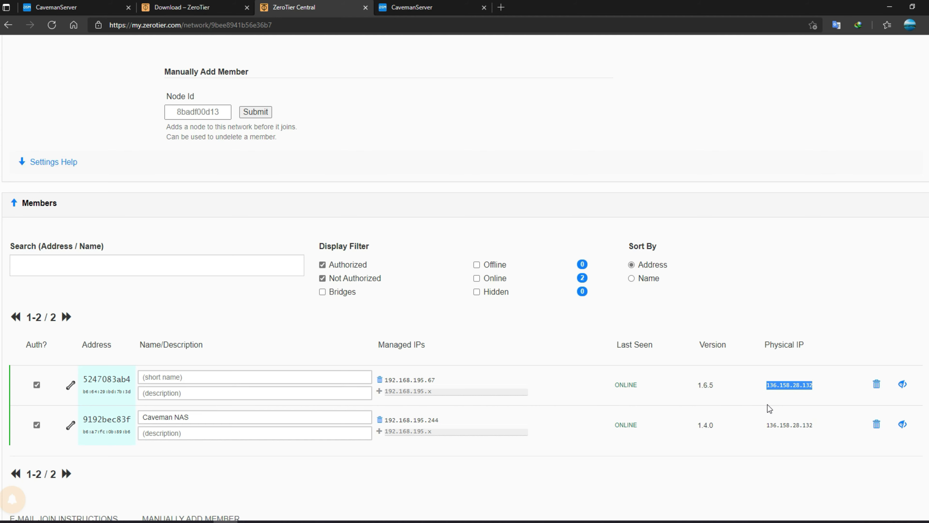
left_click(389, 138)
scroll(391, 130, "up", 10)
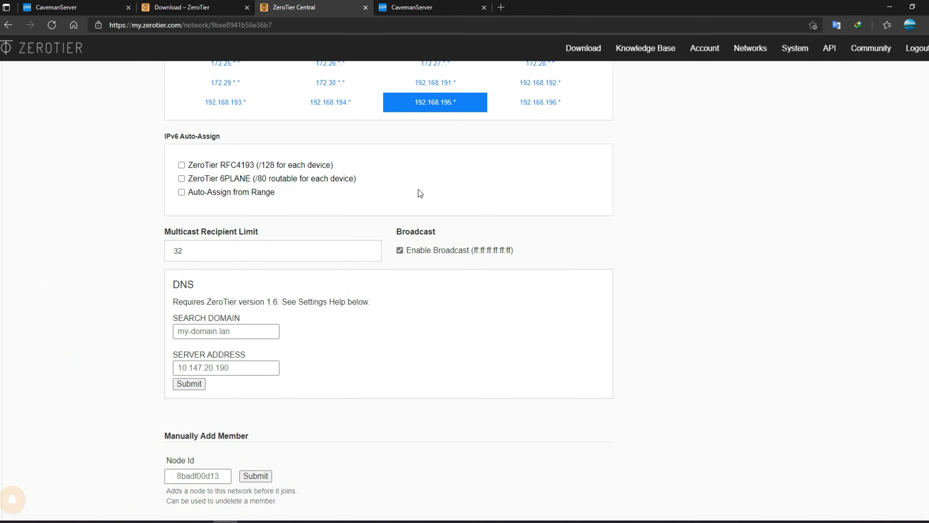
scroll(445, 329, "up", 8)
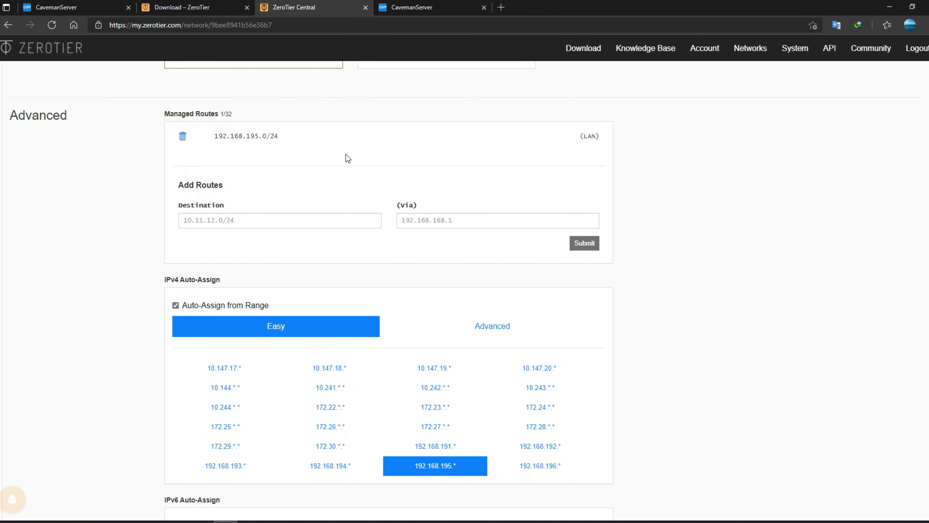
left_click(55, 7)
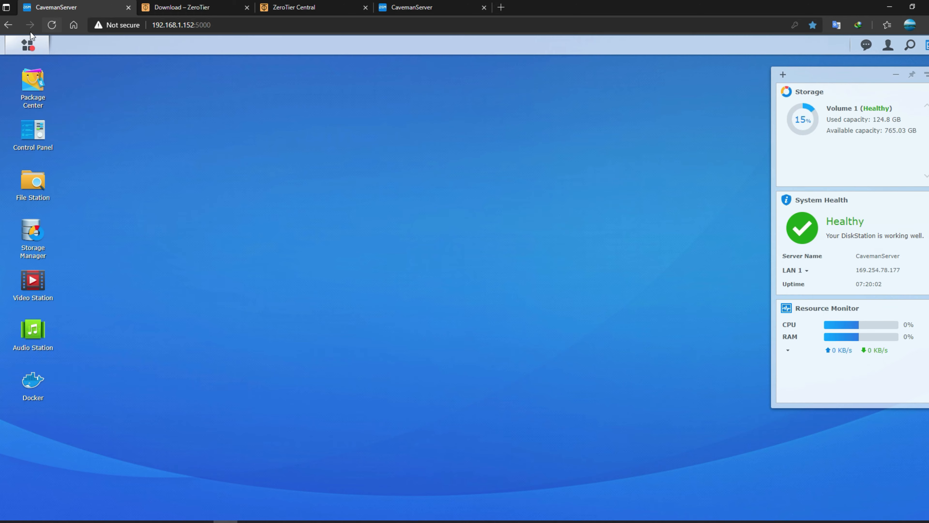
- Place a ZeroTier desktop shortcut, open Audio Station by album, and enlarge its window
left_click(28, 45)
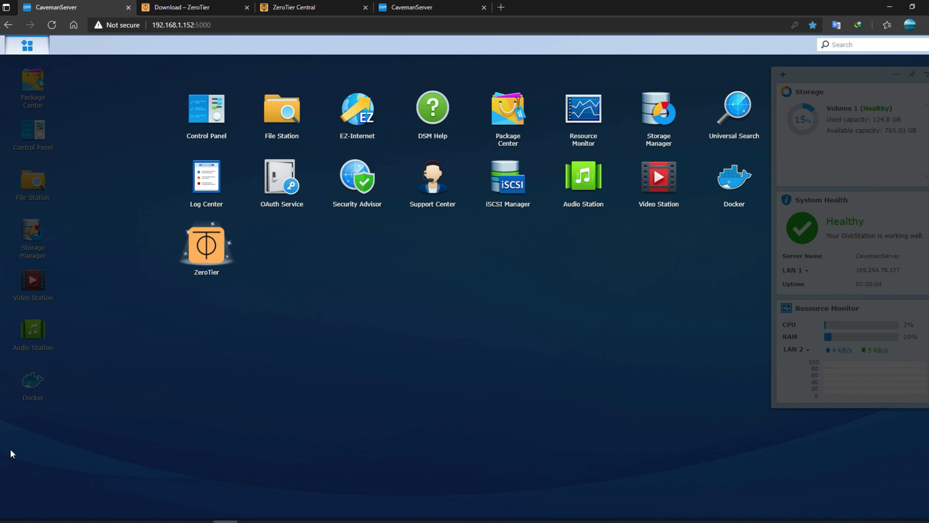
left_click_drag(11, 454, 33, 435)
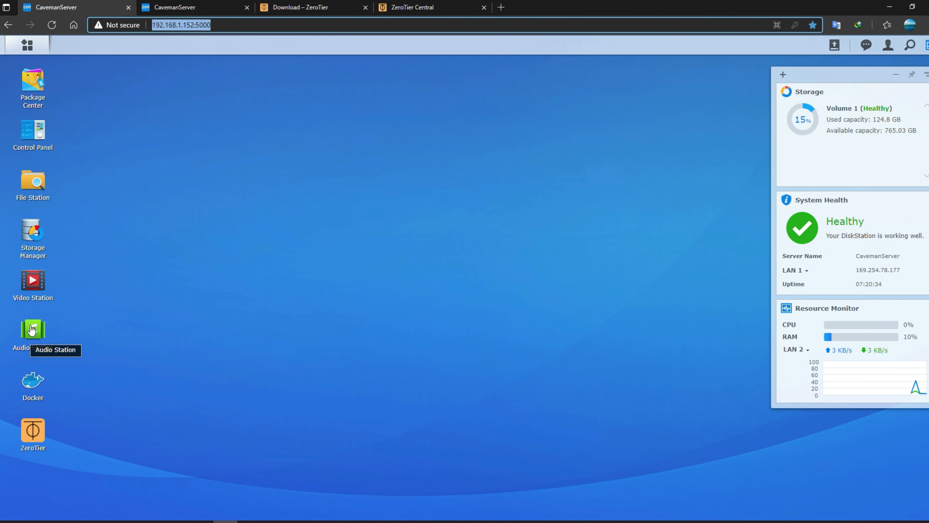
left_click(32, 329)
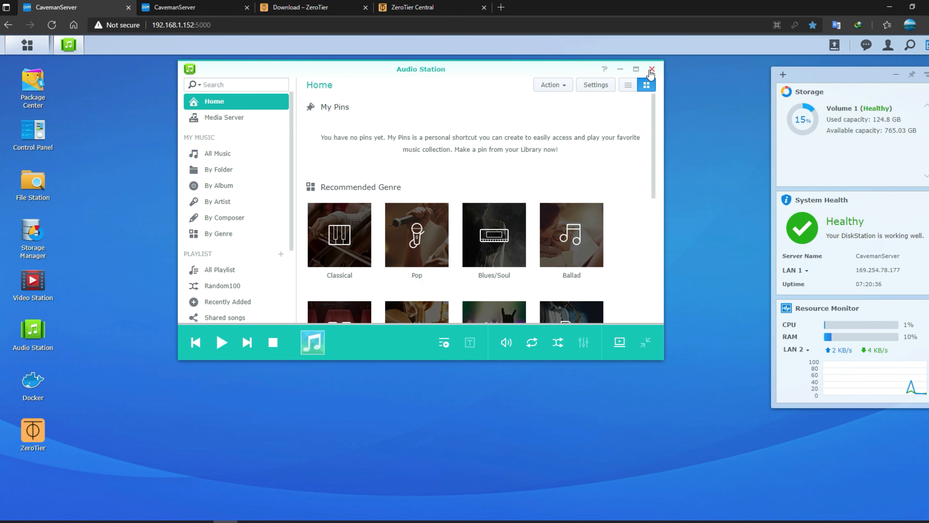
left_click(221, 183)
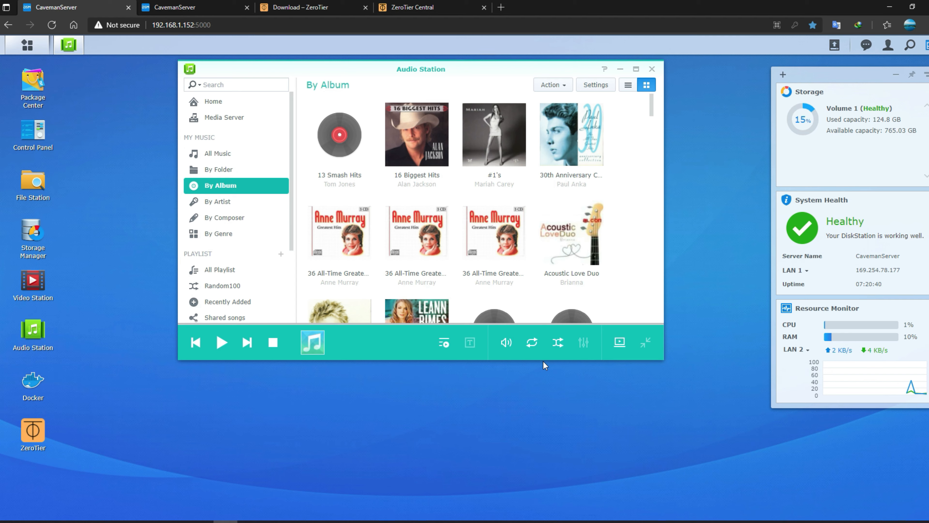
left_click_drag(543, 359, 543, 499)
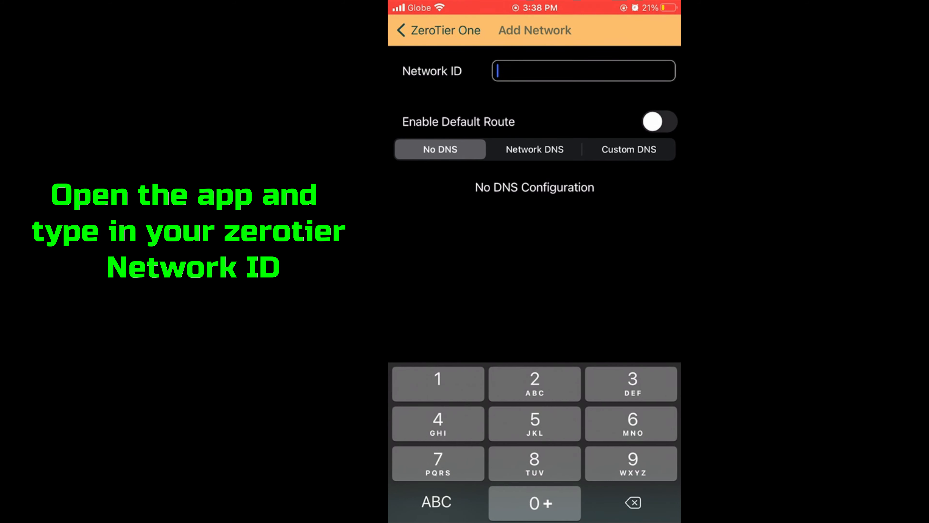
- Add network 9bee8941b56e36b7 with Enable Default Route turned on
type("9be")
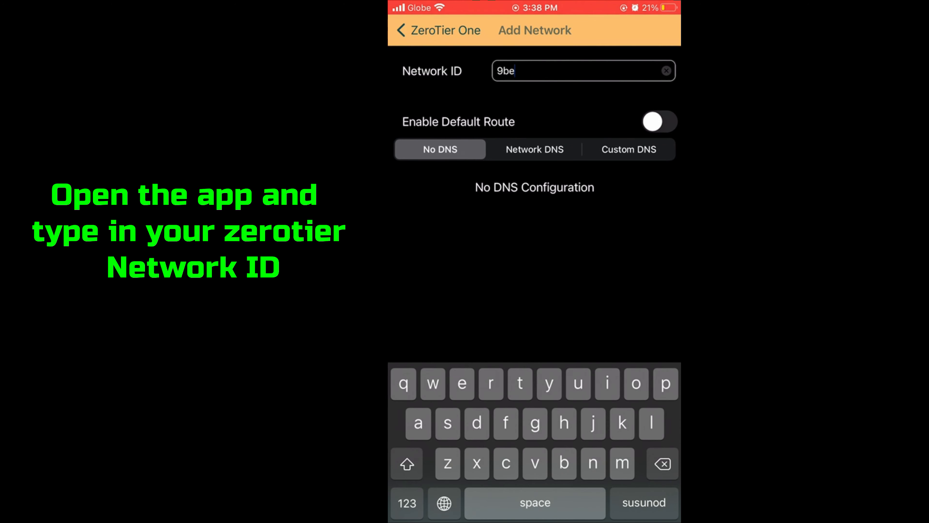
type("e89")
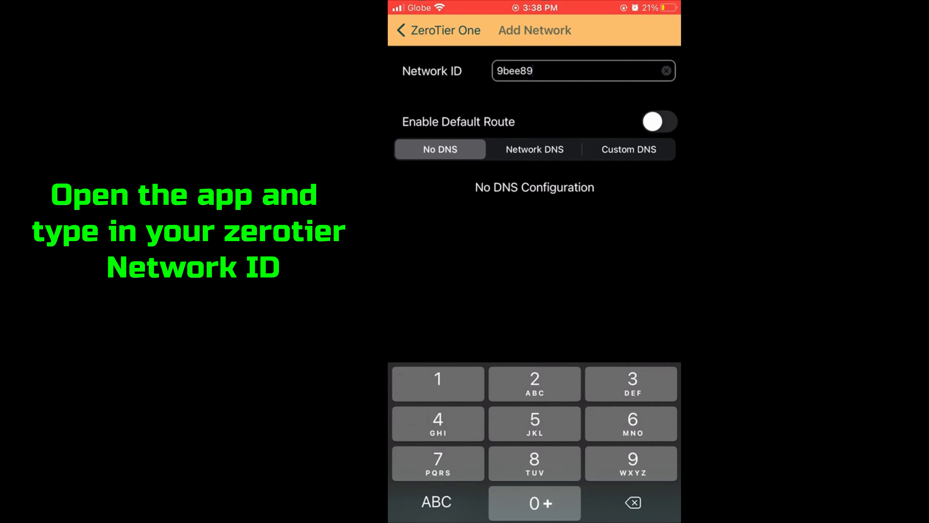
type("41b")
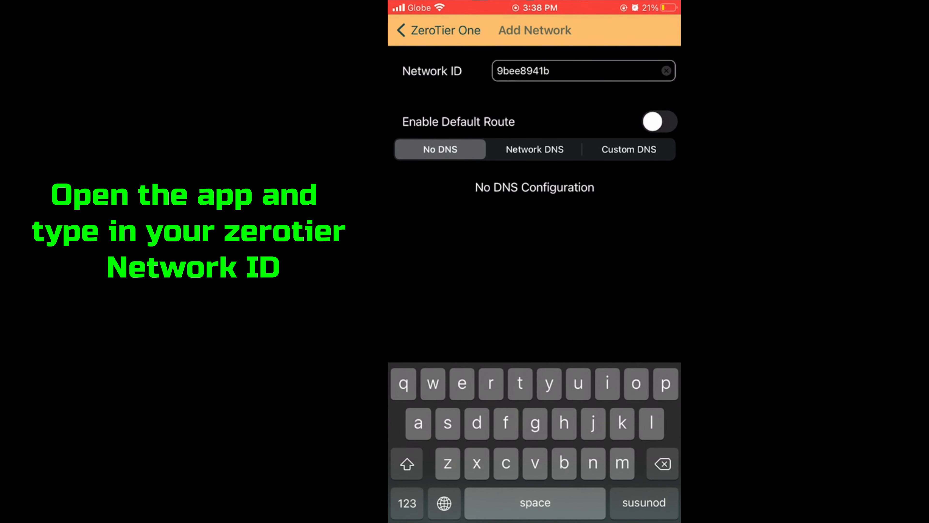
type("56")
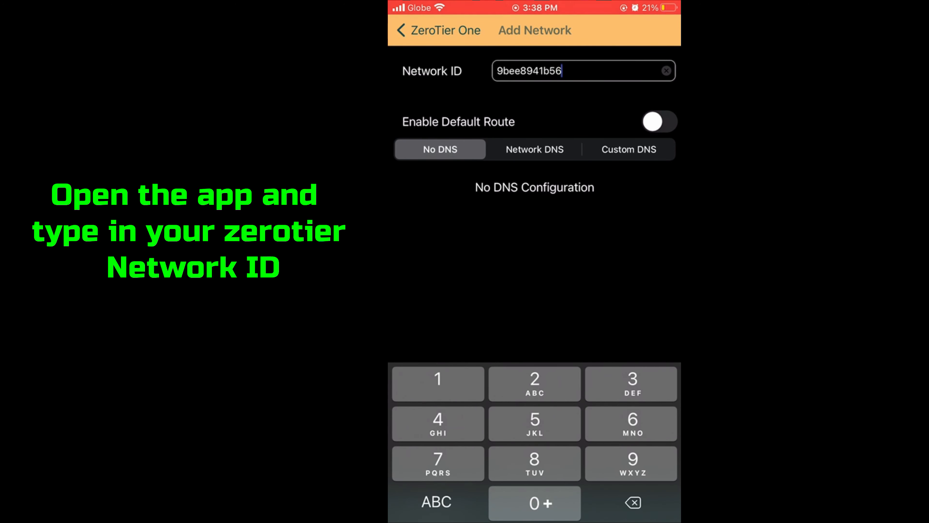
type("e36b7")
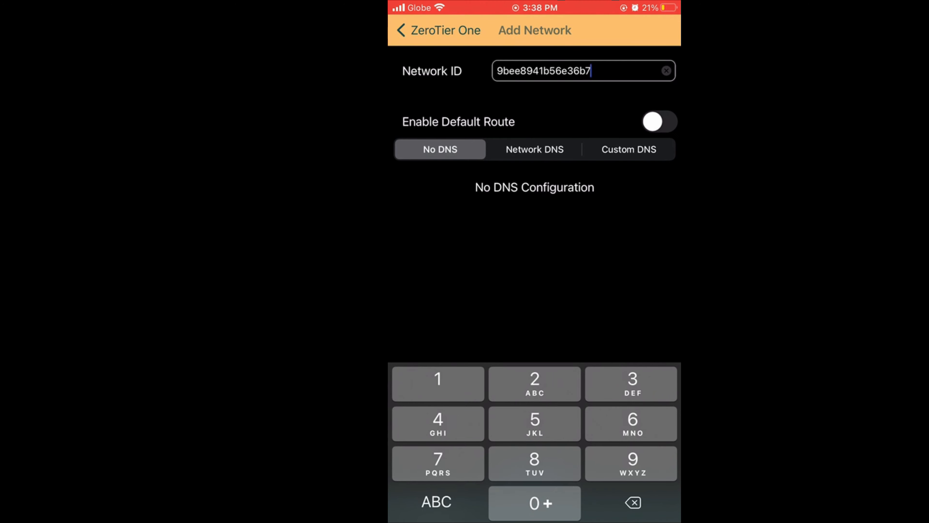
left_click(659, 121)
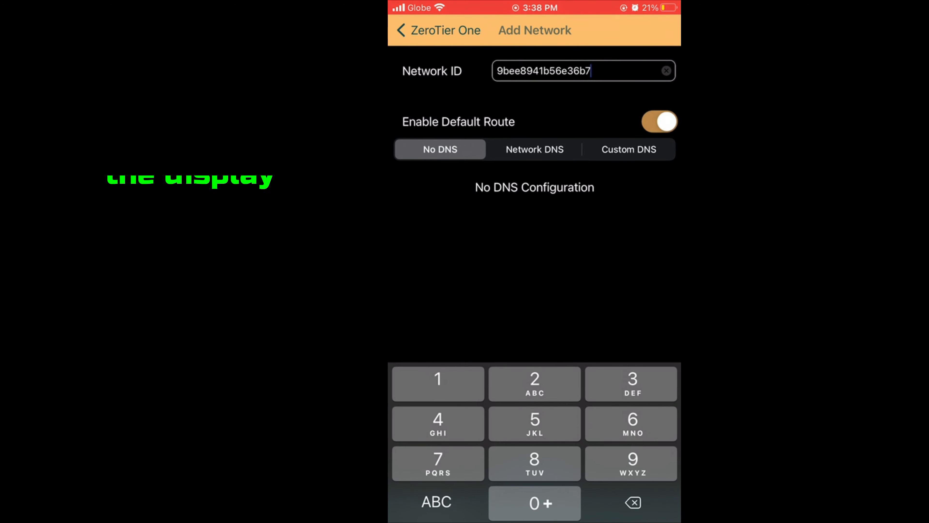
scroll(534, 205, "down", 2)
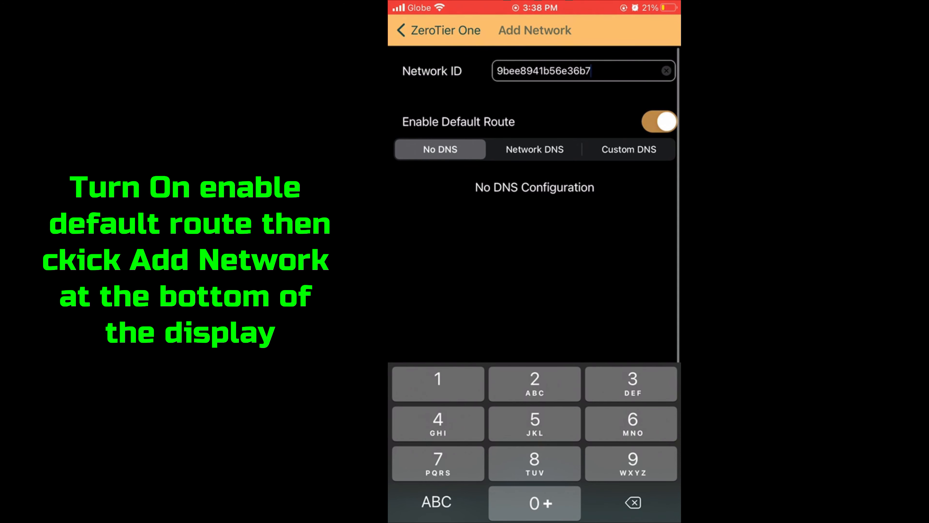
left_click(534, 271)
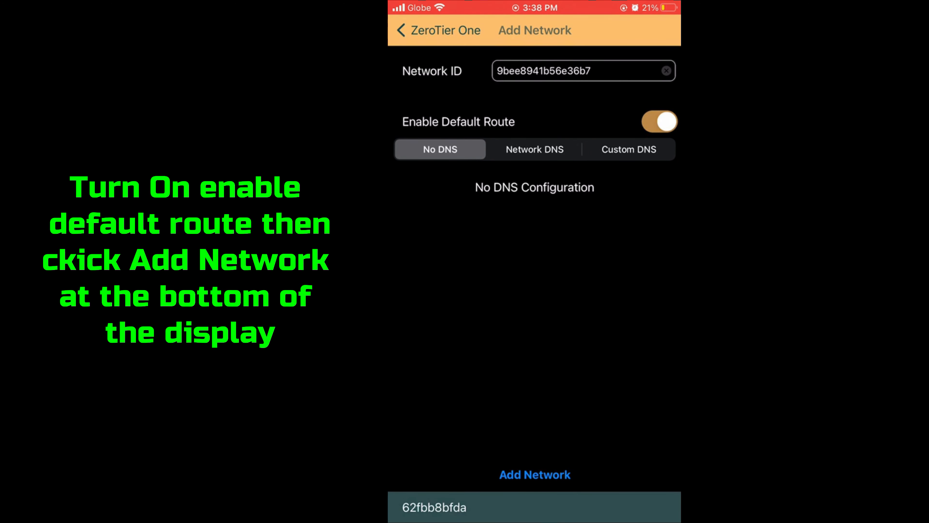
left_click(535, 474)
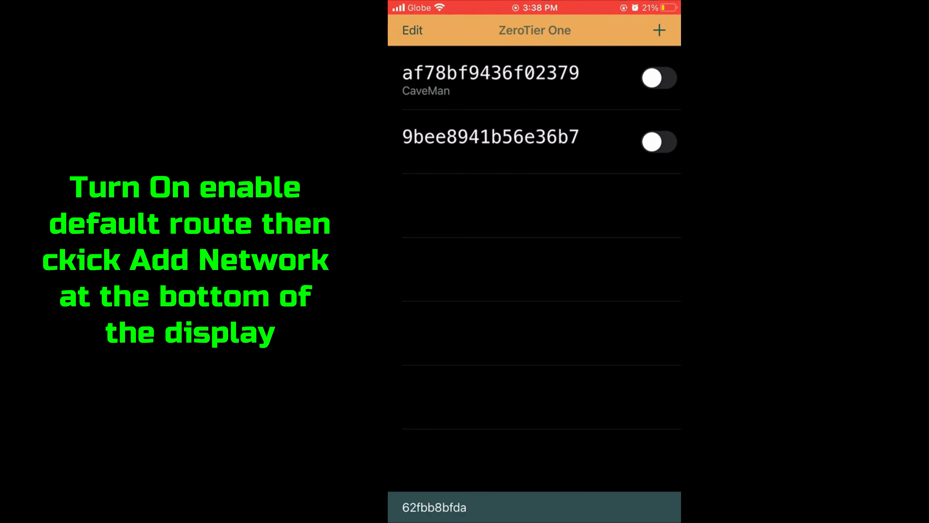
- Check the new network's details and switch it on to connect
left_click(490, 141)
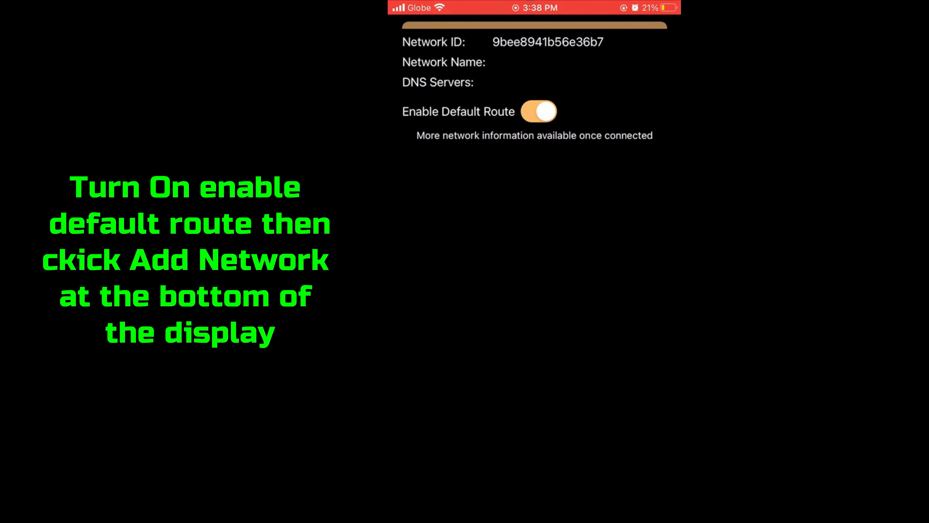
left_click_drag(535, 92, 535, 329)
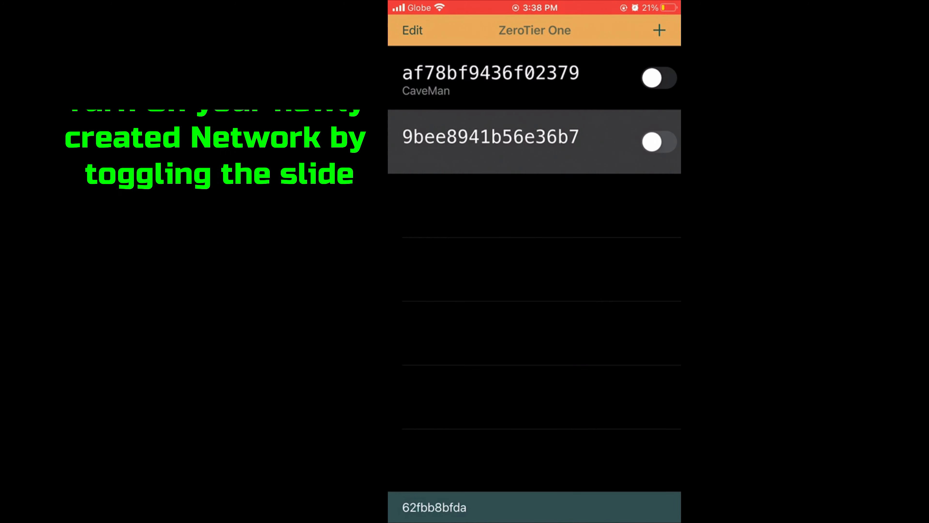
left_click(658, 141)
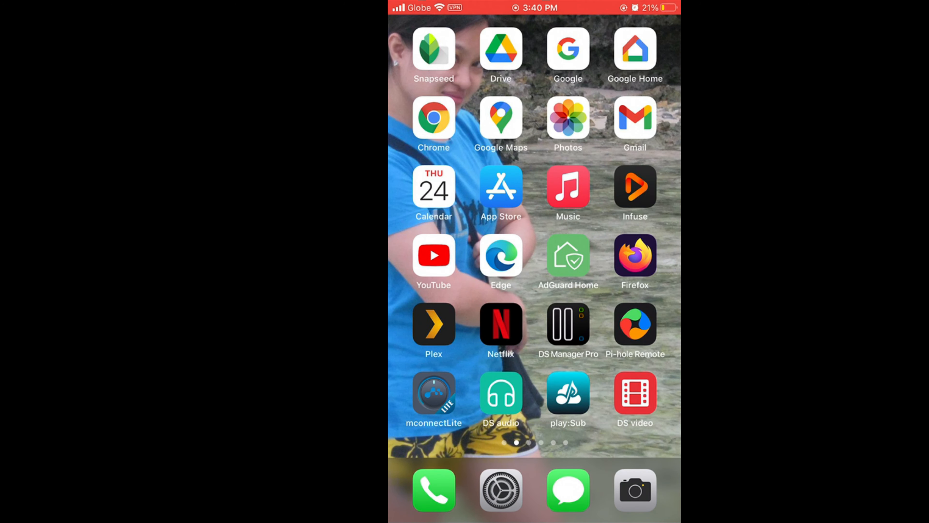
- Launch DS audio, dismiss the battery warning, and sign out to the login page
left_click(501, 392)
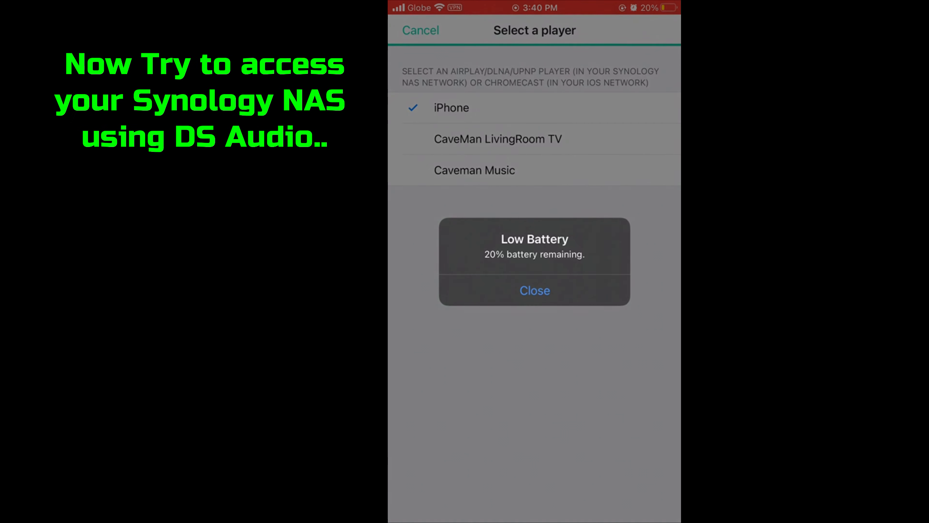
left_click(535, 290)
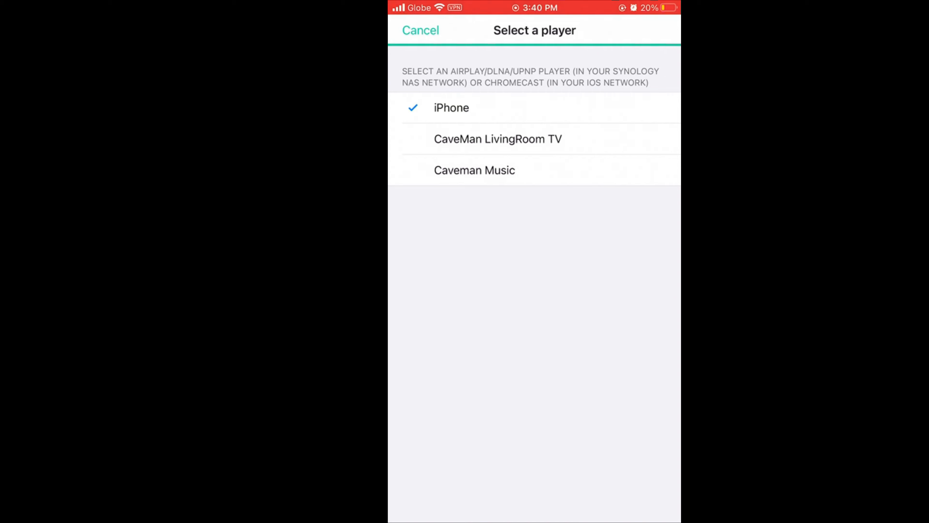
left_click(452, 108)
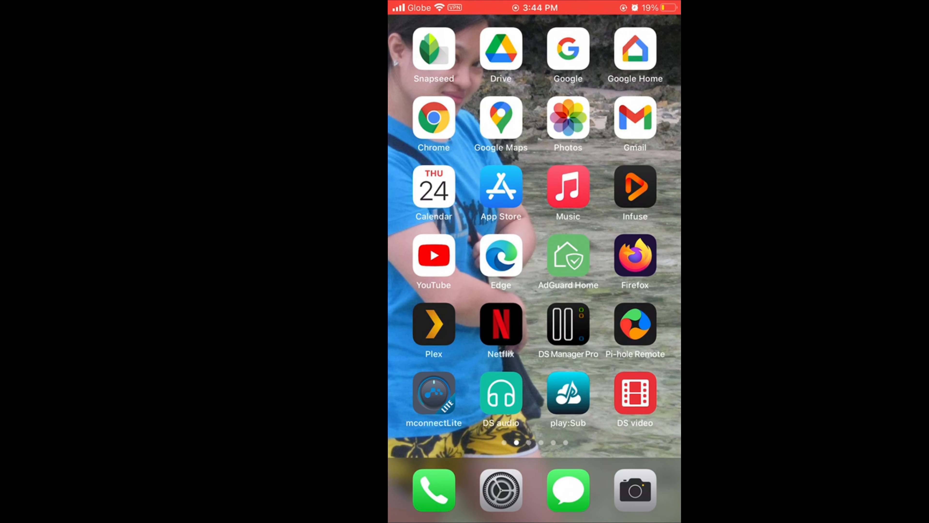
left_click(501, 393)
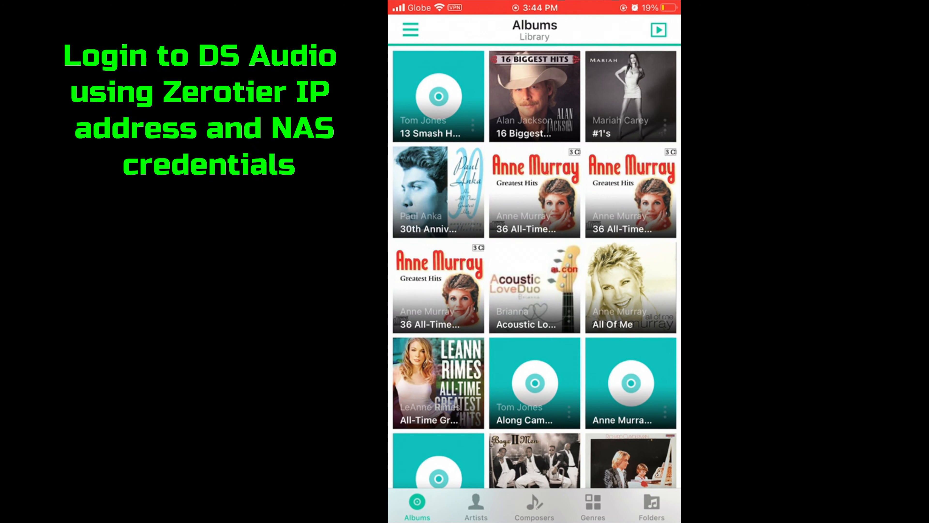
left_click(408, 28)
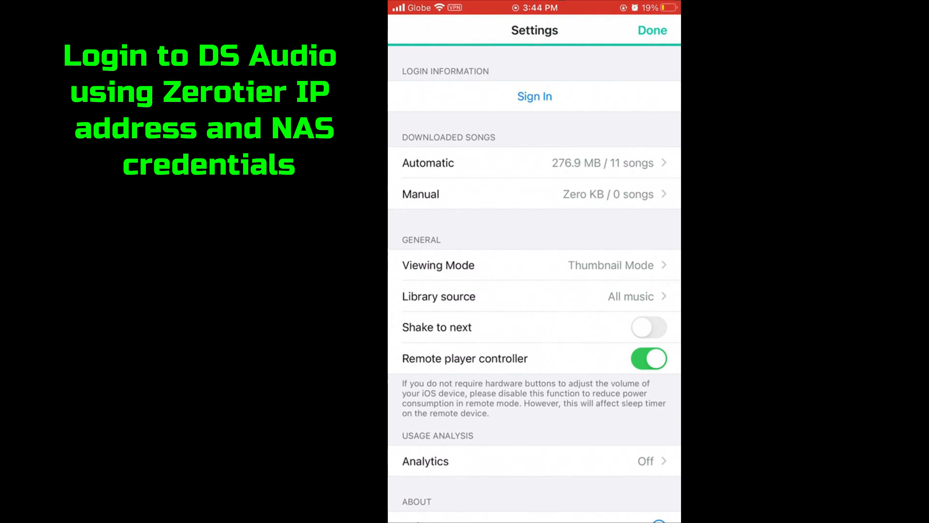
left_click(535, 96)
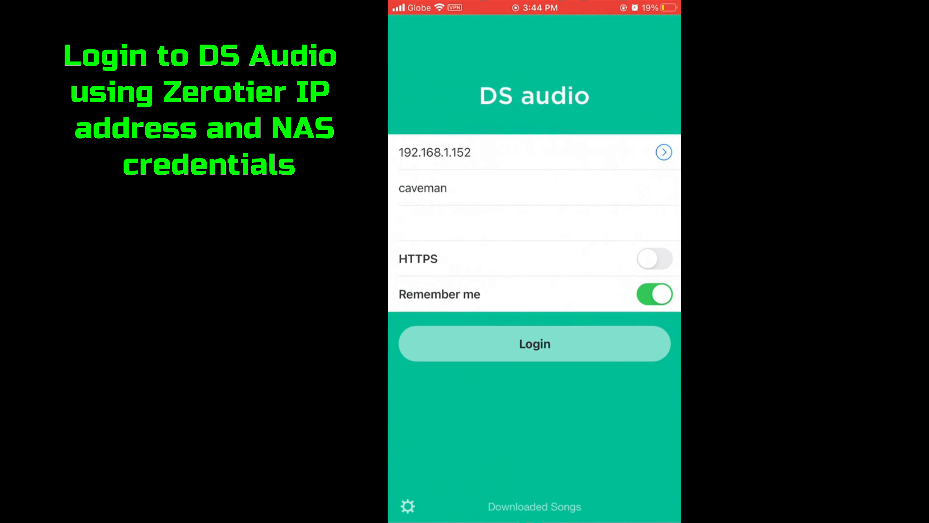
- Log in at 192.168.195.244 and play Diana from Paul Anka's 30th Anniversary album
left_click(534, 149)
key("BackSpace")
key("BackSpace")
key("BackSpace")
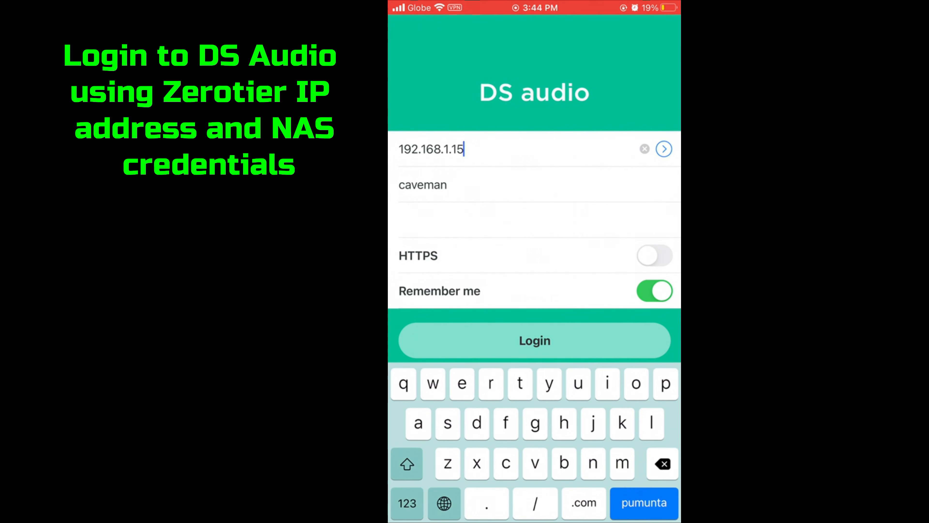
key("BackSpace")
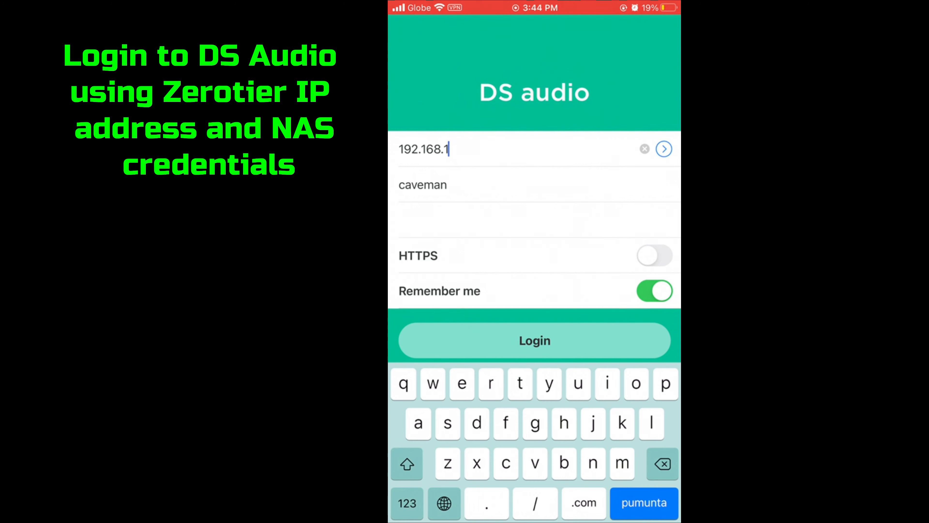
type("95")
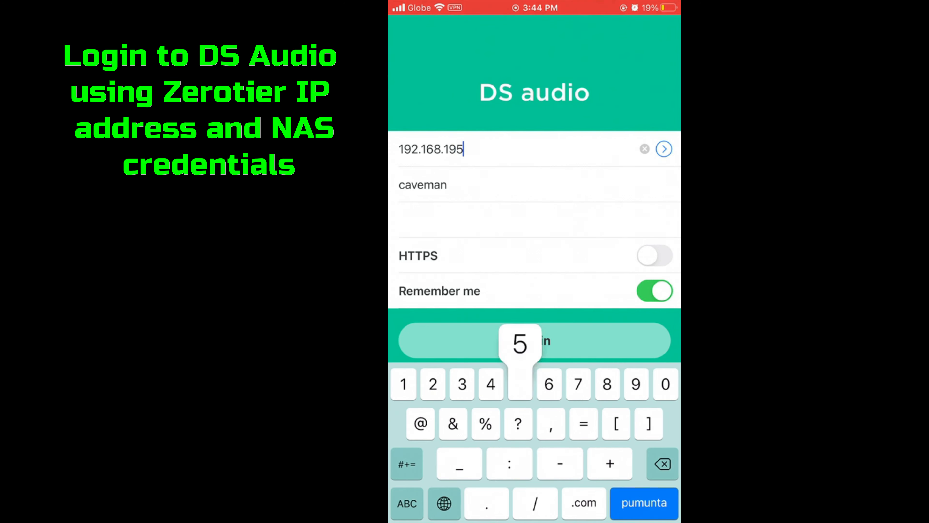
type(".")
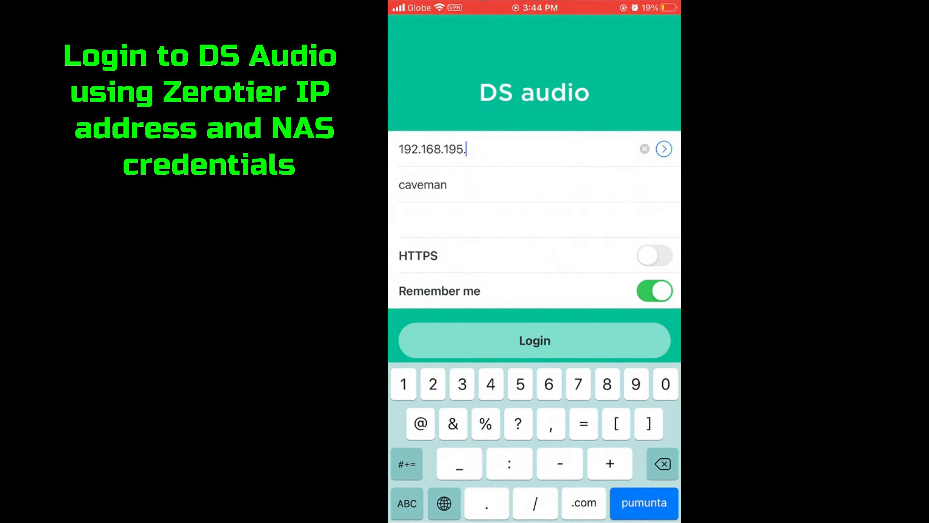
type("244")
key("Return")
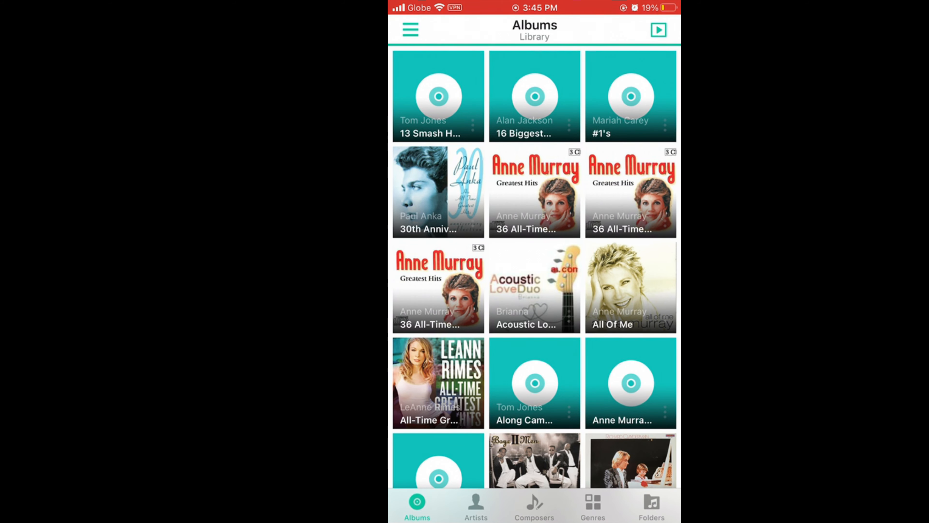
left_click(438, 191)
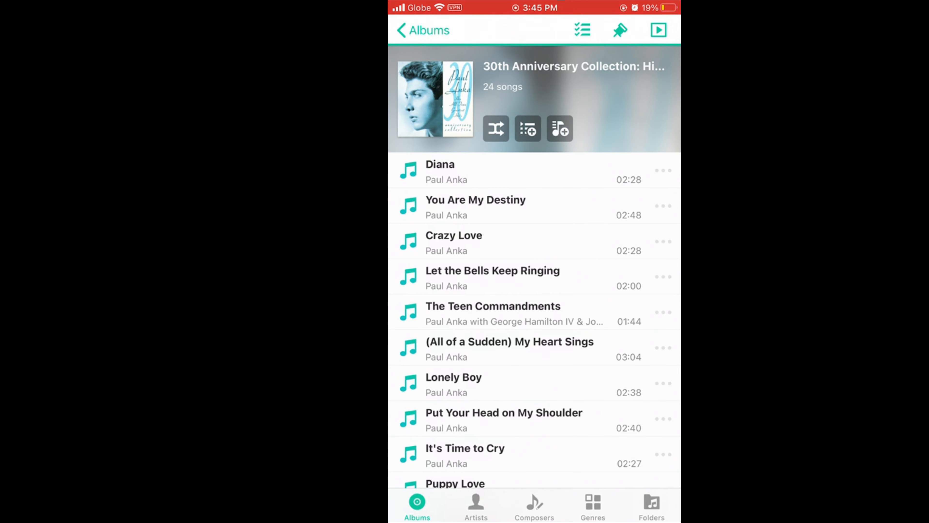
left_click(512, 170)
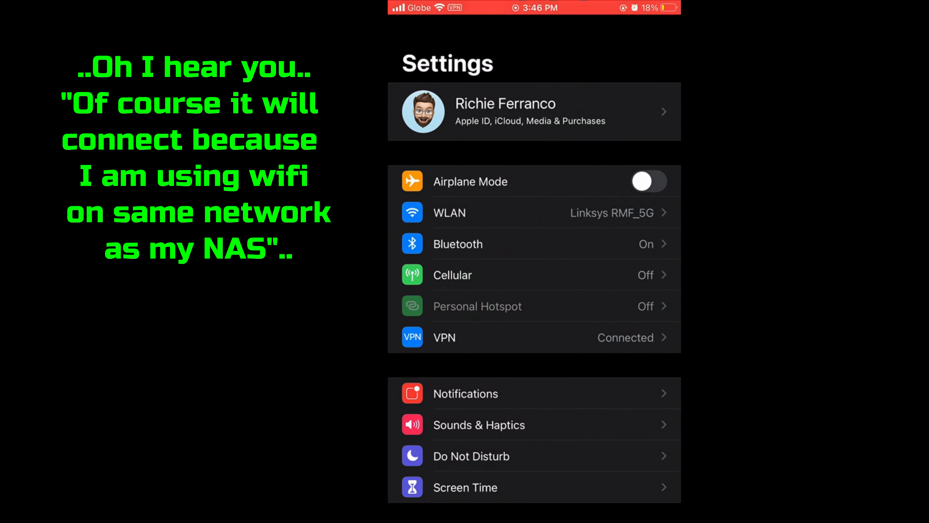
- Switch the phone to LTE: Bluetooth and Wi-Fi off, cellular data on
key("Home")
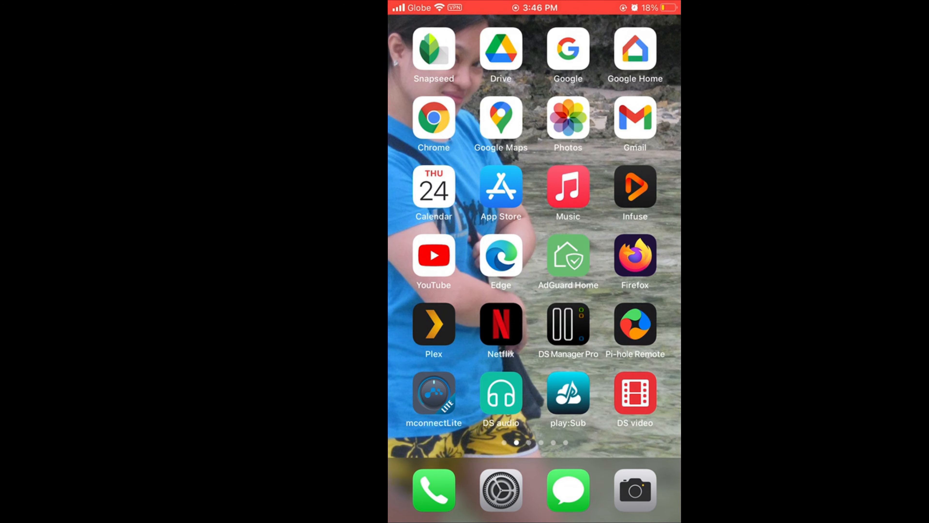
left_click(501, 489)
scroll(534, 278, "down", 10)
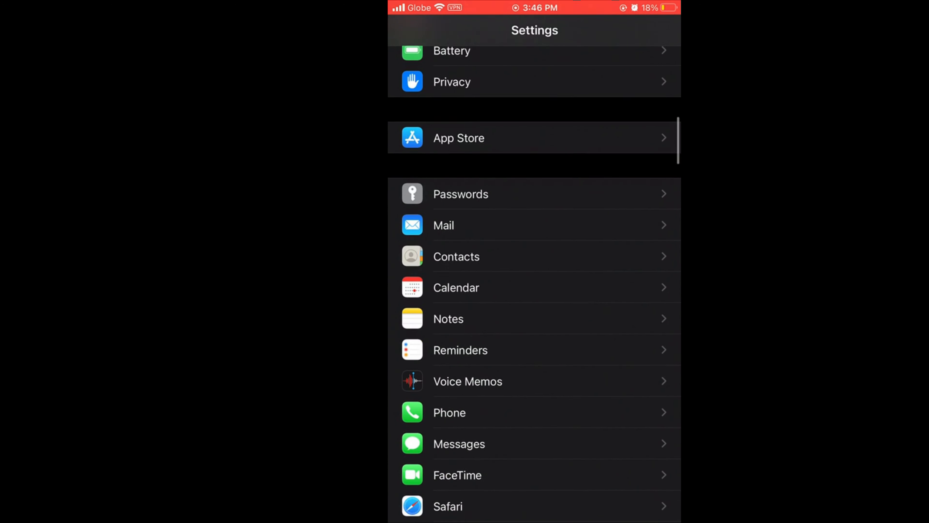
key("Home")
left_click_drag(534, 520, 534, 256)
left_click(497, 170)
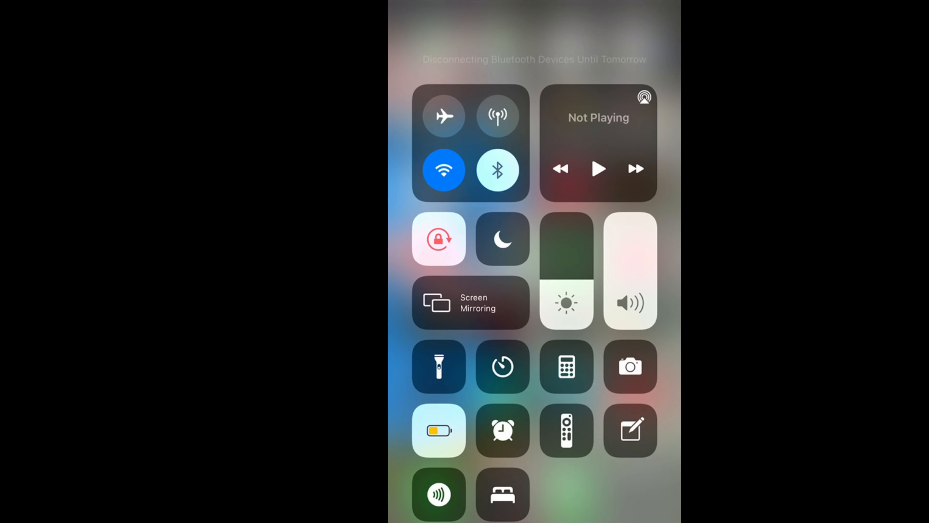
left_click(444, 170)
left_click(498, 116)
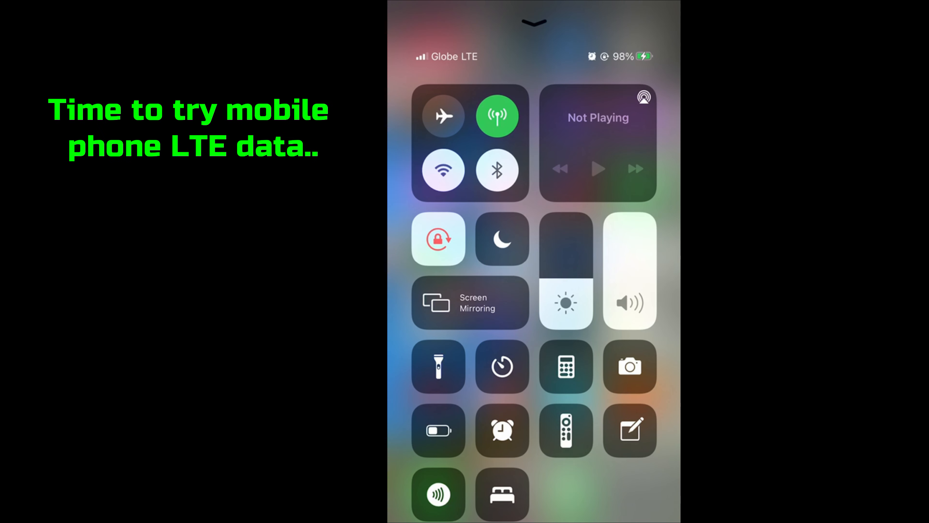
key("Home")
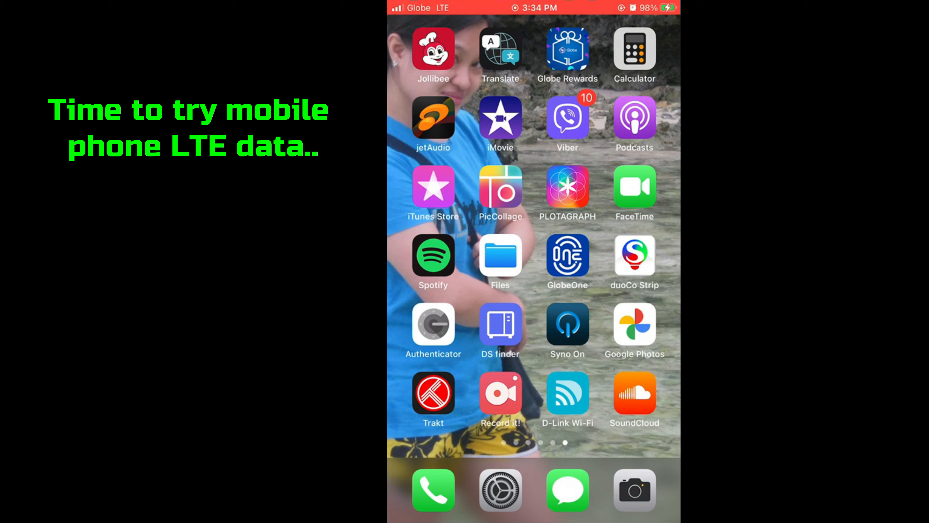
- Turn the ZeroTier One VPN connection on in Settings, then go back home
left_click(501, 490)
key("Home")
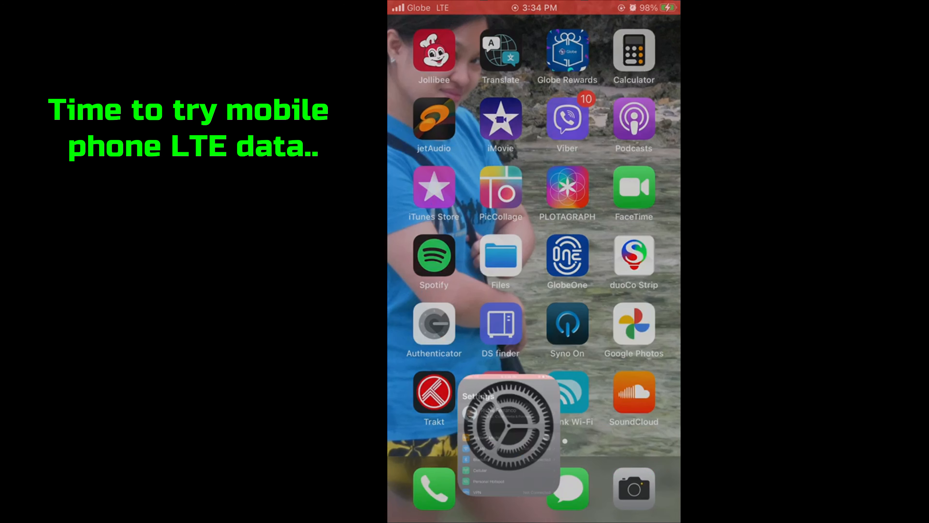
left_click(476, 336)
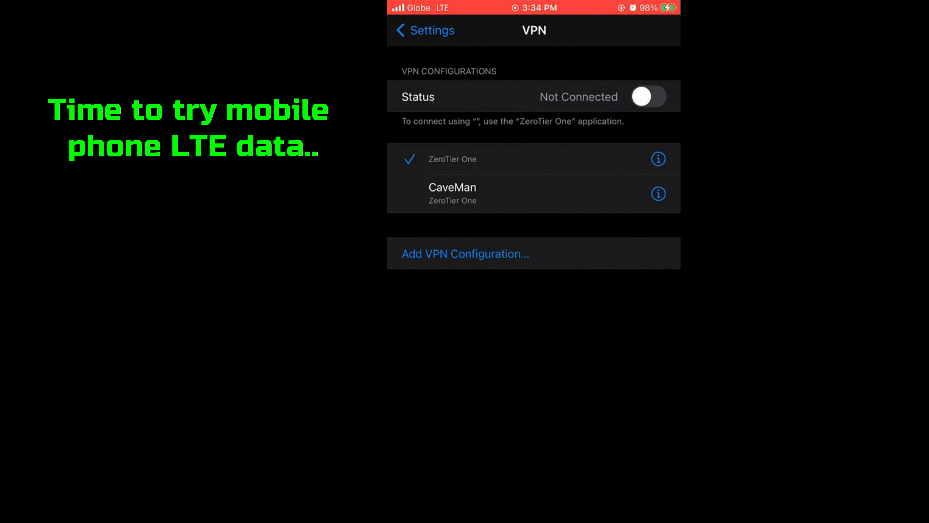
left_click(648, 96)
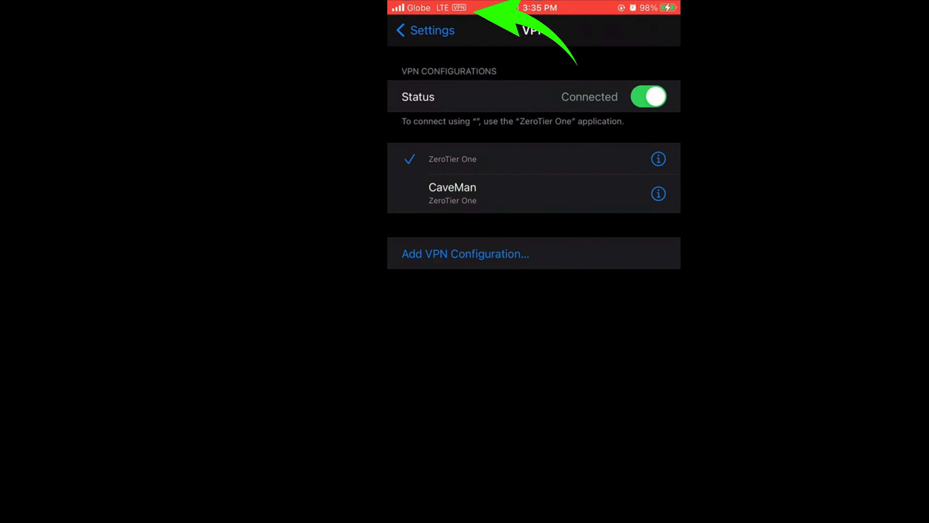
key("Home")
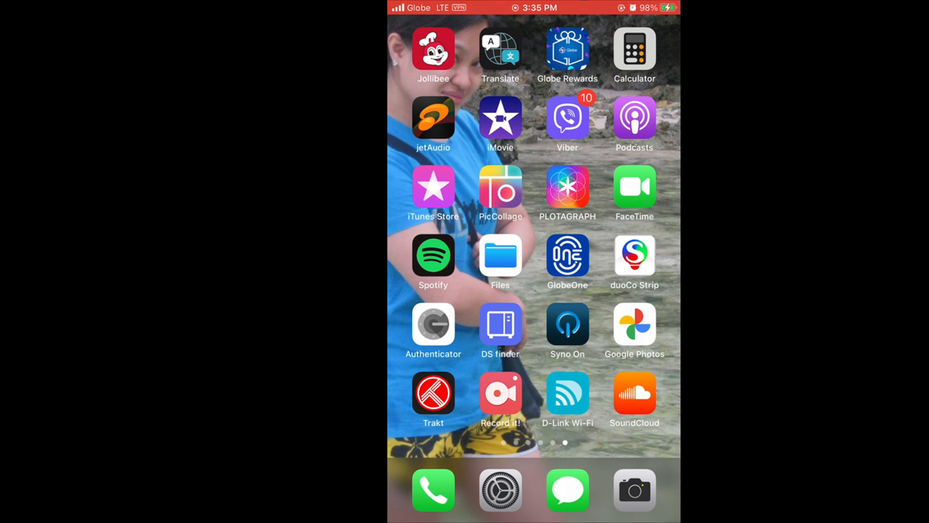
- Launch DS audio and get through its drawer and settings to the NAS login screen
scroll(534, 227, "left", 5)
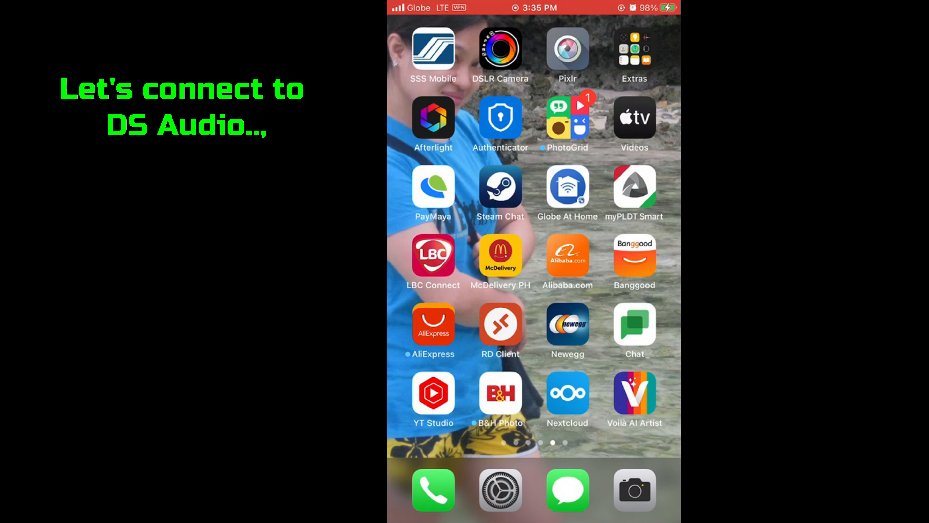
scroll(533, 227, "left", 5)
scroll(534, 227, "left", 5)
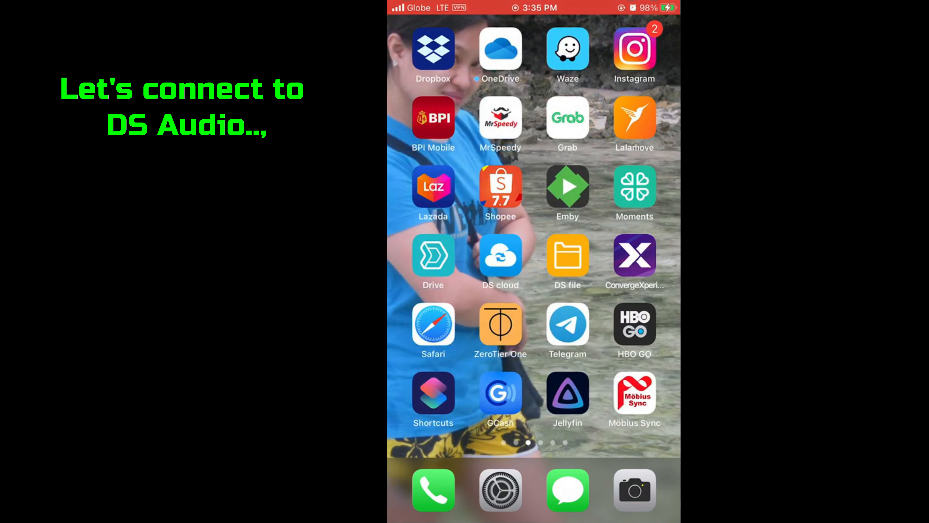
scroll(534, 227, "left", 5)
left_click(434, 393)
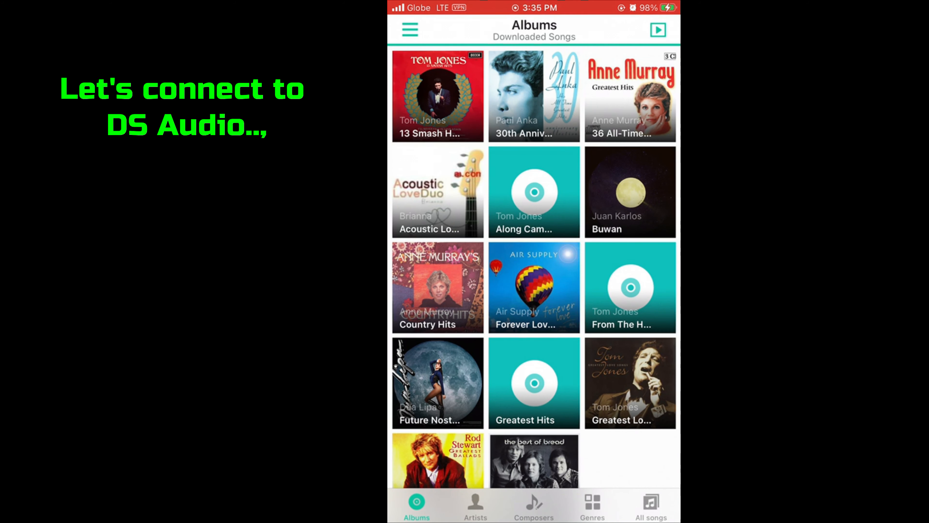
left_click(409, 29)
left_click(555, 31)
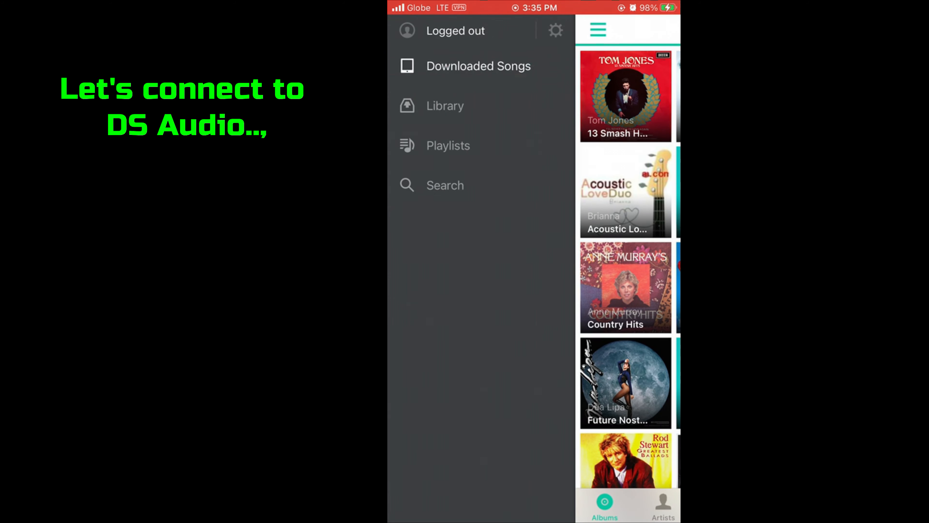
left_click(651, 30)
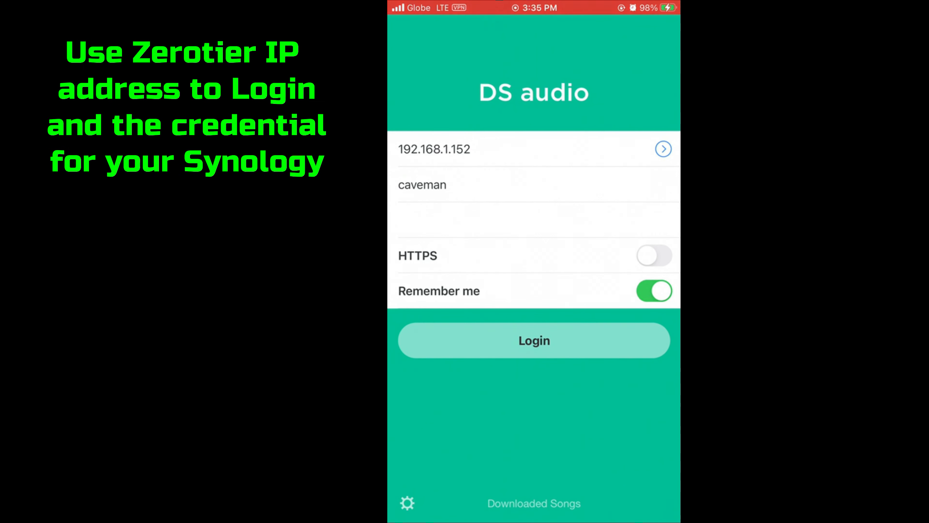
- Replace the server address 192.168.1.152 with 192.168.195.244 and log in
left_click(470, 149)
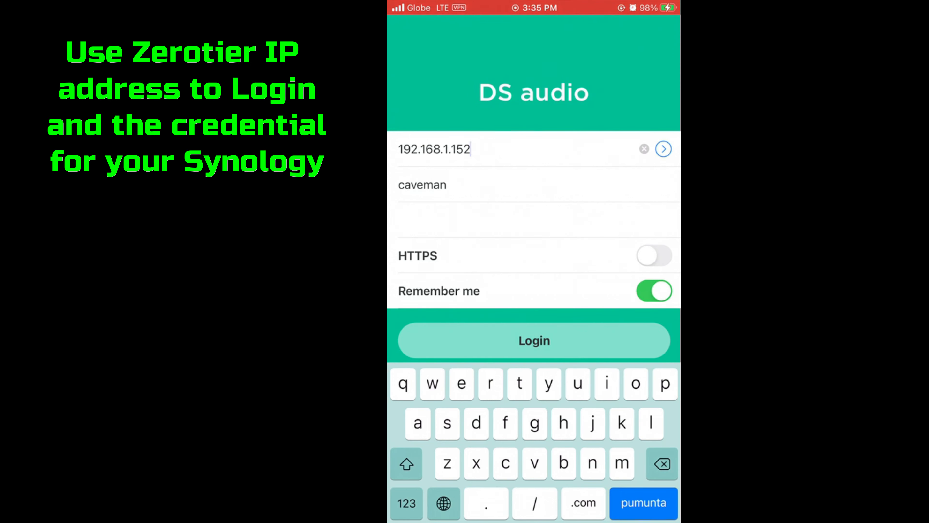
key("BackSpace")
key("BackSpace")
key("BackSpace")
key("BackSpace")
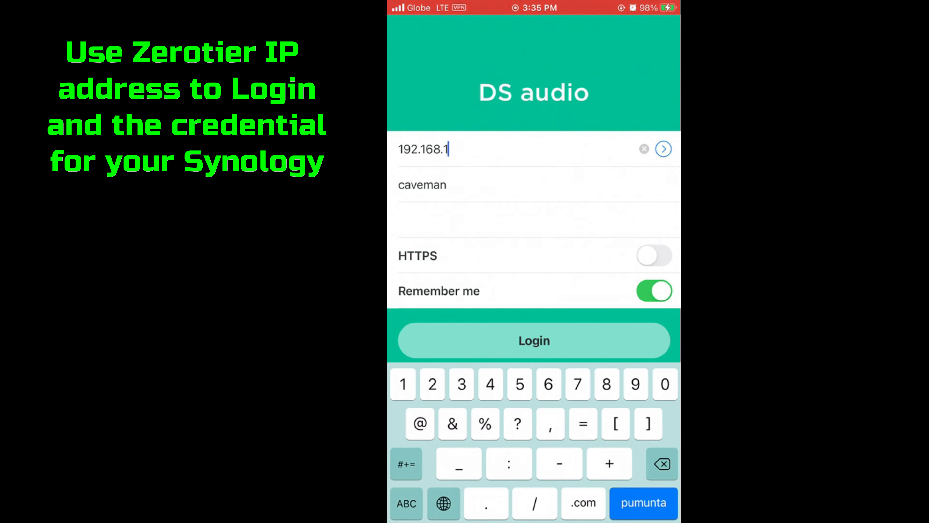
type("95.244")
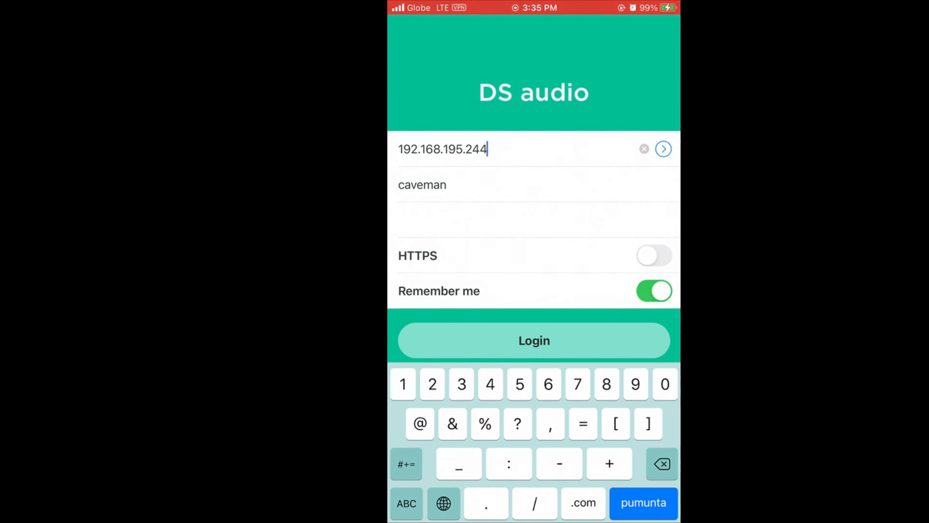
key("Return")
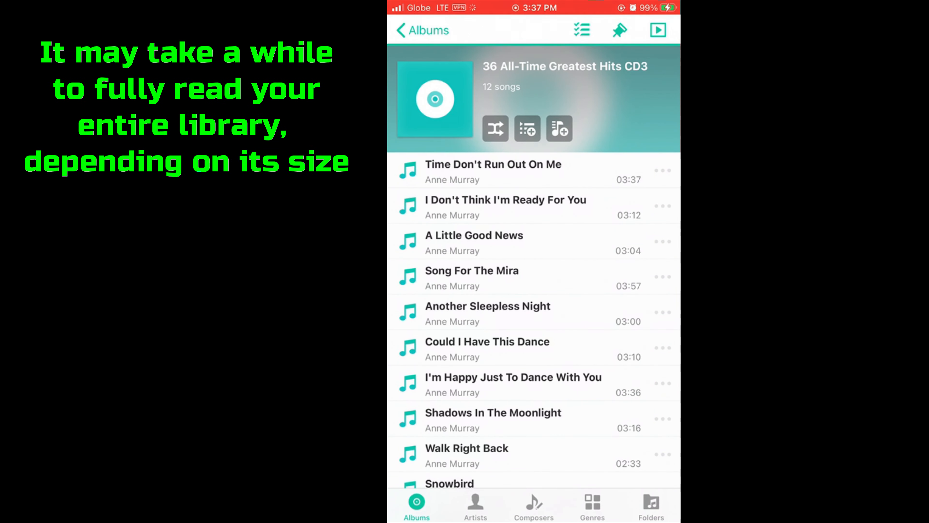
- Return to the albums grid and browse the library, peeking into one album
left_click(422, 31)
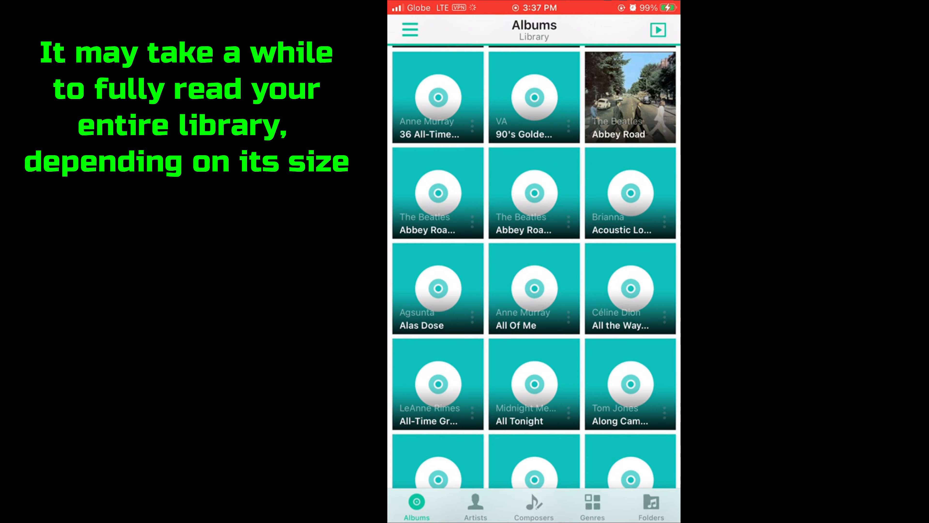
scroll(534, 274, "down", 5)
scroll(534, 275, "up", 5)
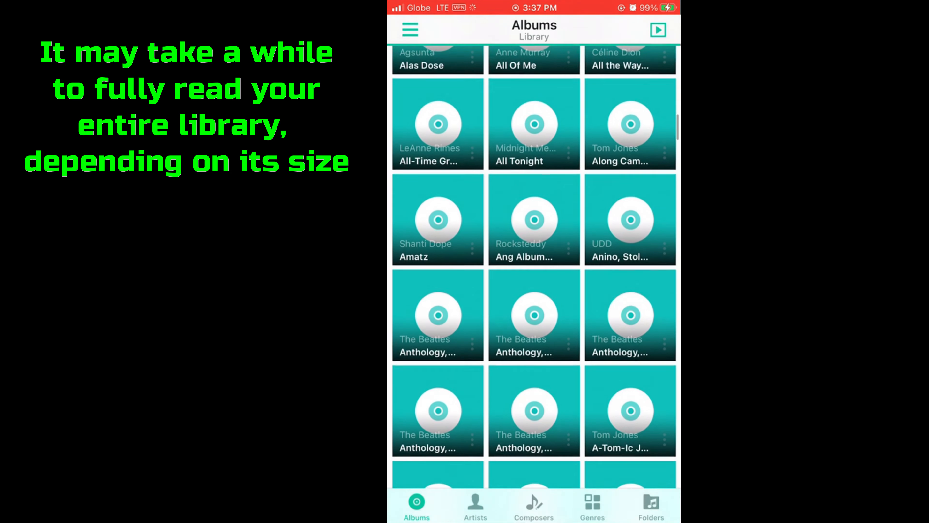
scroll(534, 274, "up", 1)
scroll(533, 275, "down", 1)
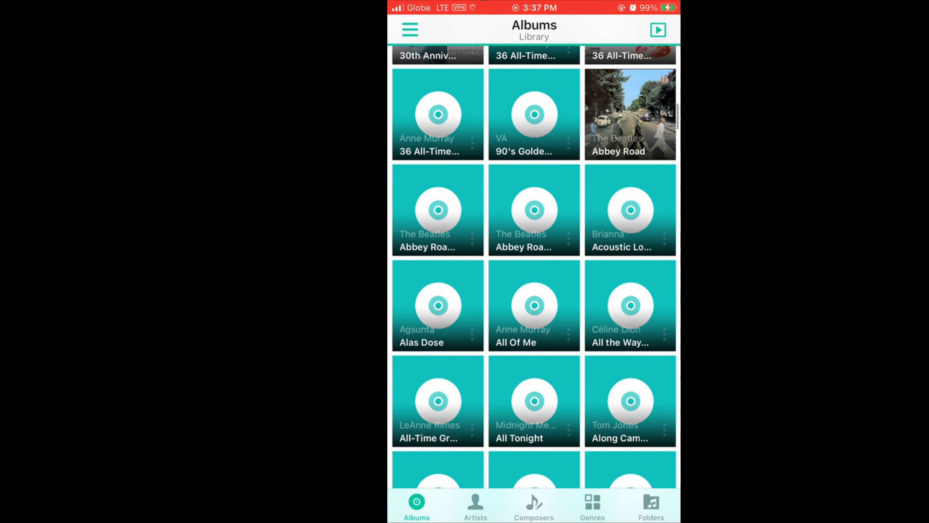
left_click(630, 210)
left_click(423, 31)
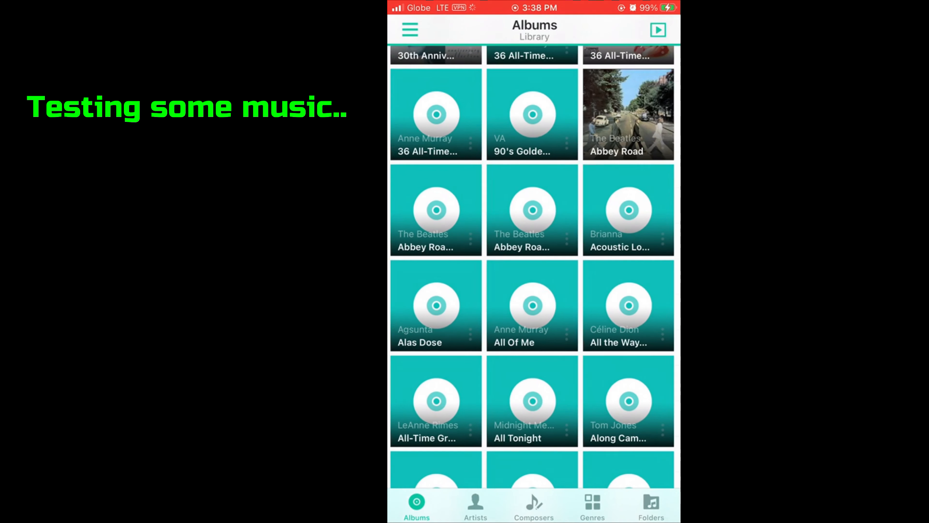
scroll(534, 274, "up", 5)
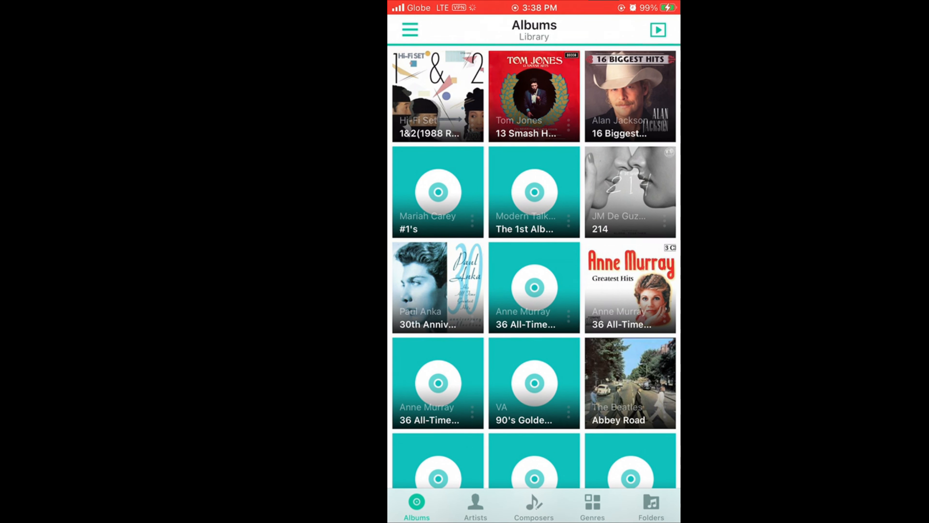
- Play Diana from Paul Anka's 30th Anniversary Collection, then go back to the home screen
left_click(438, 287)
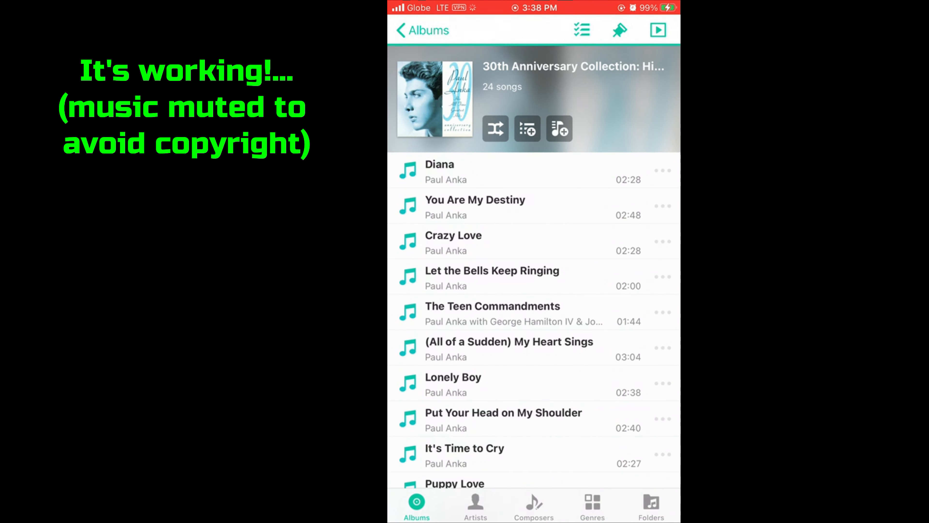
left_click(533, 170)
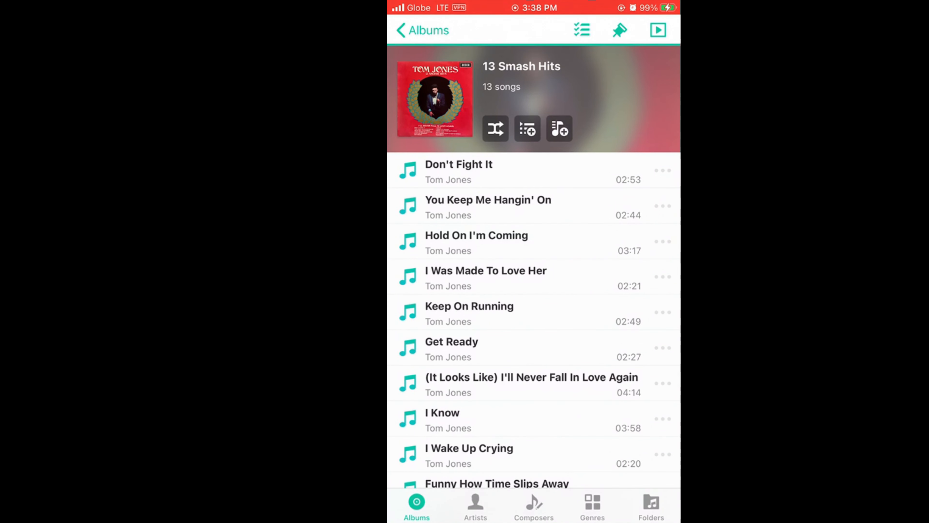
scroll(533, 285, "down", 3)
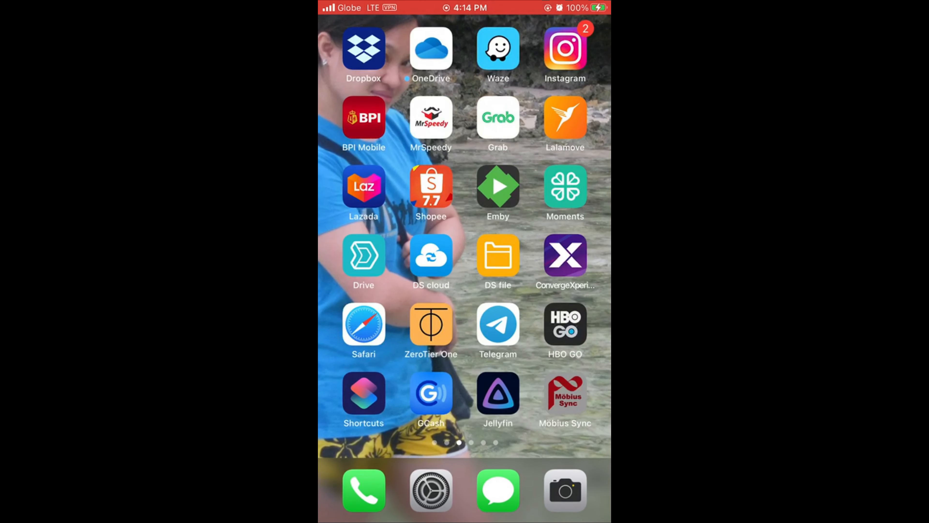
scroll(464, 257, "right", 1)
scroll(465, 256, "left", 1)
- Try NAS 192.168.1.152 in DS Manager Pro, dismiss the cellular data alert, open the app switcher
scroll(464, 256, "left", 1)
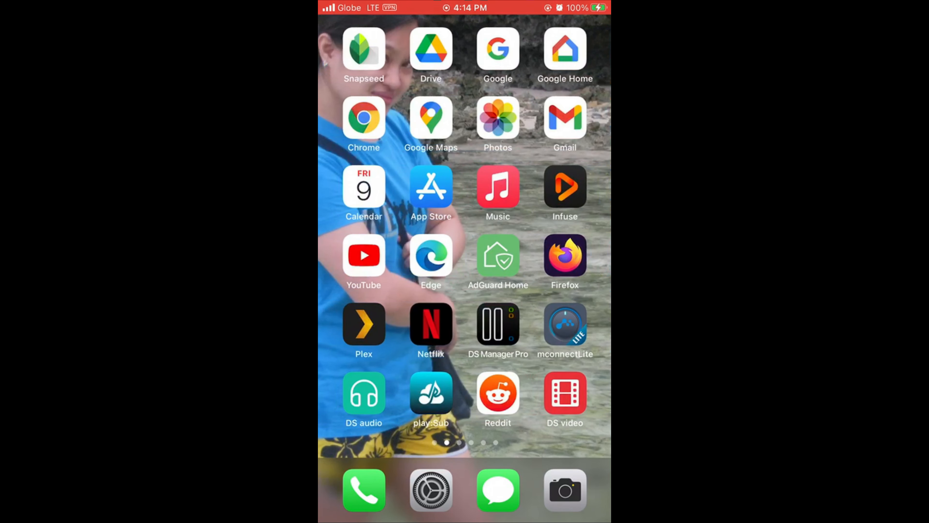
left_click(498, 324)
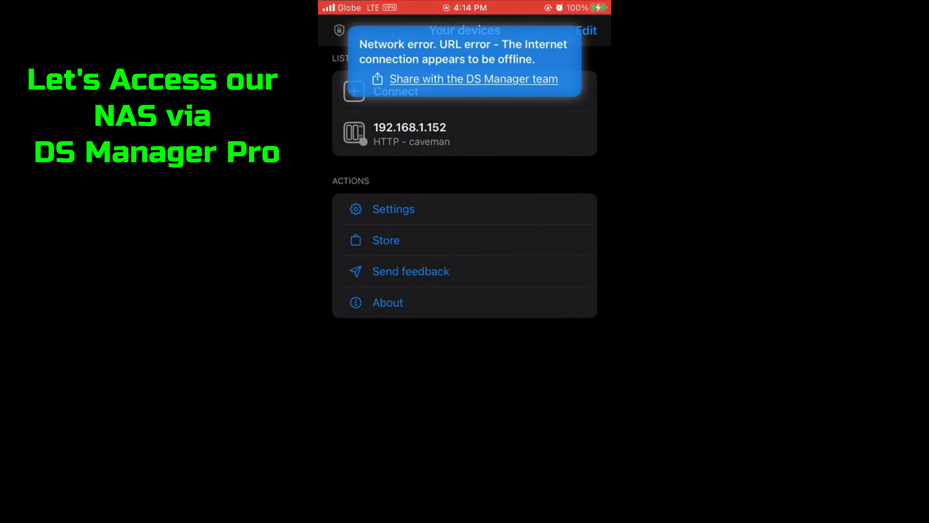
left_click(465, 134)
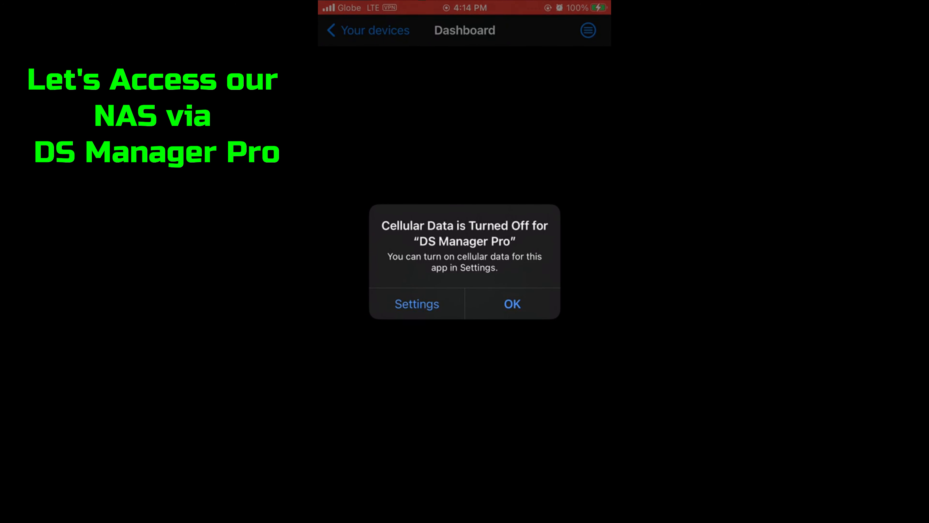
left_click(512, 304)
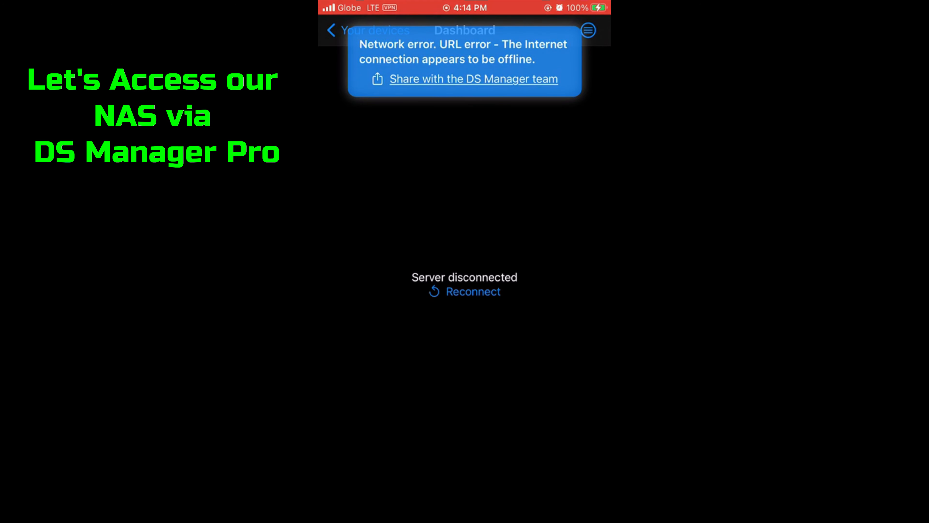
key("alt+Tab")
scroll(465, 261, "left", 5)
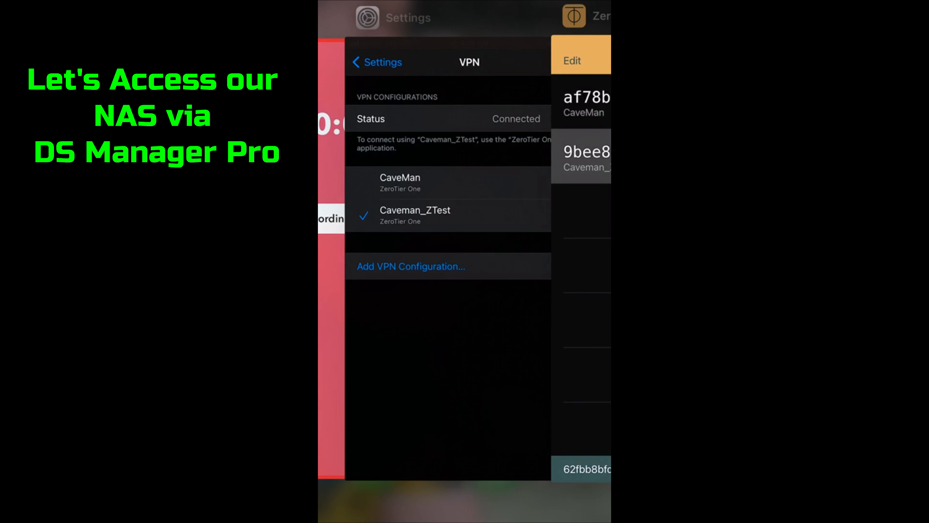
- In iOS Settings, find and open the DS Manager Pro app settings
left_click(448, 260)
left_click(363, 30)
scroll(465, 278, "down", 10)
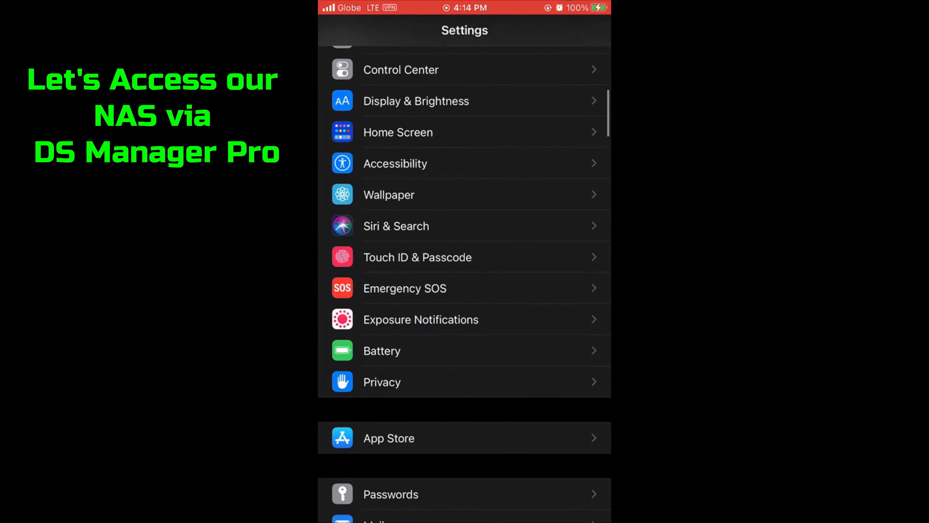
scroll(465, 262, "down", 10)
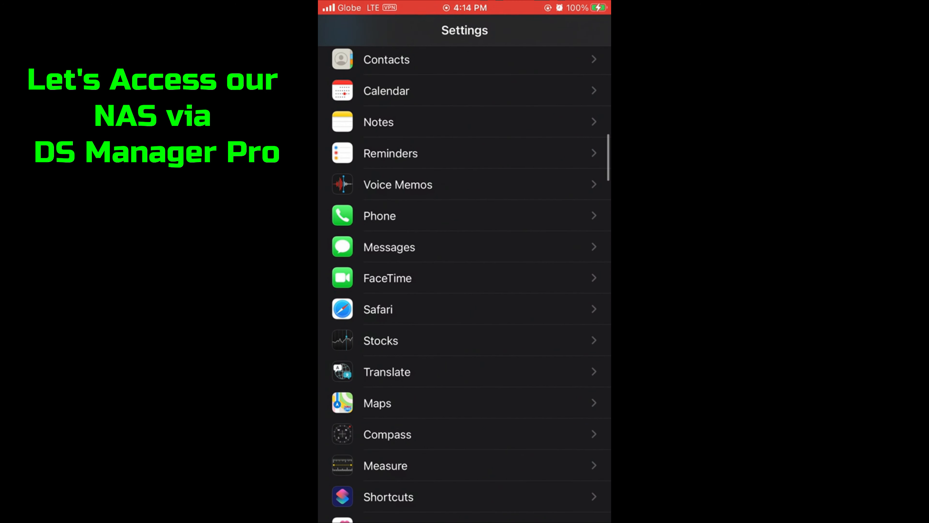
scroll(464, 261, "up", 5)
scroll(465, 262, "down", 10)
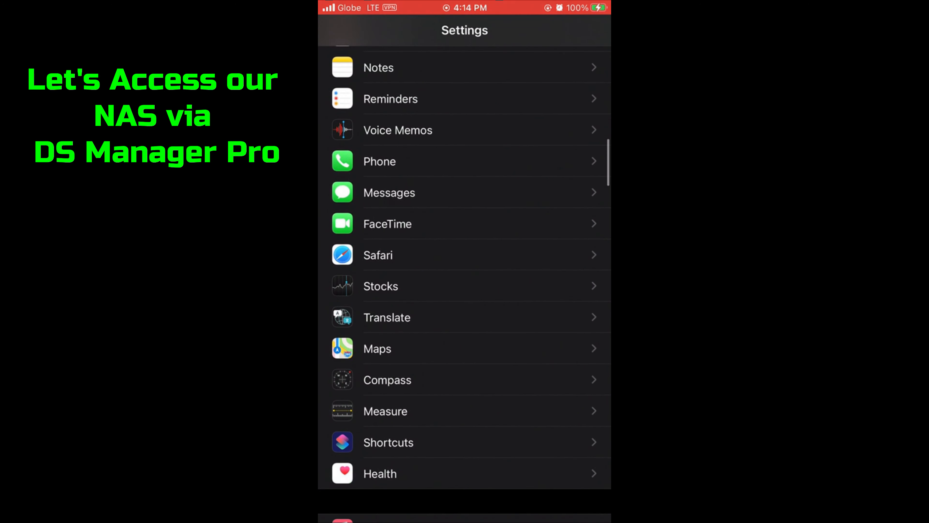
scroll(465, 262, "down", 15)
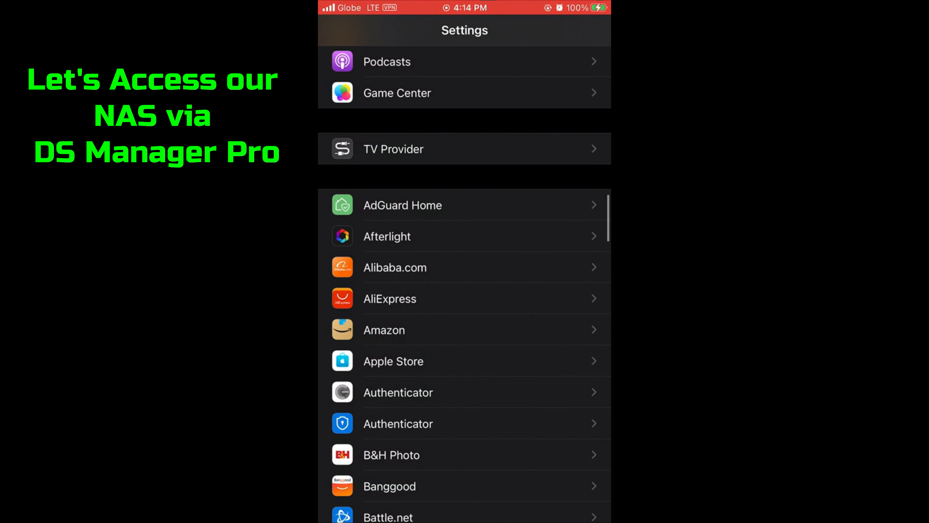
left_click(405, 461)
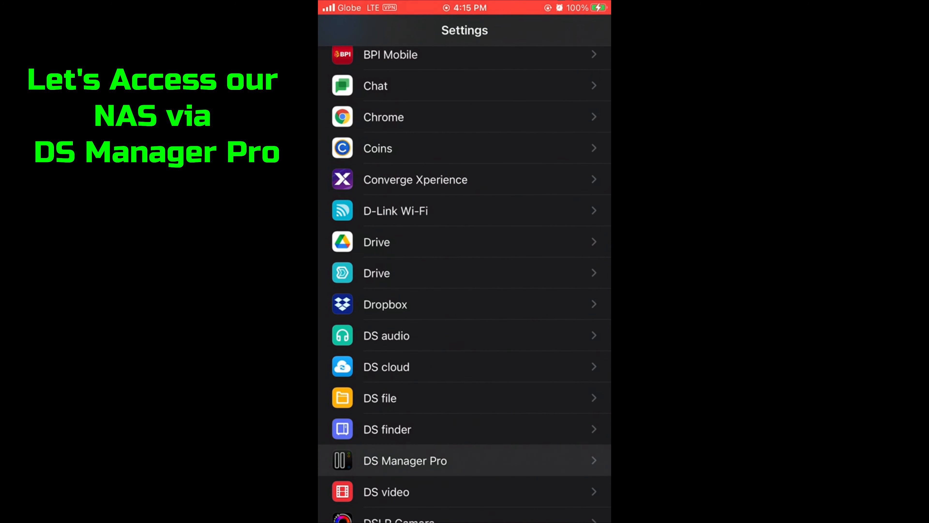
- Set DS Manager Pro's Wireless Data to WLAN & Cellular, then bring up the app switcher
left_click(395, 199)
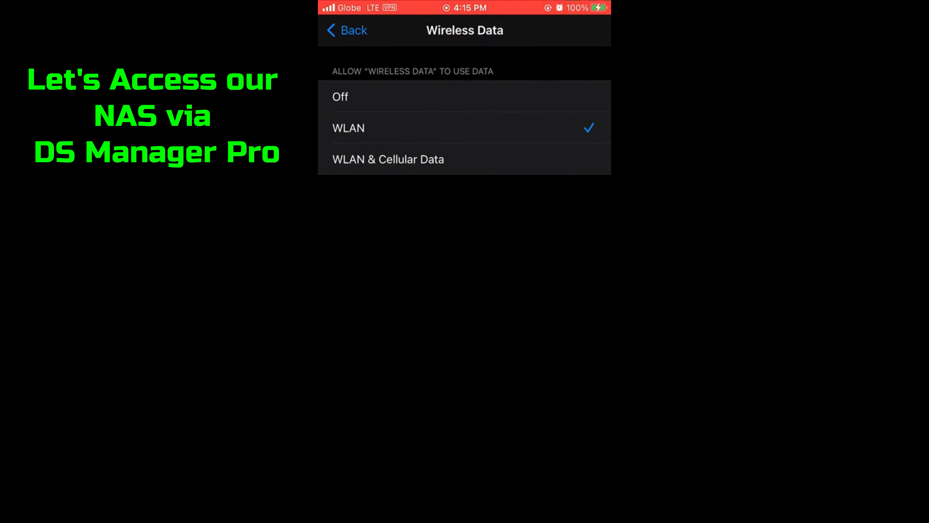
left_click(388, 159)
left_click(348, 30)
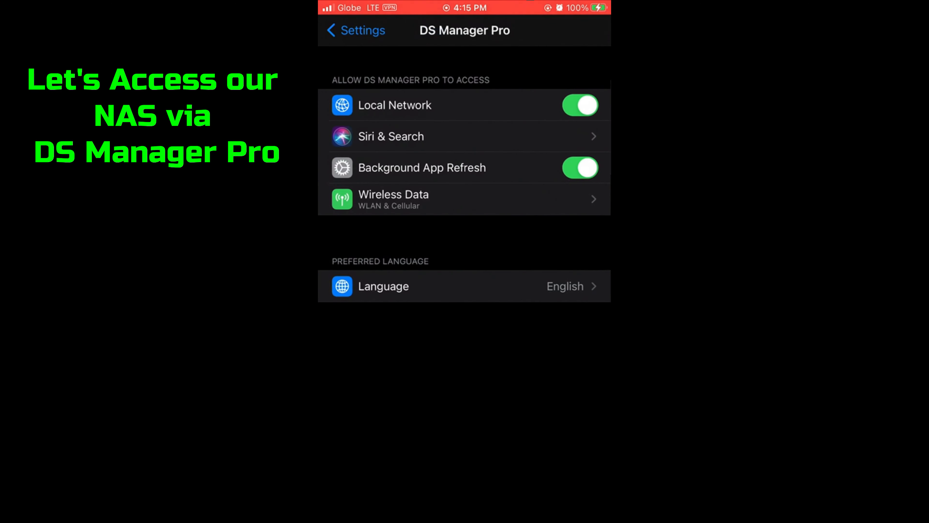
left_click(352, 31)
key("Home")
key("Home")
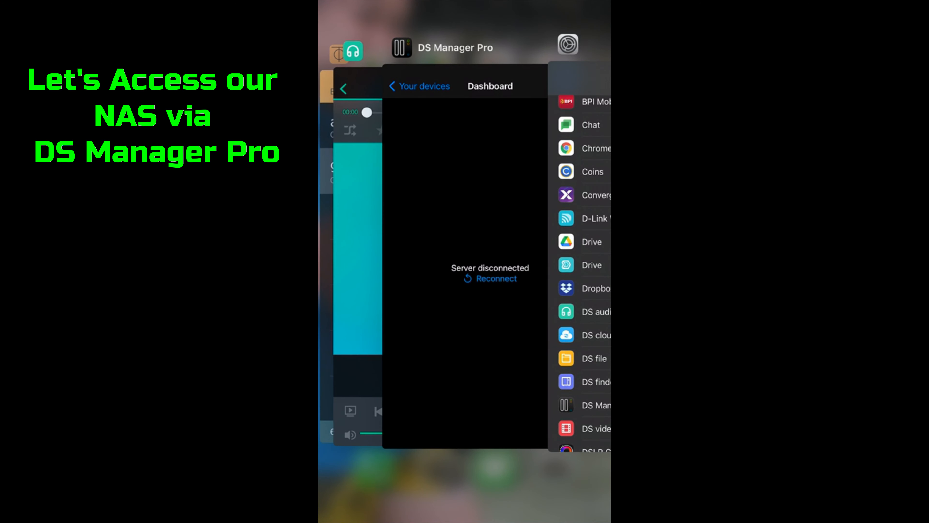
- Add a new device named 'Caveman NAS' with address 192.168.195.244 in DS Manager Pro
left_click(461, 256)
left_click(367, 30)
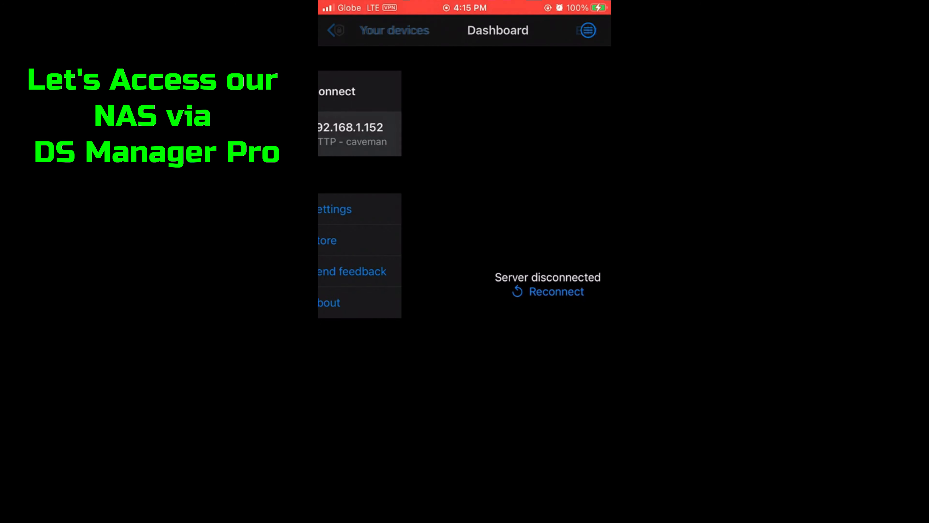
left_click(396, 91)
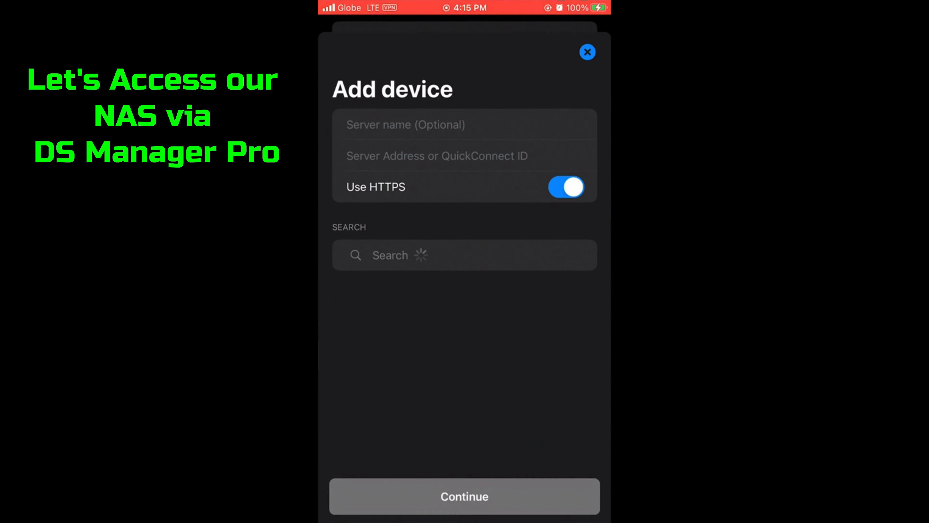
left_click(566, 184)
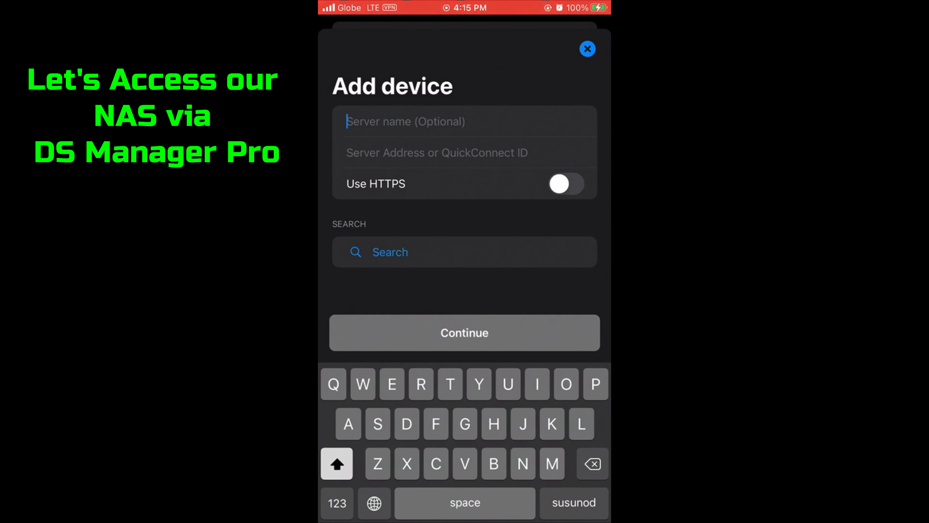
type("Cavem")
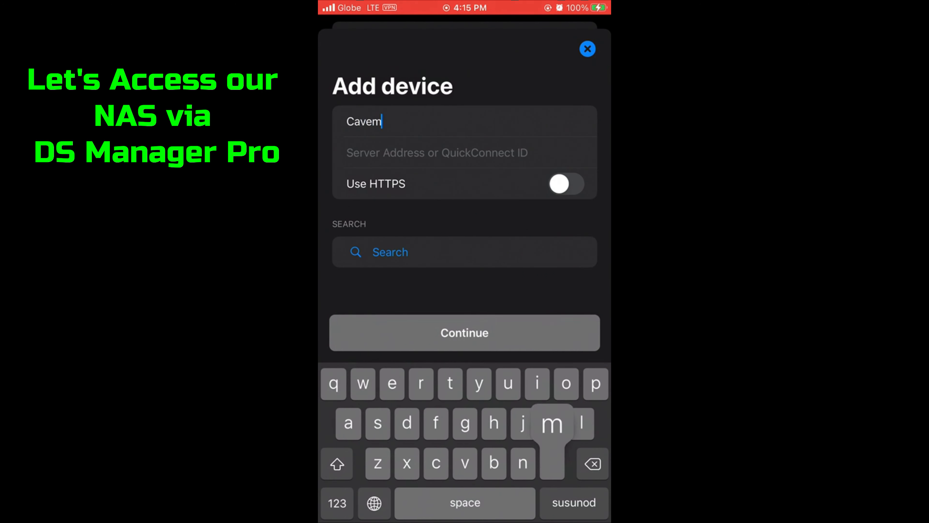
type("an NA")
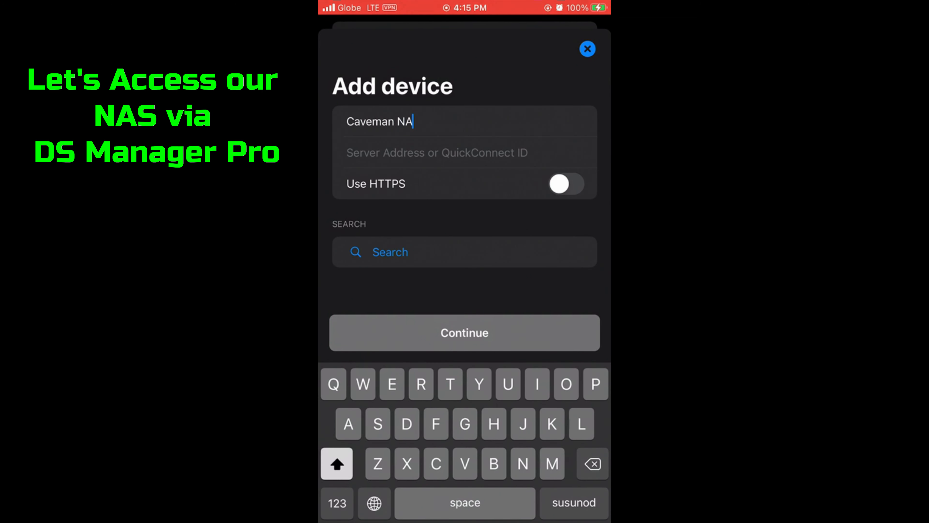
type("S")
left_click(437, 153)
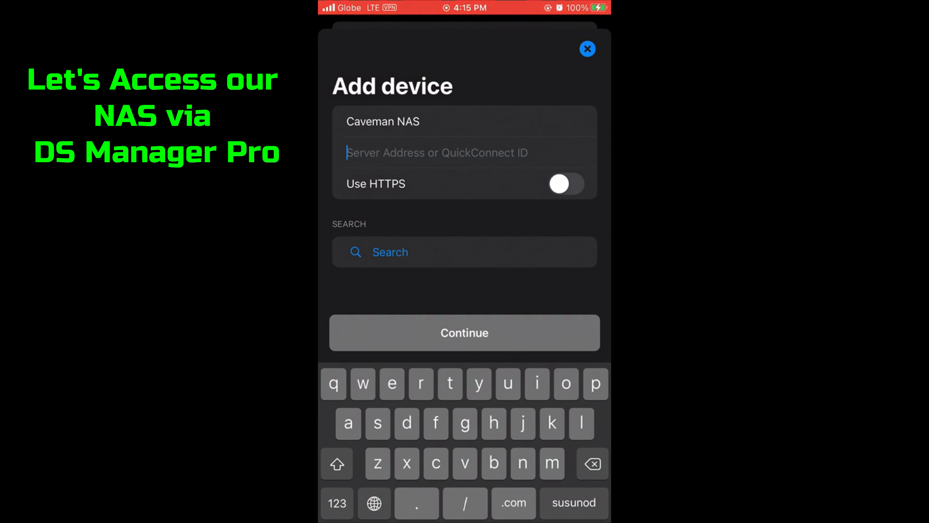
type("192_")
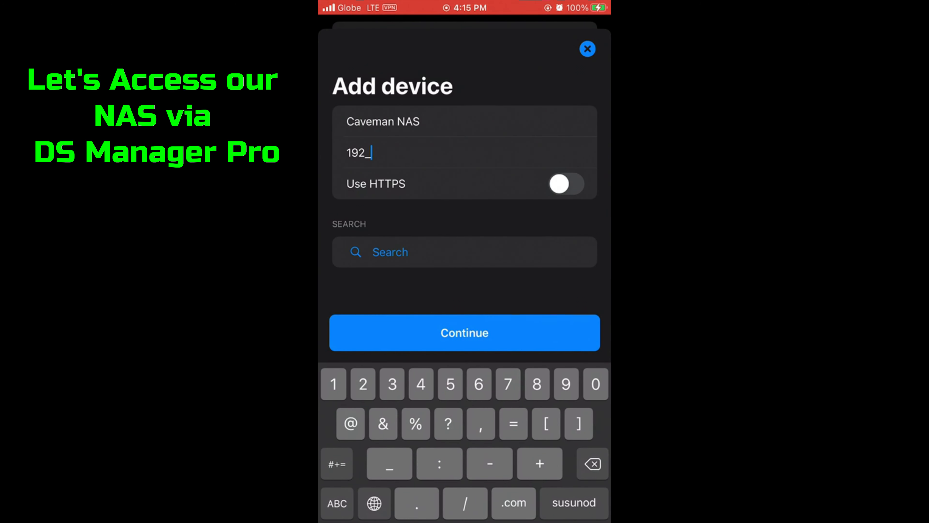
key("BackSpace")
type(".")
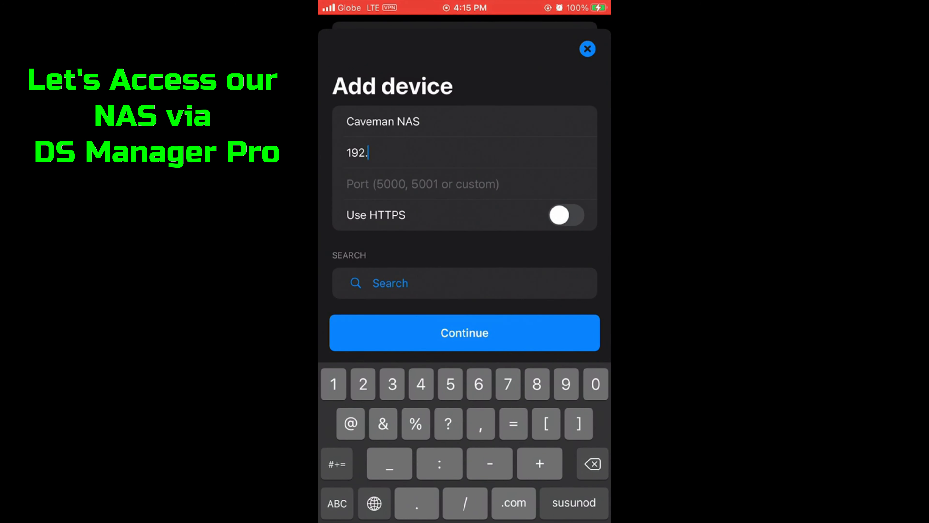
type("168.1")
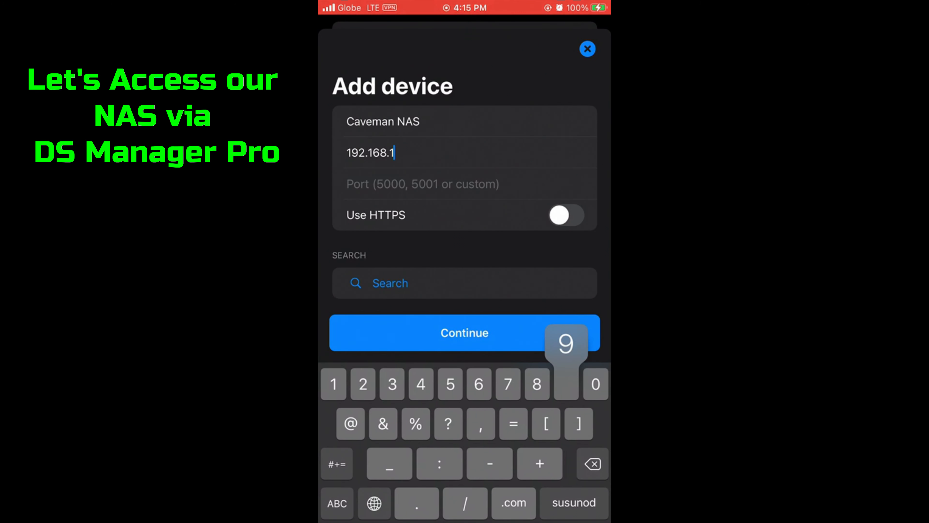
type("95.")
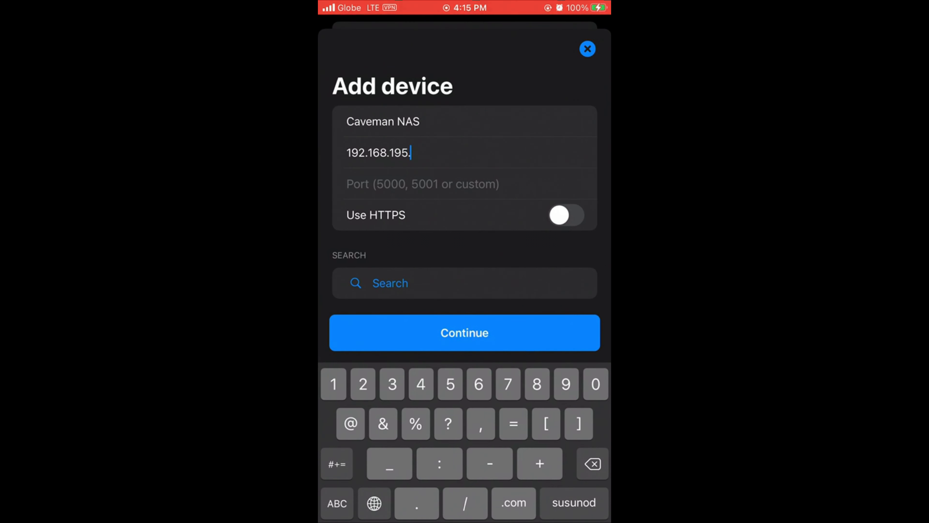
type("244")
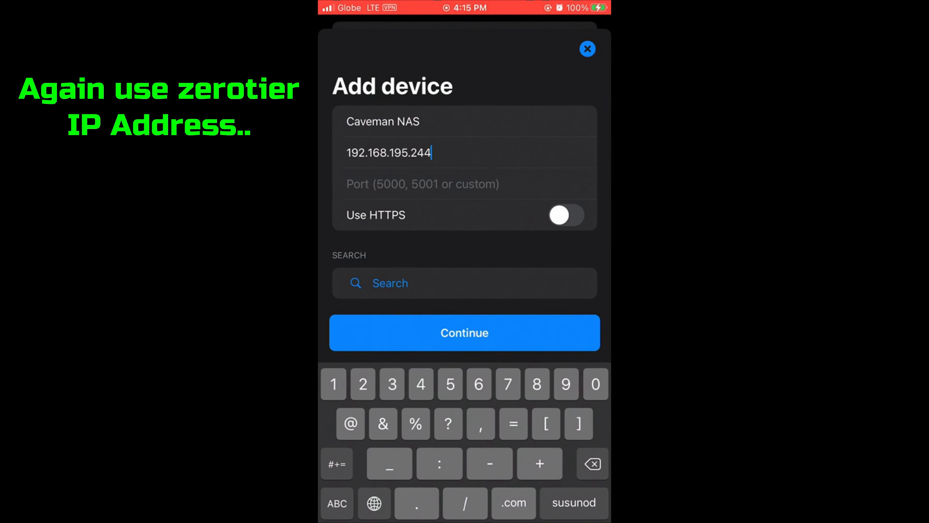
- Set port 5000, continue to Login, and begin entering the account name
left_click(422, 184)
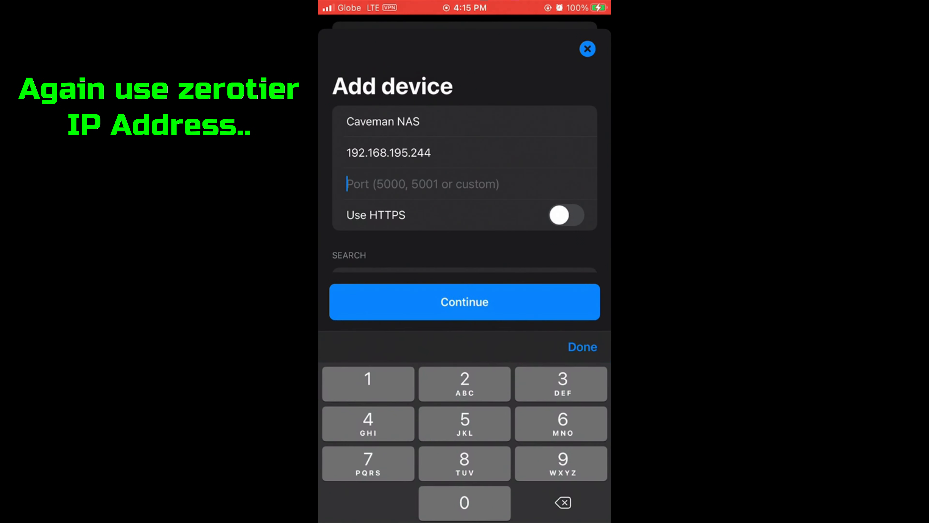
type("5000")
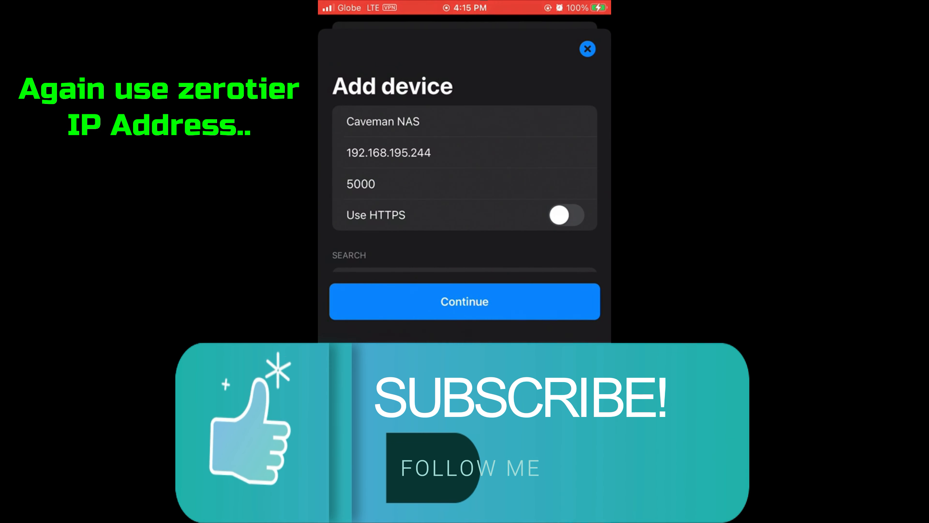
left_click(582, 347)
left_click(465, 491)
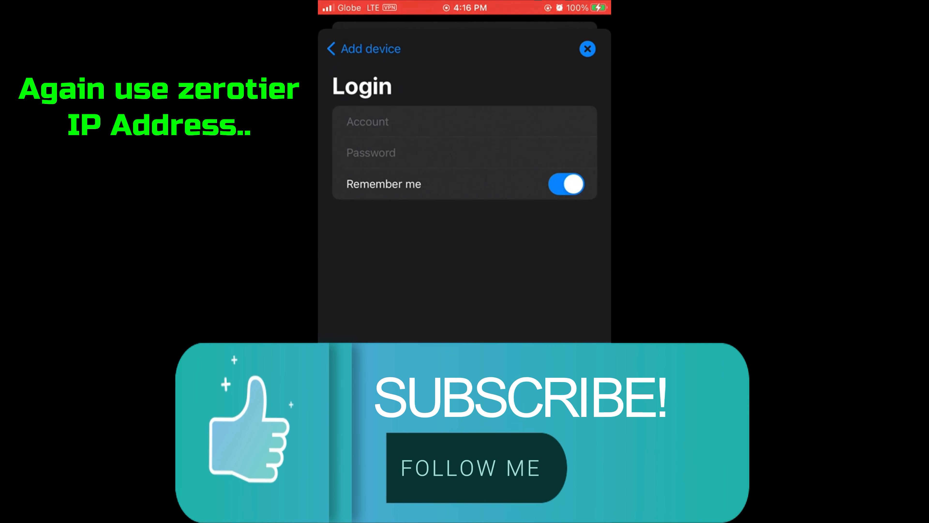
left_click(465, 121)
type("cav")
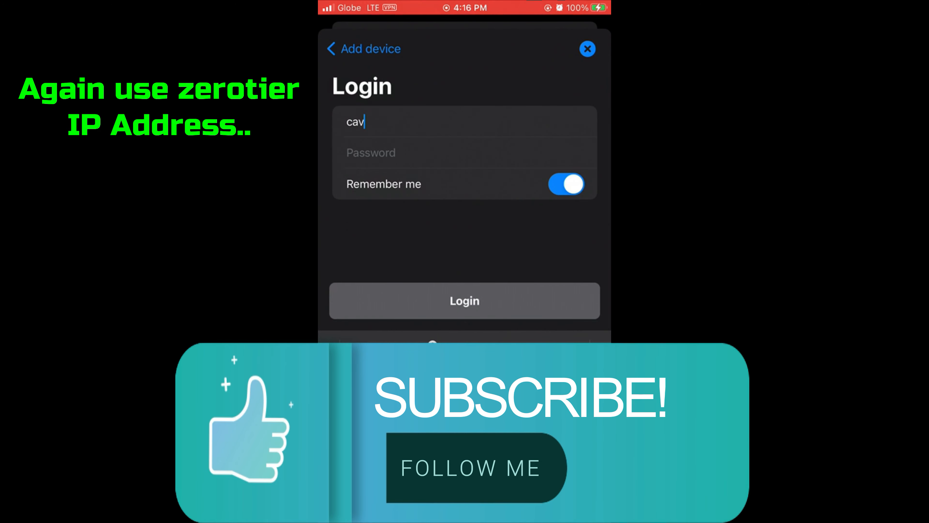
type("eman")
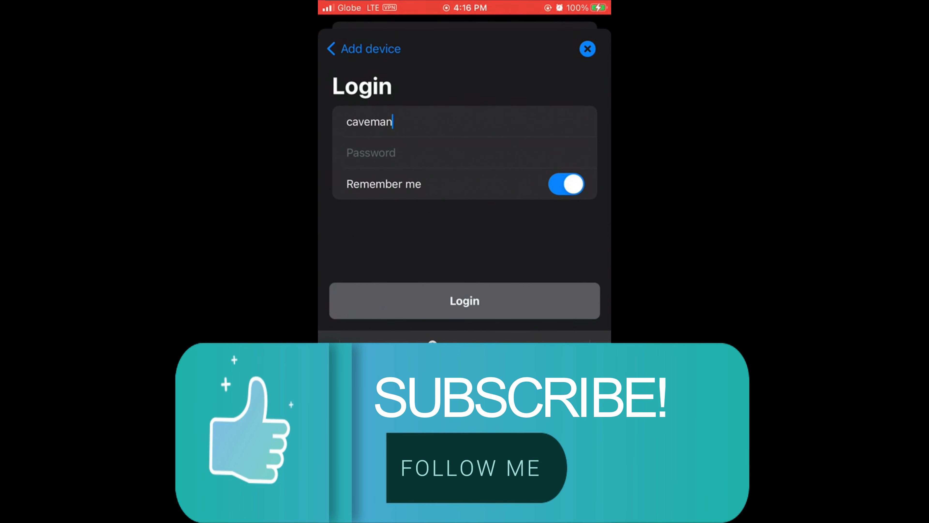
type("•")
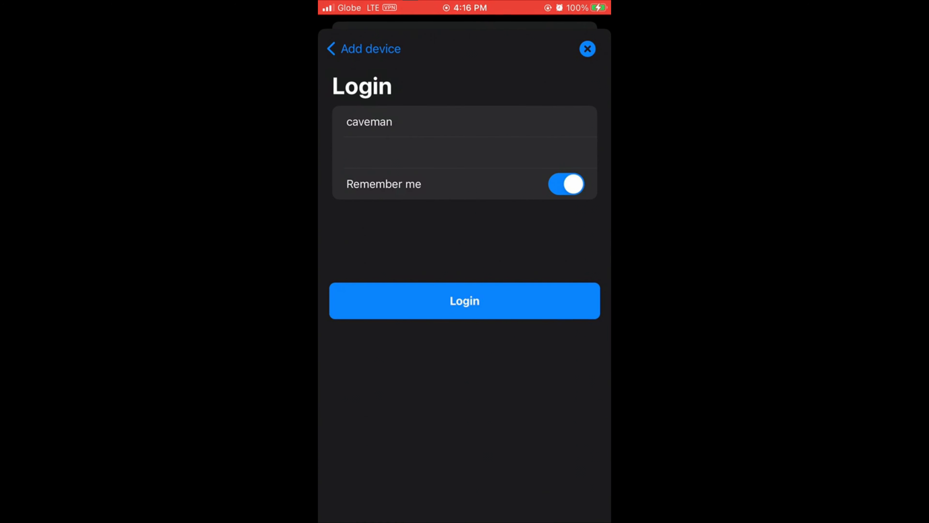
- Log in and review Caveman NAS's dashboard: 3% CPU, 14% RAM, 218.67 of 889.83 GB used
left_click(464, 301)
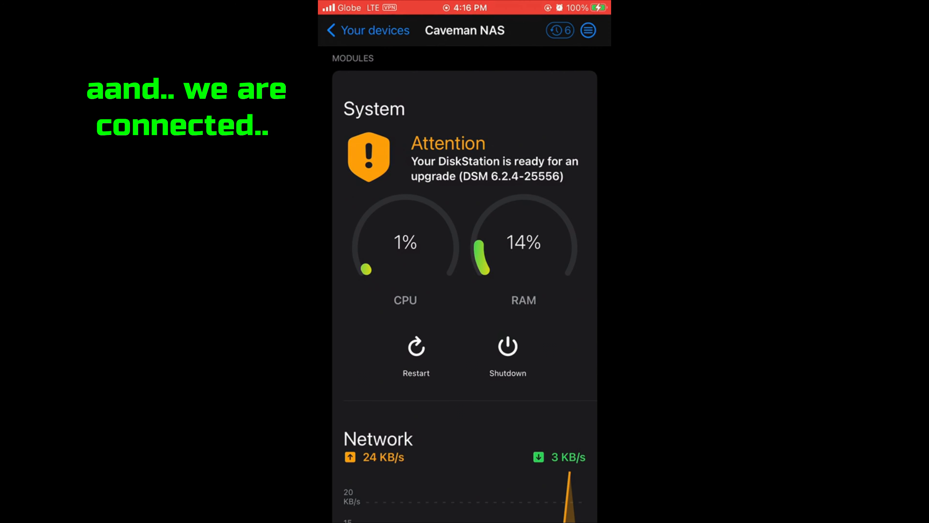
scroll(465, 270, "down", 3)
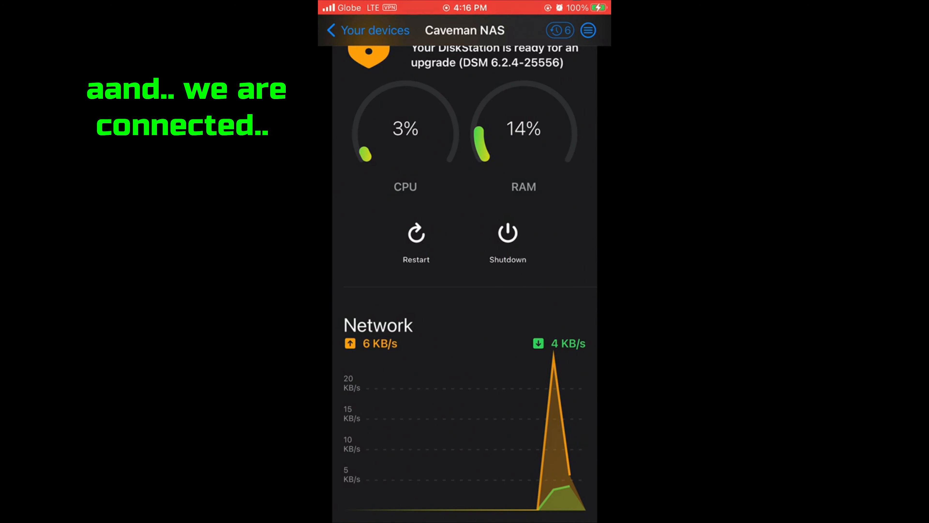
scroll(464, 271, "down", 9)
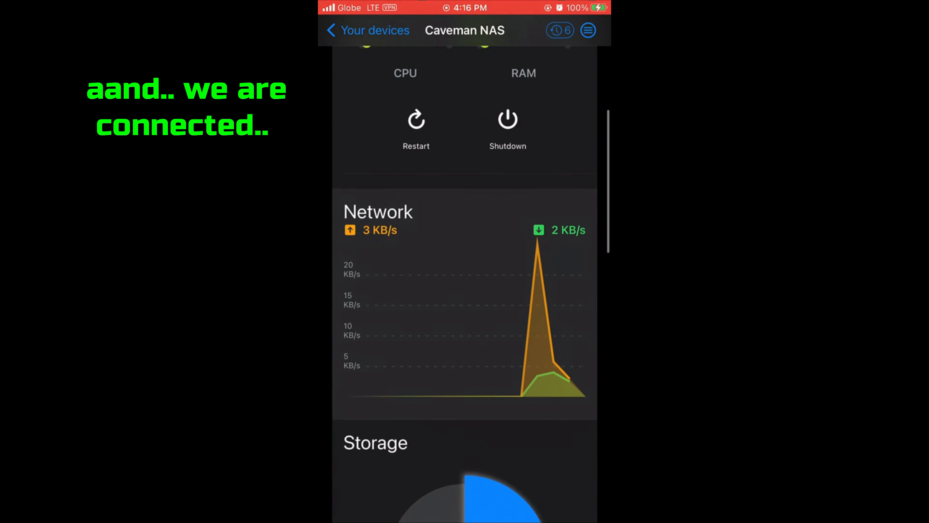
scroll(464, 270, "down", 3)
scroll(464, 271, "down", 6)
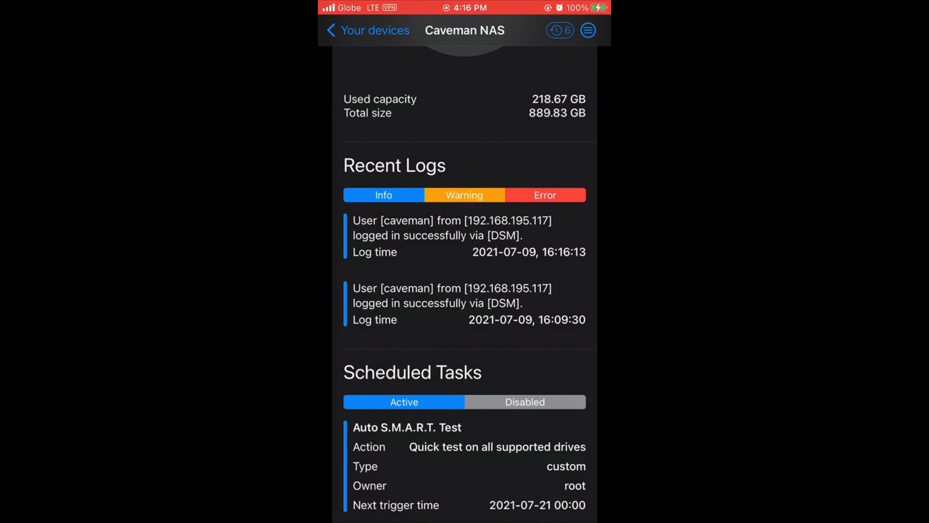
scroll(465, 271, "up", 1)
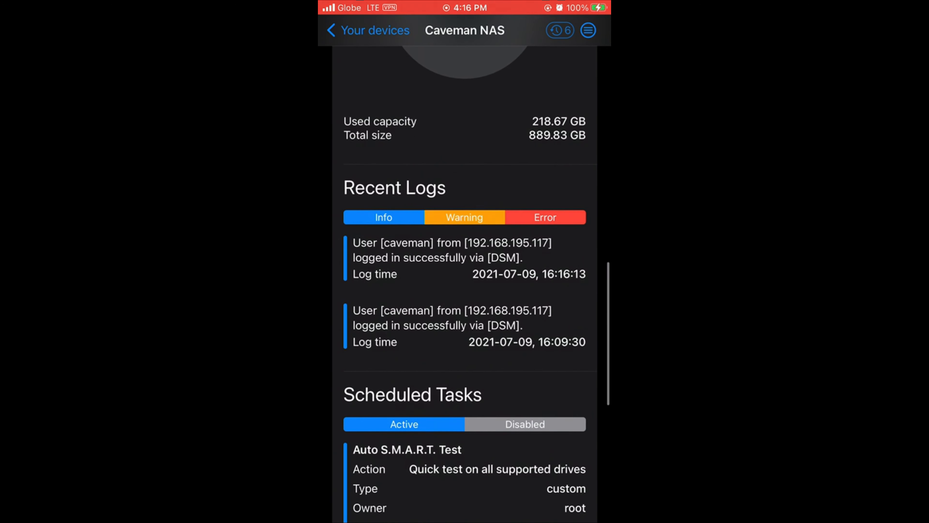
scroll(464, 271, "up", 5)
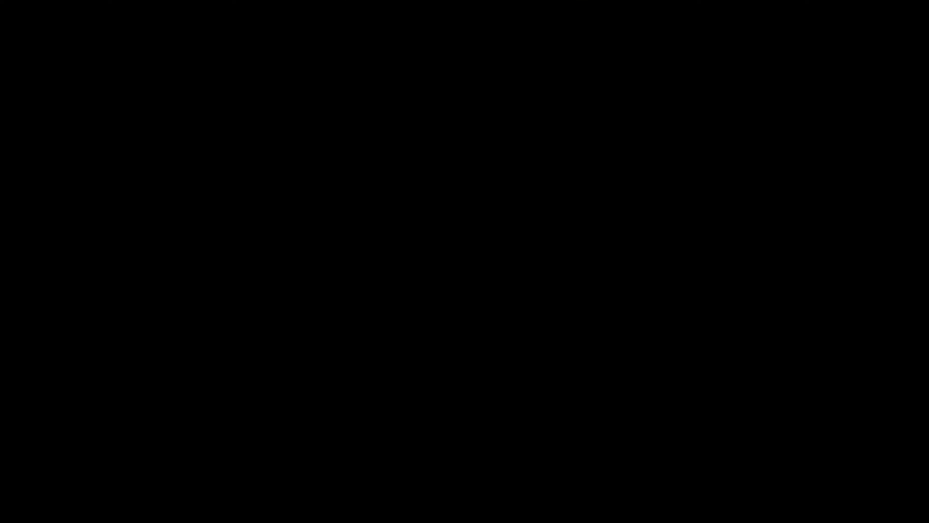